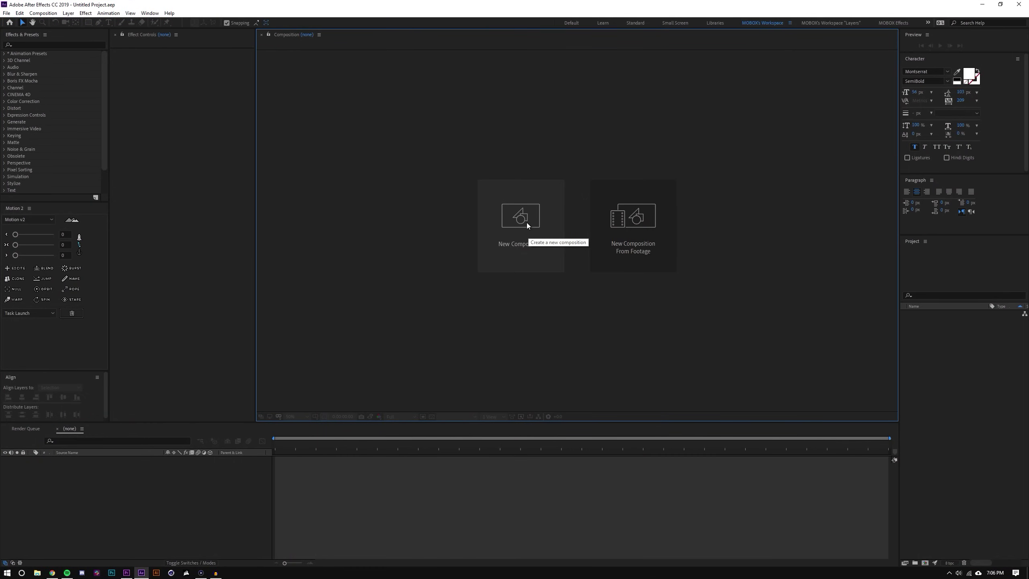
Start a new composition and name it Map Zoom
{"action": "left_click", "coordinate": [527, 223]}
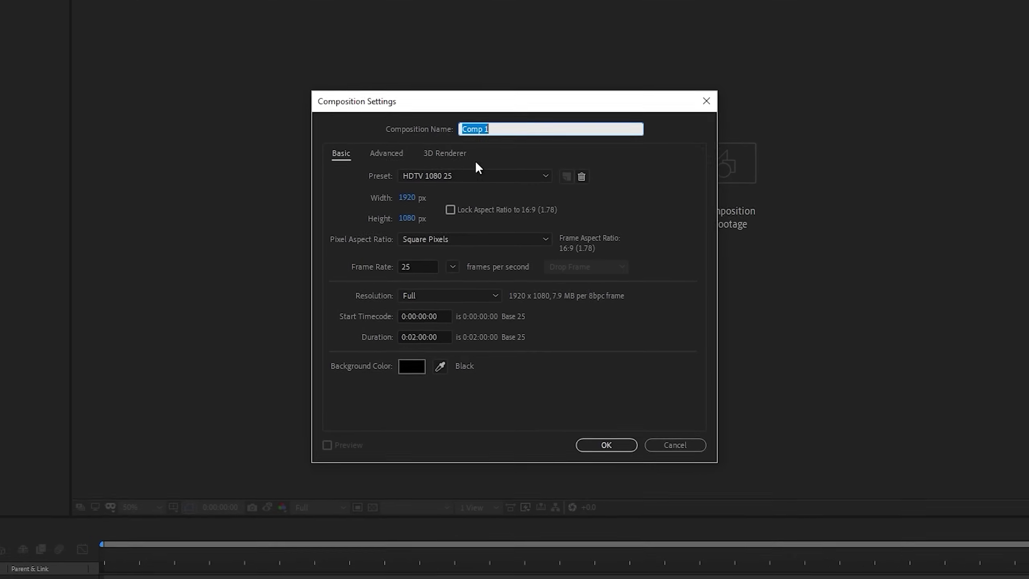
{"action": "type", "text": "Map "}
{"action": "type", "text": "Z"}
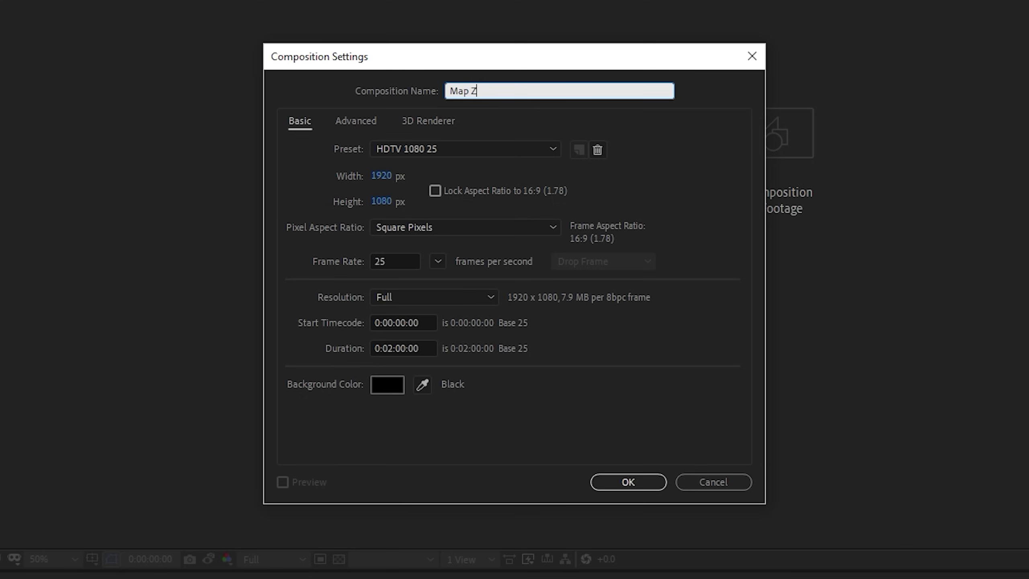
{"action": "type", "text": "oom"}
Set the composition's duration to 30 seconds and create it
{"action": "left_click", "coordinate": [391, 347]}
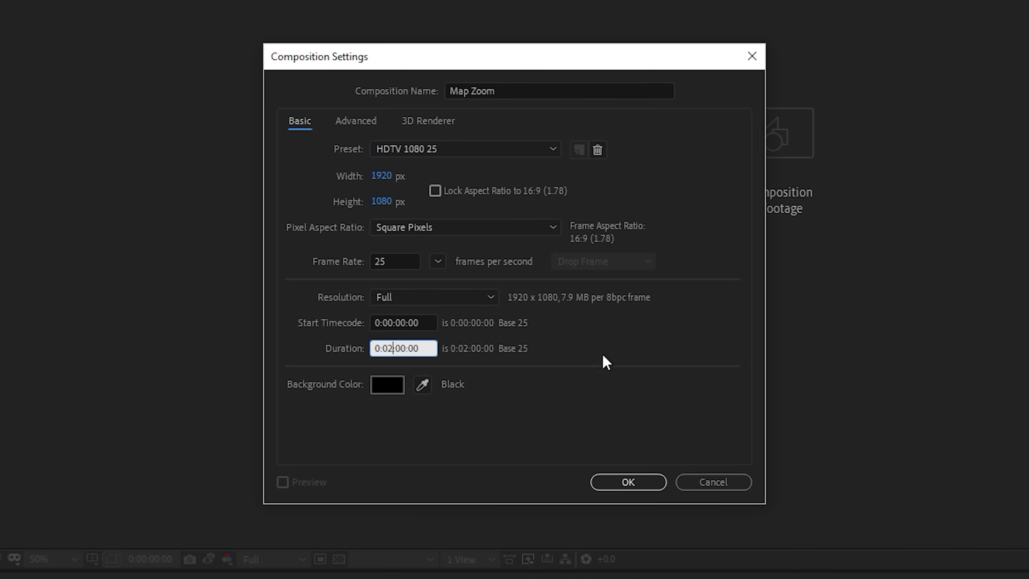
{"action": "key", "text": "BackSpace"}
{"action": "key", "text": "Right"}
{"action": "key", "text": "Right"}
{"action": "key", "text": "Delete"}
{"action": "type", "text": "30"}
{"action": "left_click", "coordinate": [627, 482]}
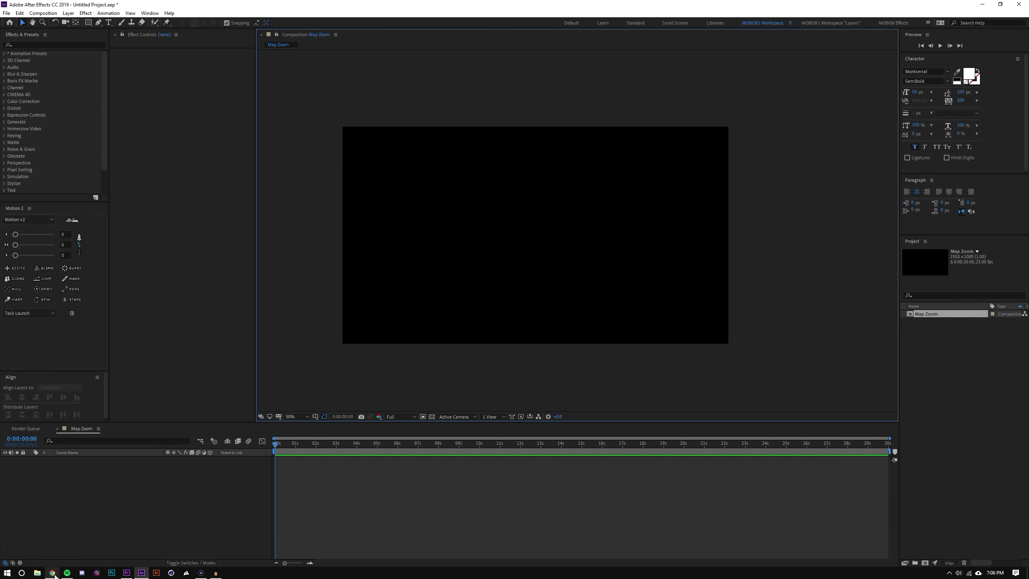
Switch to Google Maps in Chrome and examine the Niagara Falls satellite view at zoom levels from the region to the whole globe
{"action": "left_click", "coordinate": [65, 563]}
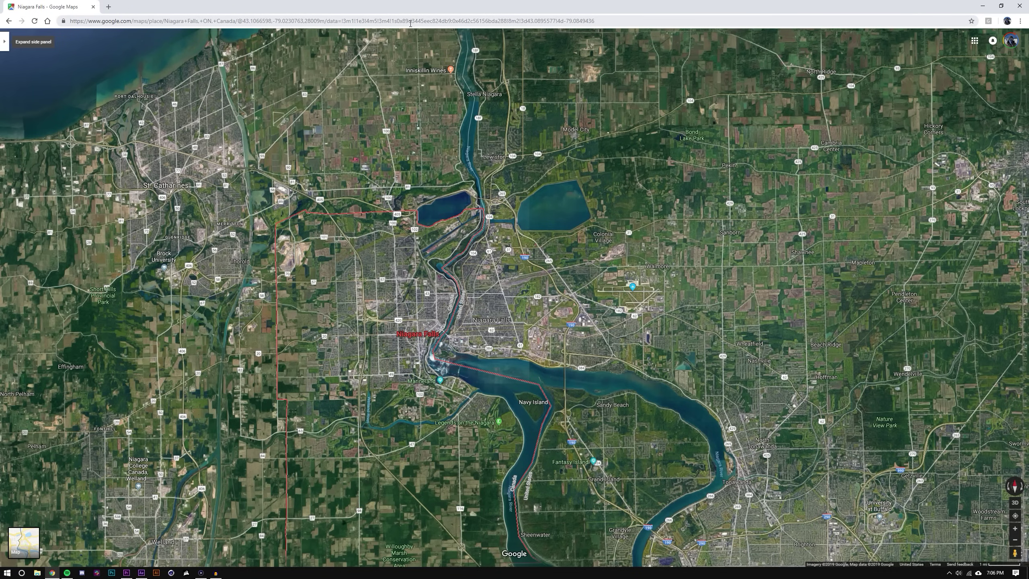
{"action": "scroll", "coordinate": [465, 335], "scroll_direction": "down", "scroll_amount": 5}
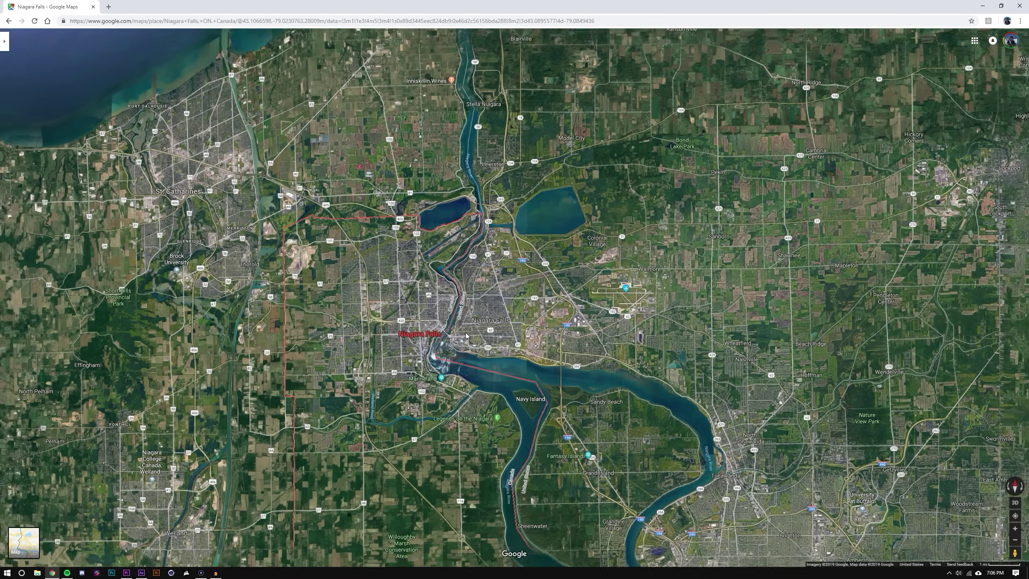
{"action": "scroll", "coordinate": [465, 335], "scroll_direction": "down", "scroll_amount": 5}
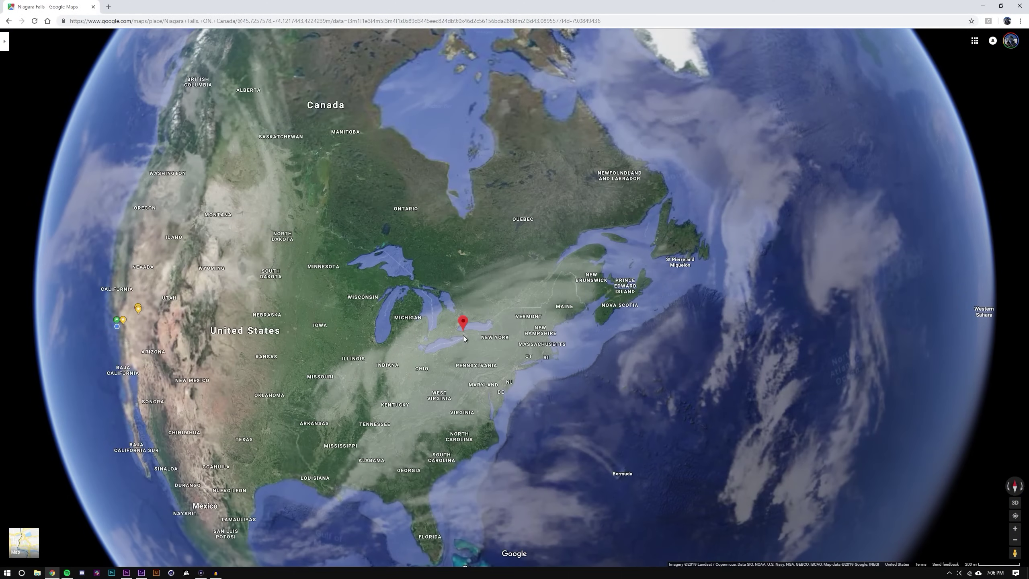
{"action": "scroll", "coordinate": [463, 335], "scroll_direction": "up", "scroll_amount": 2}
{"action": "scroll", "coordinate": [463, 336], "scroll_direction": "up", "scroll_amount": 1}
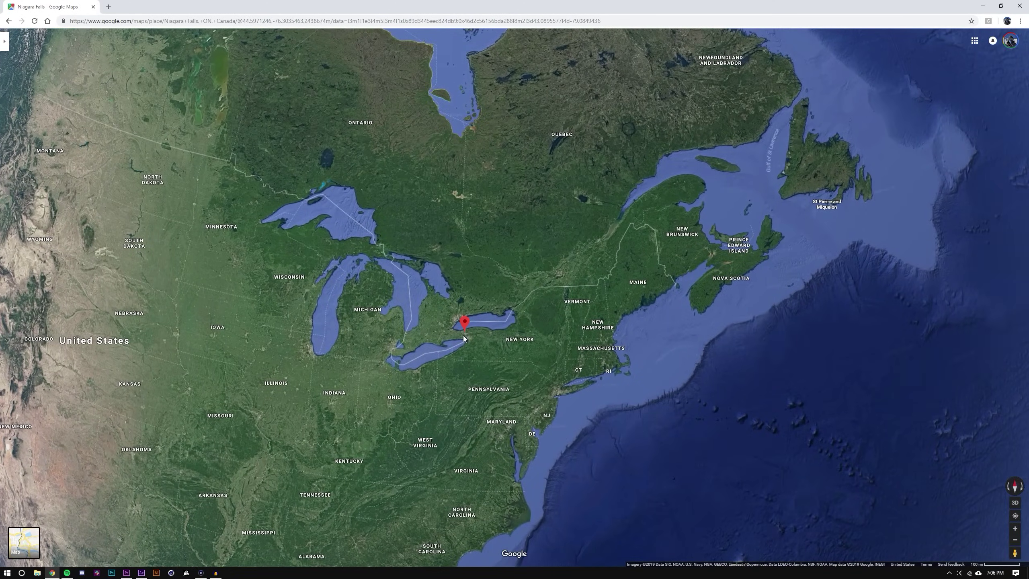
{"action": "scroll", "coordinate": [463, 335], "scroll_direction": "down", "scroll_amount": 2}
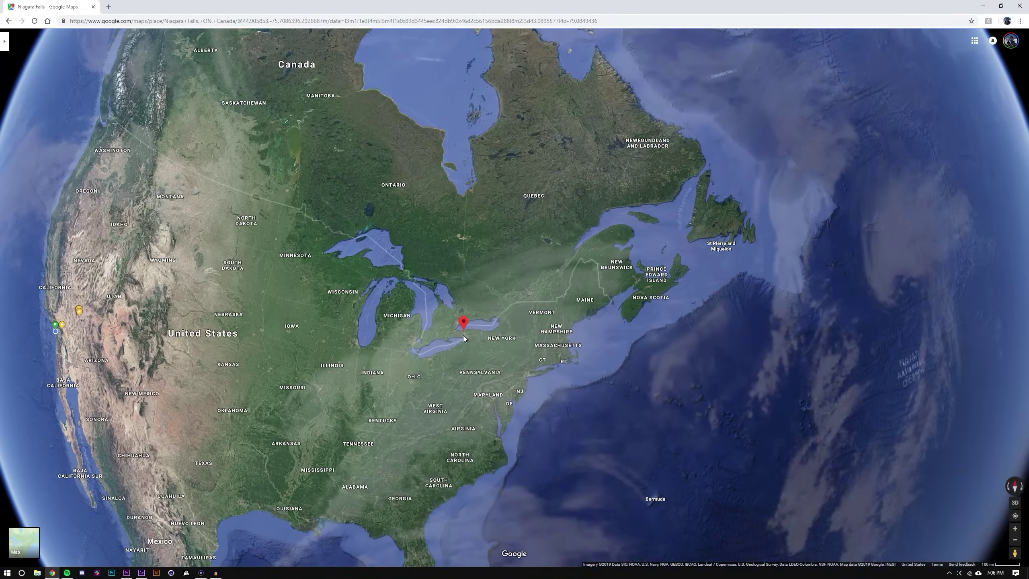
{"action": "scroll", "coordinate": [463, 336], "scroll_direction": "up", "scroll_amount": 2}
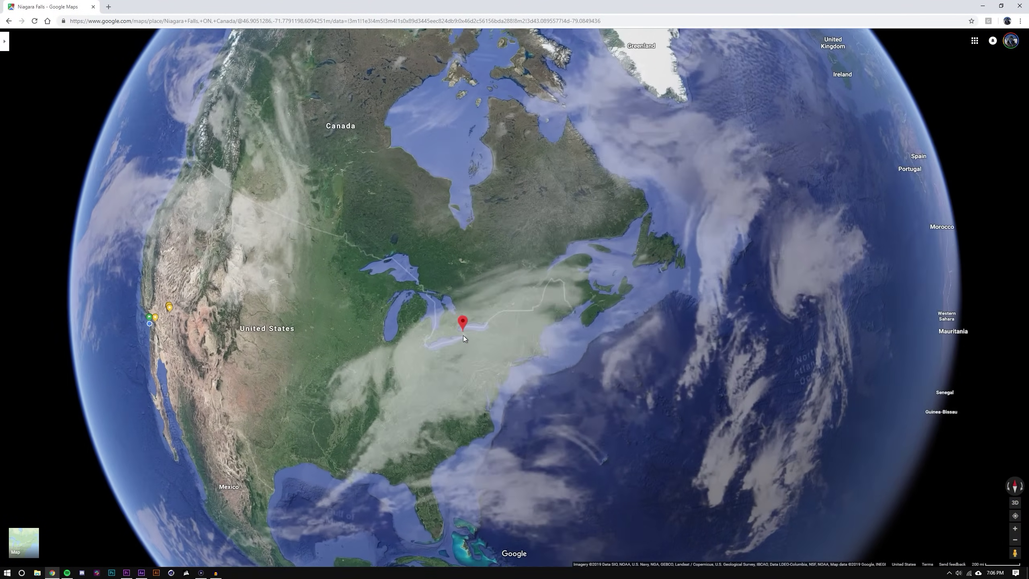
{"action": "scroll", "coordinate": [463, 335], "scroll_direction": "up", "scroll_amount": 8}
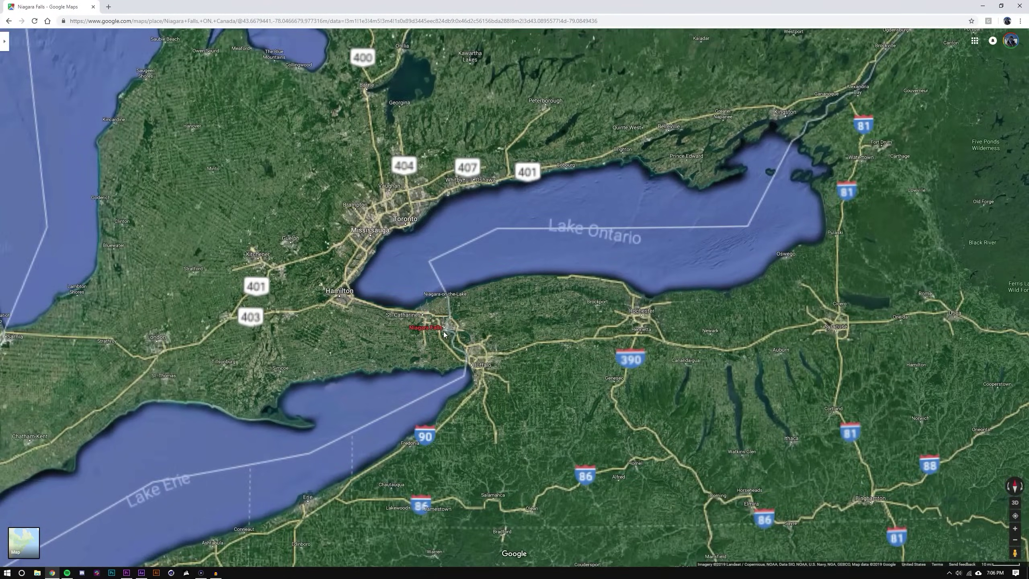
{"action": "scroll", "coordinate": [447, 322], "scroll_direction": "down", "scroll_amount": 8}
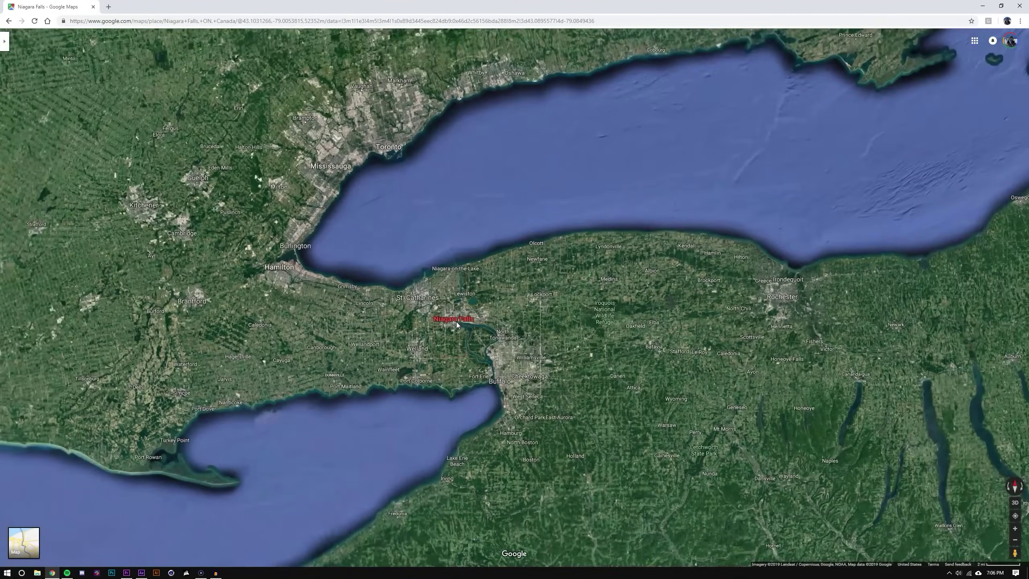
{"action": "scroll", "coordinate": [456, 322], "scroll_direction": "up", "scroll_amount": 1}
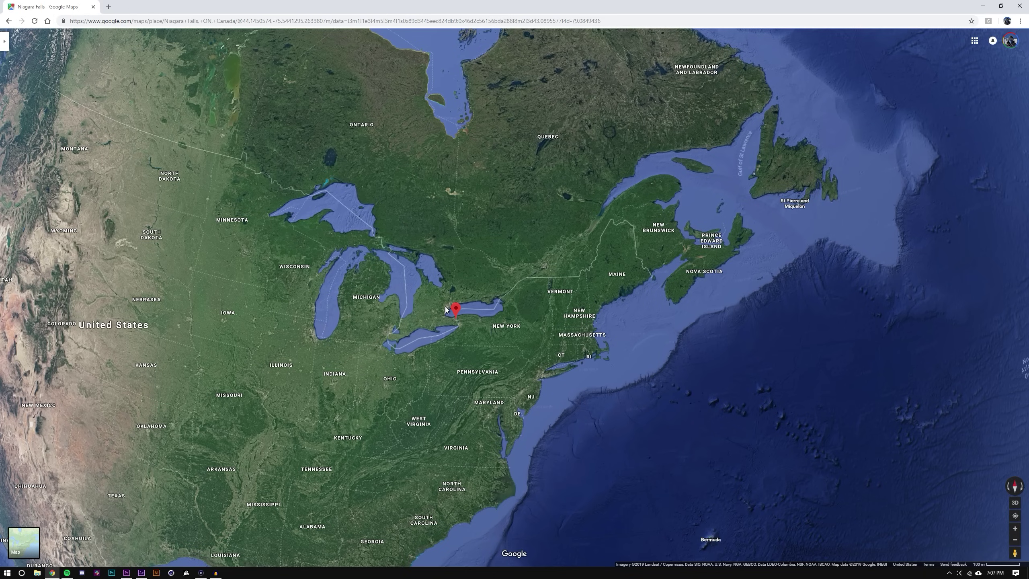
{"action": "right_click", "coordinate": [382, 336]}
{"action": "left_click", "coordinate": [472, 346]}
{"action": "scroll", "coordinate": [454, 325], "scroll_direction": "up", "scroll_amount": 2}
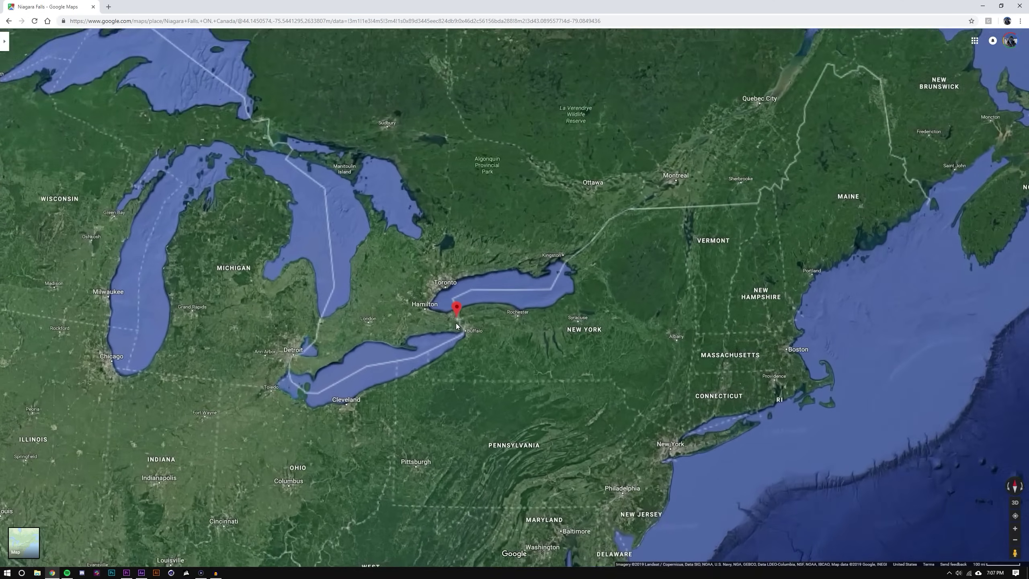
Turn off the labels on the satellite map
{"action": "left_click", "coordinate": [5, 43]}
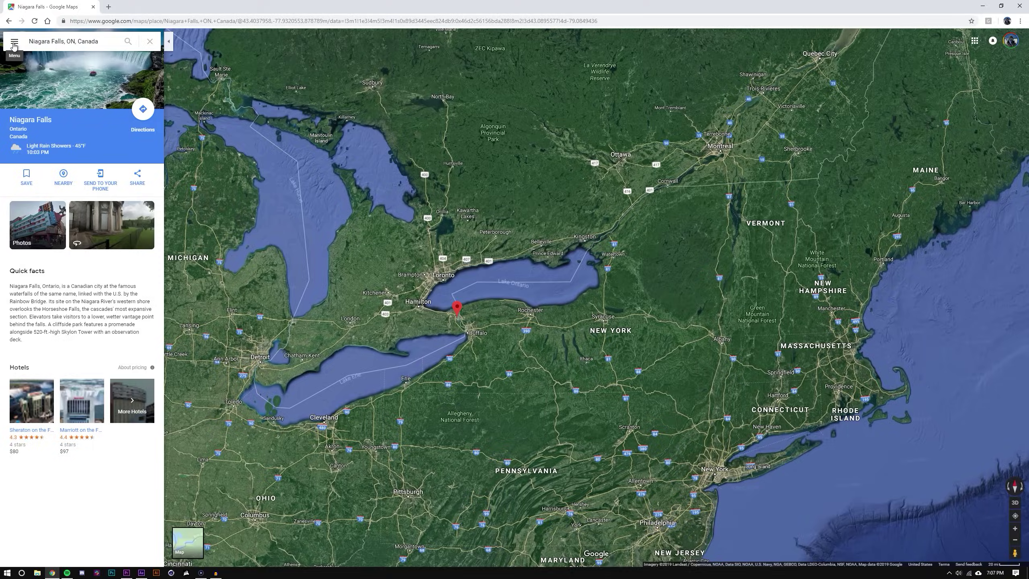
{"action": "left_click", "coordinate": [14, 44]}
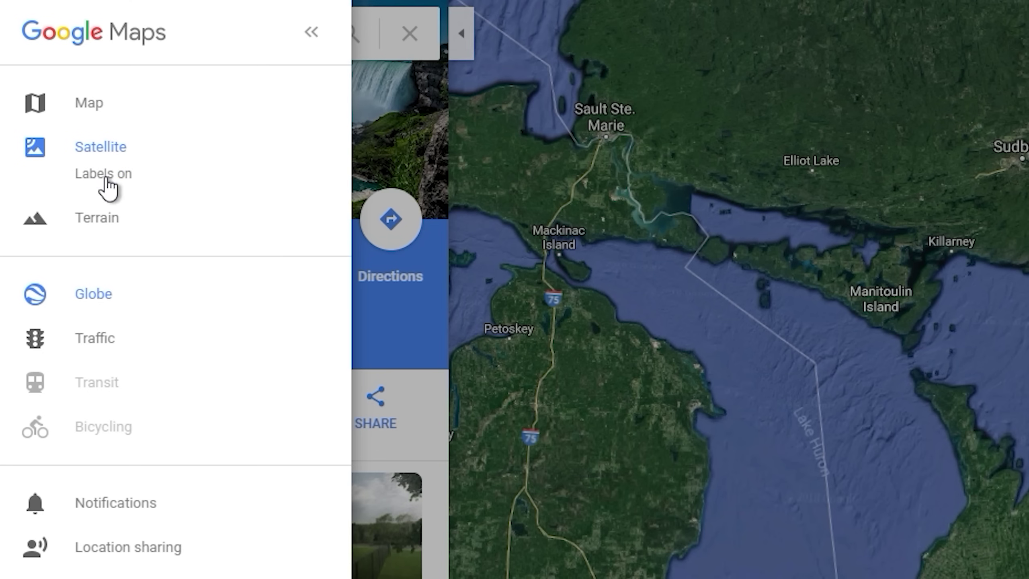
{"action": "left_click", "coordinate": [108, 183]}
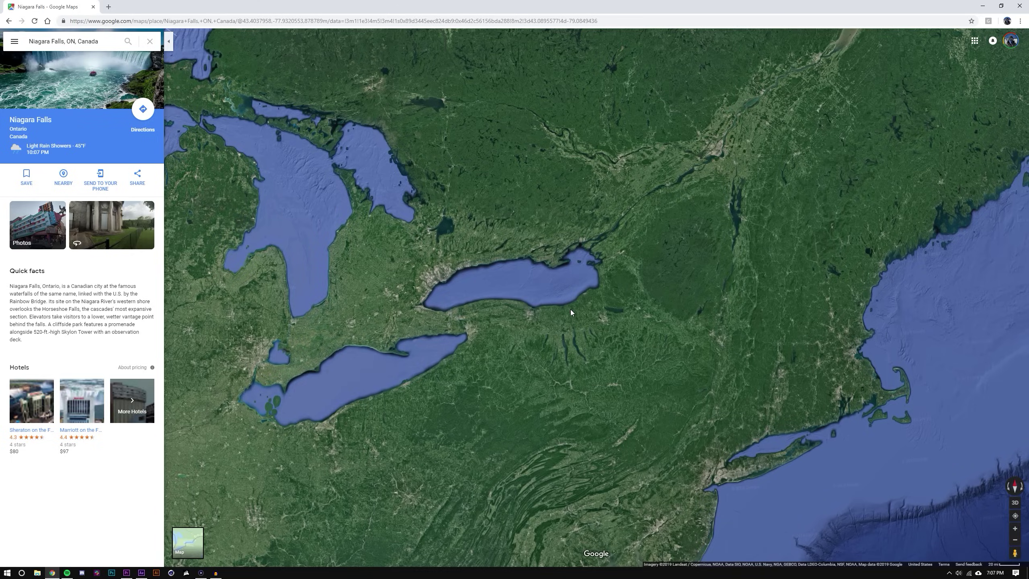
Collapse the Niagara Falls place details so the map fills the whole window
{"action": "scroll", "coordinate": [461, 321], "scroll_direction": "up", "scroll_amount": 5}
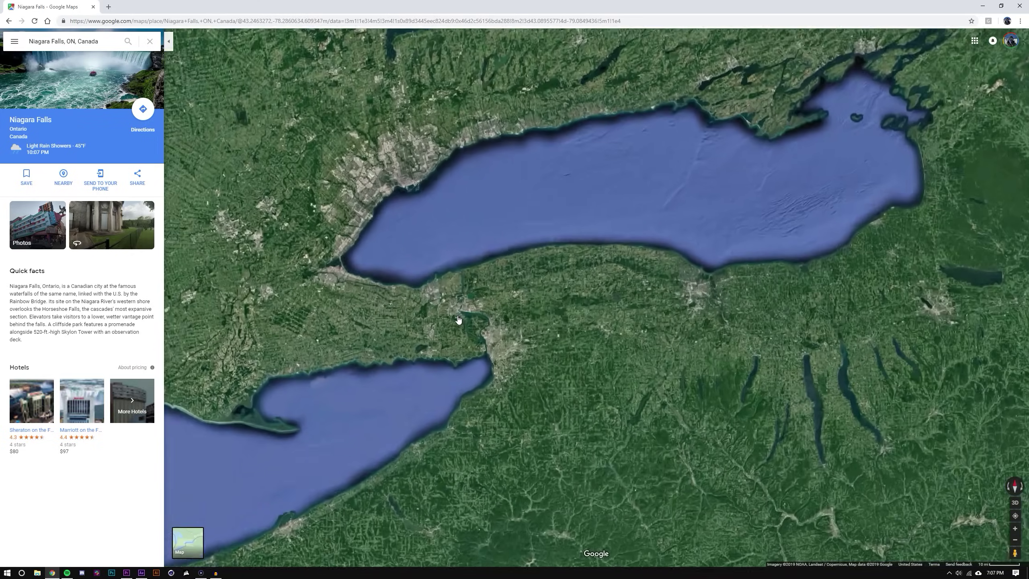
{"action": "scroll", "coordinate": [462, 321], "scroll_direction": "up", "scroll_amount": 2}
{"action": "scroll", "coordinate": [464, 307], "scroll_direction": "down", "scroll_amount": 8}
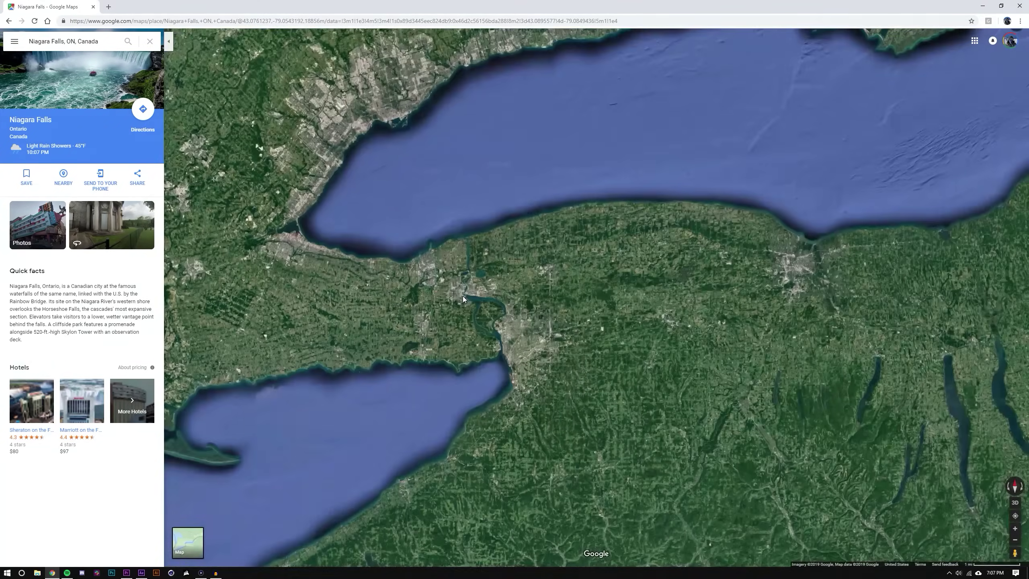
{"action": "scroll", "coordinate": [465, 300], "scroll_direction": "down", "scroll_amount": 5}
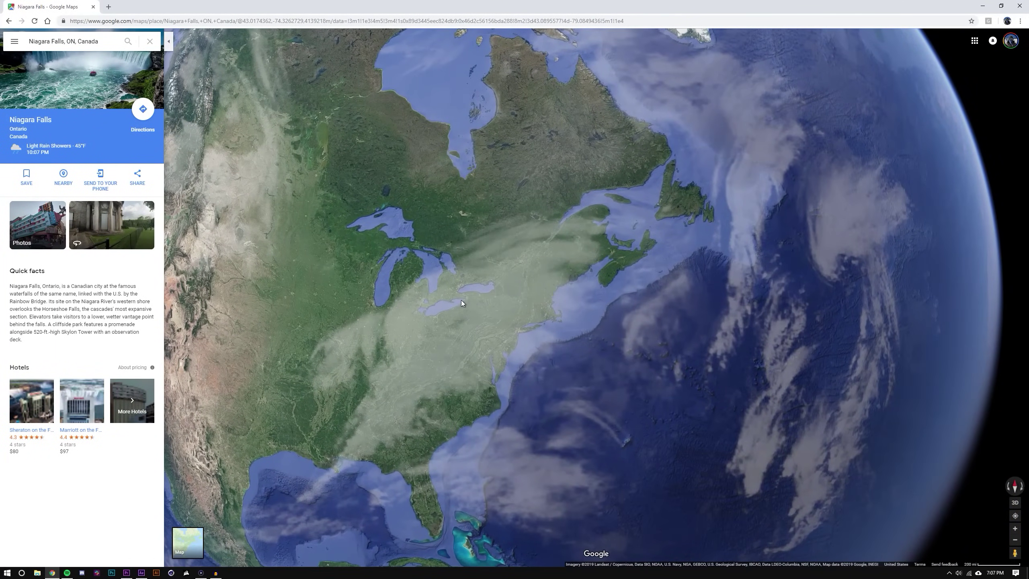
{"action": "left_click", "coordinate": [168, 41]}
Examine the unlabelled satellite map around Niagara Falls at several zoom levels
{"action": "scroll", "coordinate": [509, 298], "scroll_direction": "up", "scroll_amount": 3}
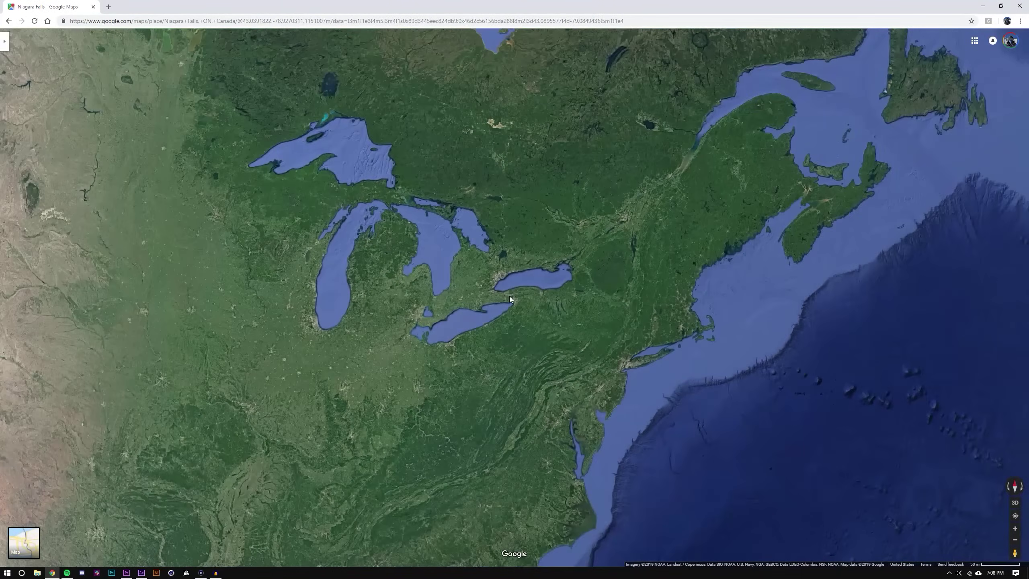
{"action": "scroll", "coordinate": [509, 296], "scroll_direction": "down", "scroll_amount": 1}
{"action": "scroll", "coordinate": [510, 296], "scroll_direction": "up", "scroll_amount": 1}
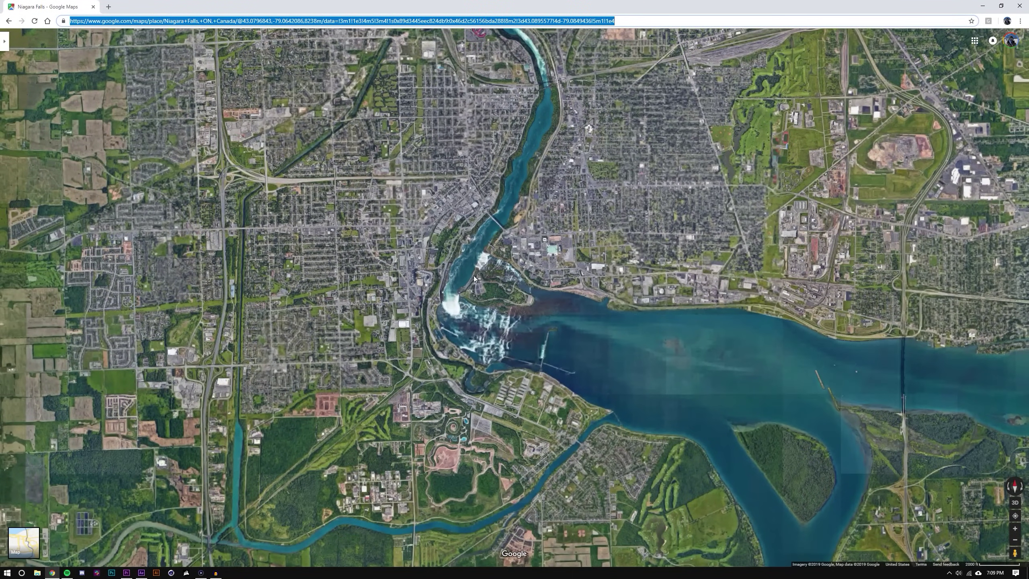
{"action": "scroll", "coordinate": [470, 272], "scroll_direction": "down", "scroll_amount": 3}
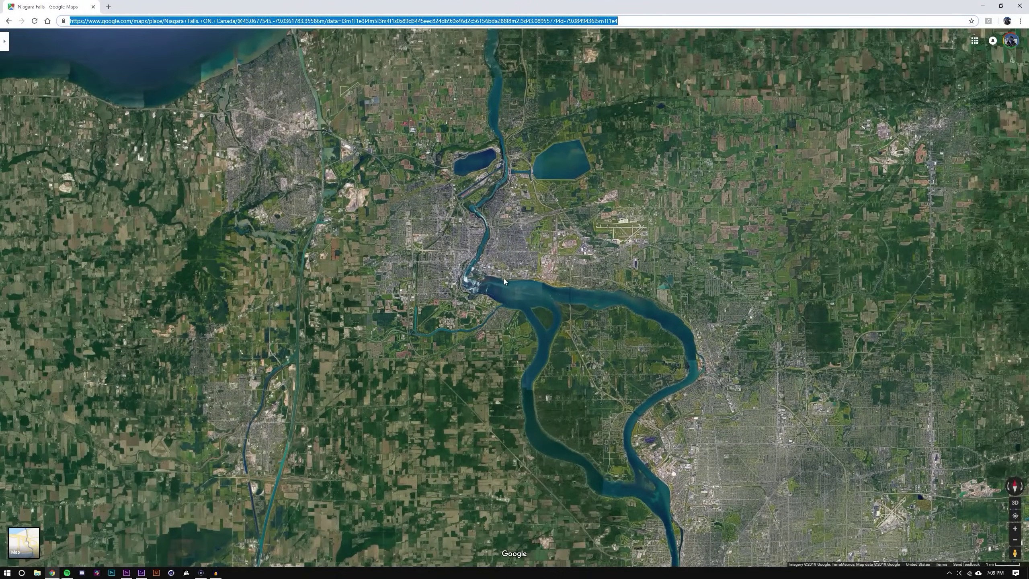
{"action": "scroll", "coordinate": [497, 275], "scroll_direction": "up", "scroll_amount": 2}
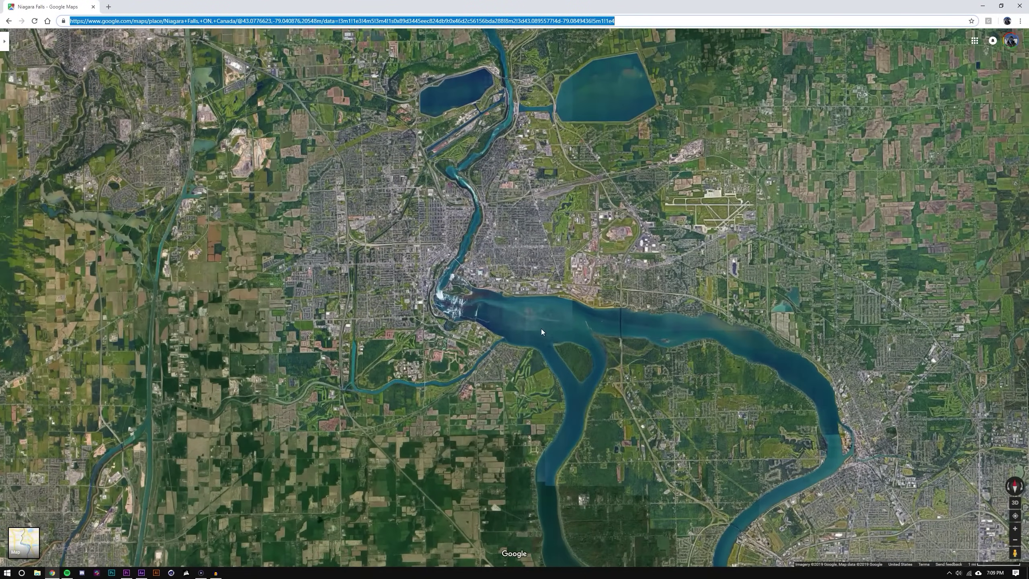
{"action": "scroll", "coordinate": [477, 273], "scroll_direction": "down", "scroll_amount": 1}
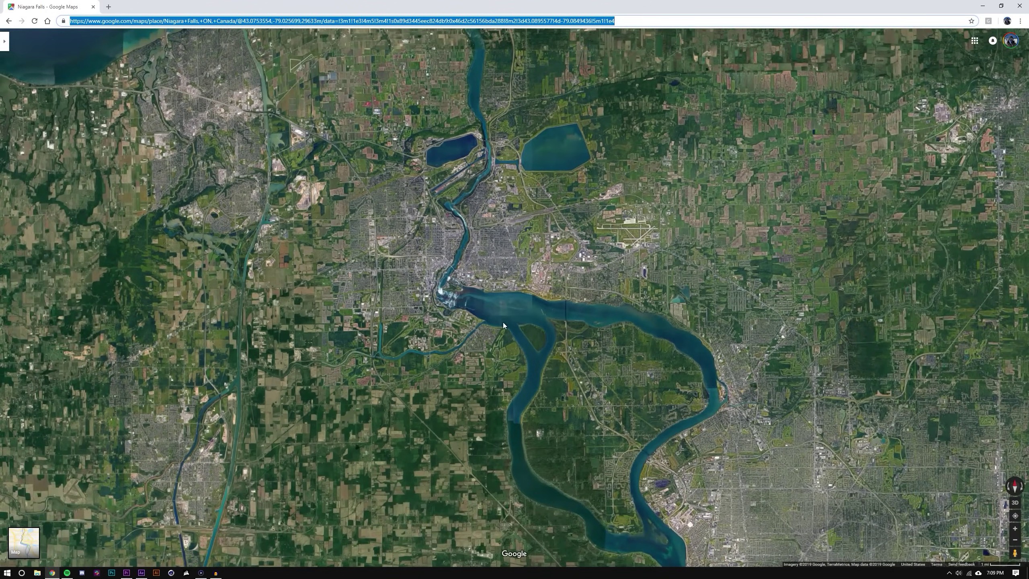
{"action": "scroll", "coordinate": [506, 325], "scroll_direction": "down", "scroll_amount": 1}
{"action": "scroll", "coordinate": [527, 362], "scroll_direction": "up", "scroll_amount": 3}
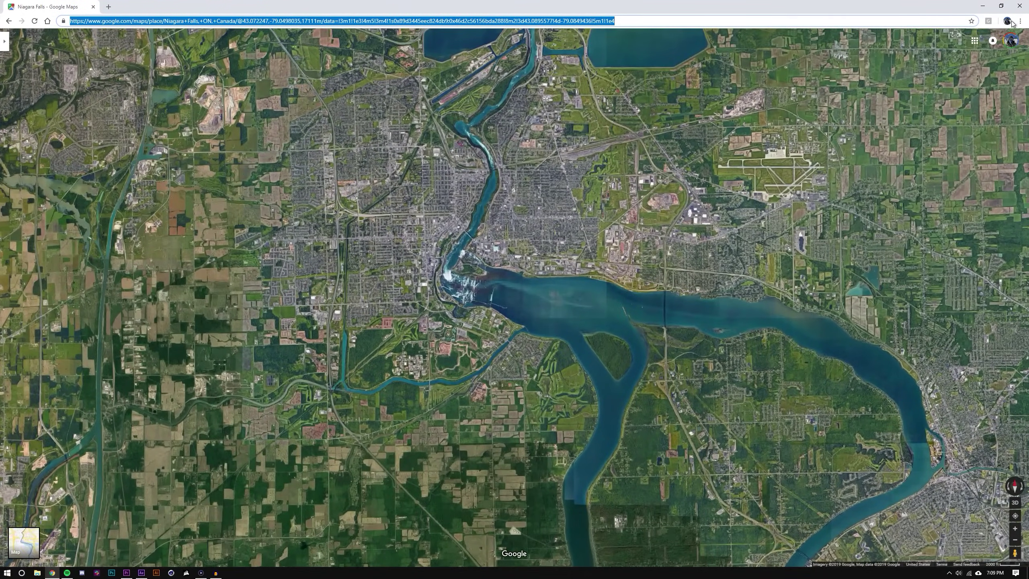
Set the browser's page zoom to 33% to shrink the on-map controls
{"action": "left_click", "coordinate": [1020, 21]}
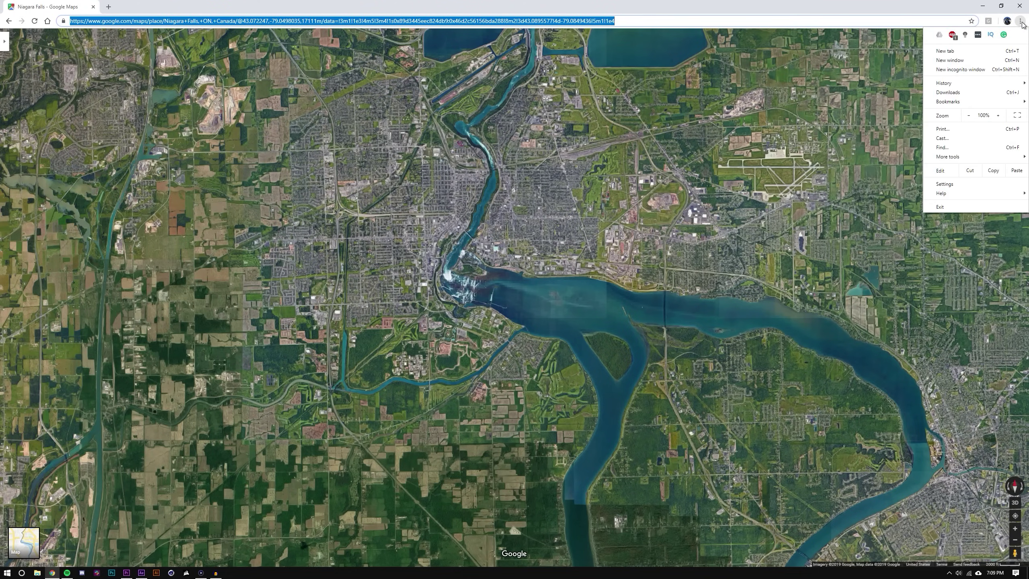
{"action": "left_click", "coordinate": [968, 115]}
{"action": "left_click", "coordinate": [967, 115]}
{"action": "left_click", "coordinate": [968, 115]}
{"action": "left_click", "coordinate": [967, 115]}
{"action": "left_click", "coordinate": [968, 115]}
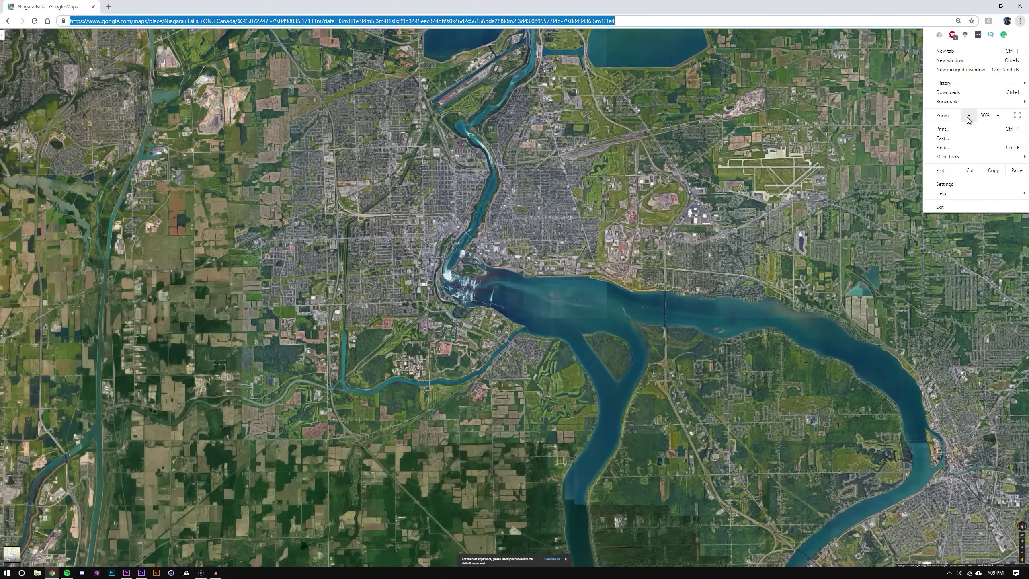
{"action": "left_click", "coordinate": [967, 115]}
{"action": "left_click", "coordinate": [968, 115]}
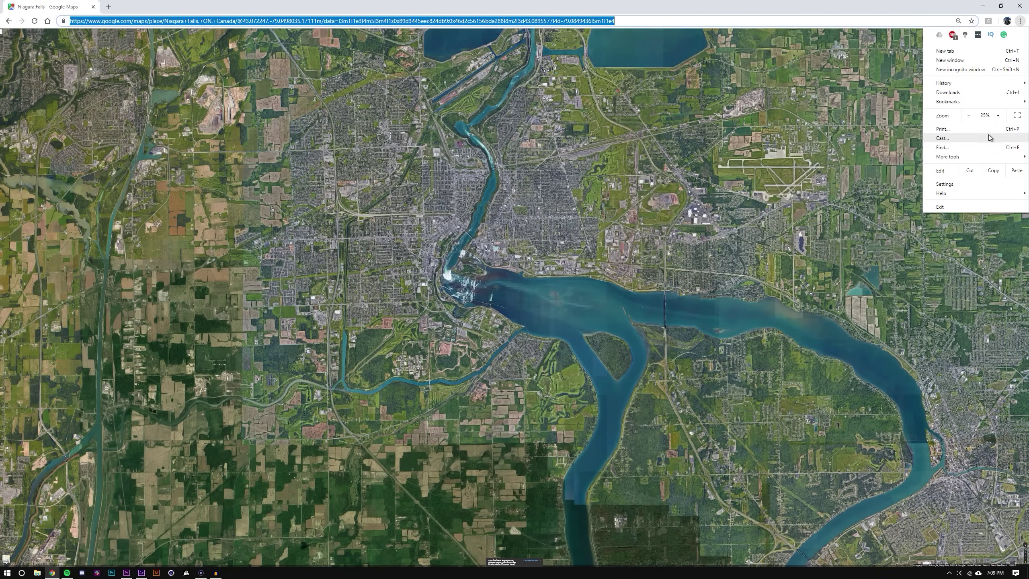
{"action": "left_click", "coordinate": [998, 115]}
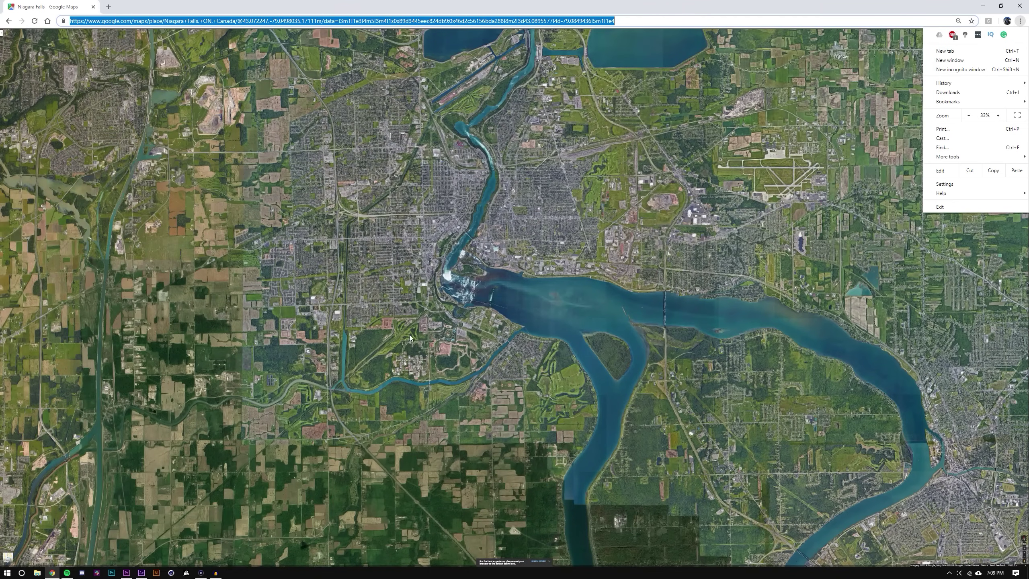
{"action": "left_click", "coordinate": [500, 299]}
Capture a Gyazo screenshot of the whole map area showing eastern North America, and dismiss the image-locking offer
{"action": "scroll", "coordinate": [500, 299], "scroll_direction": "up", "scroll_amount": 2}
{"action": "scroll", "coordinate": [419, 260], "scroll_direction": "up", "scroll_amount": 2}
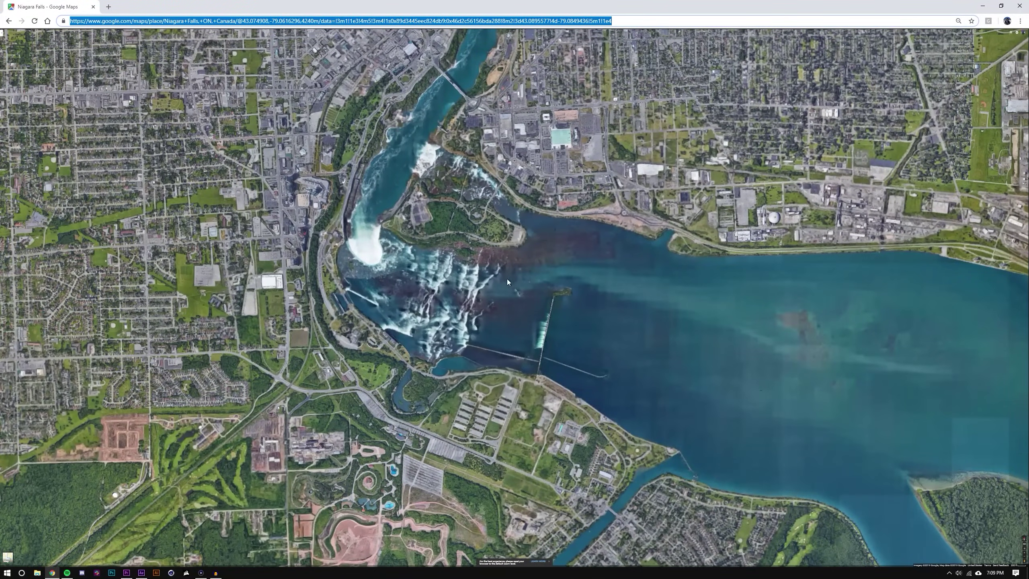
{"action": "scroll", "coordinate": [466, 331], "scroll_direction": "down", "scroll_amount": 2}
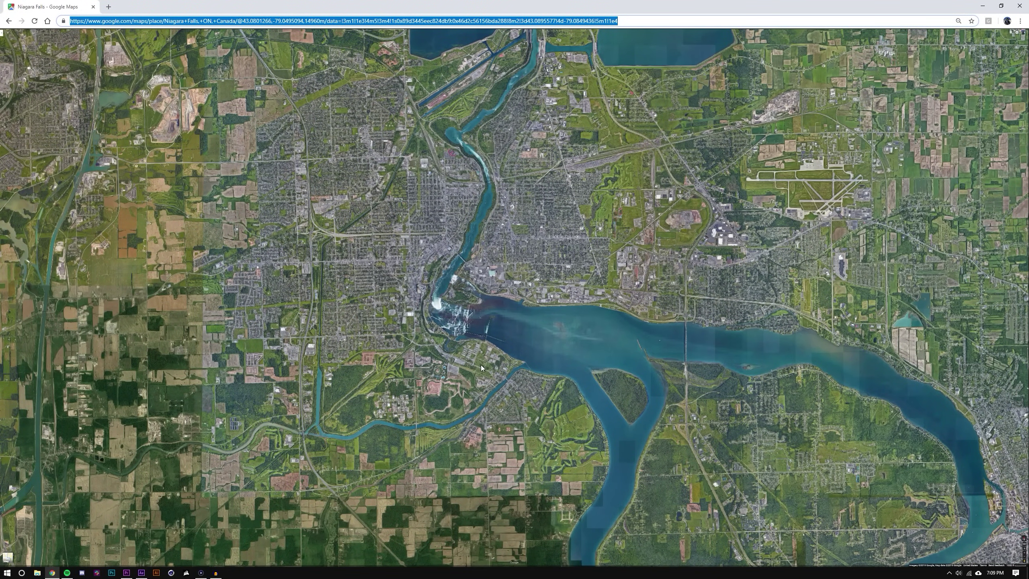
{"action": "scroll", "coordinate": [337, 286], "scroll_direction": "up", "scroll_amount": 1}
{"action": "scroll", "coordinate": [501, 279], "scroll_direction": "down", "scroll_amount": 8}
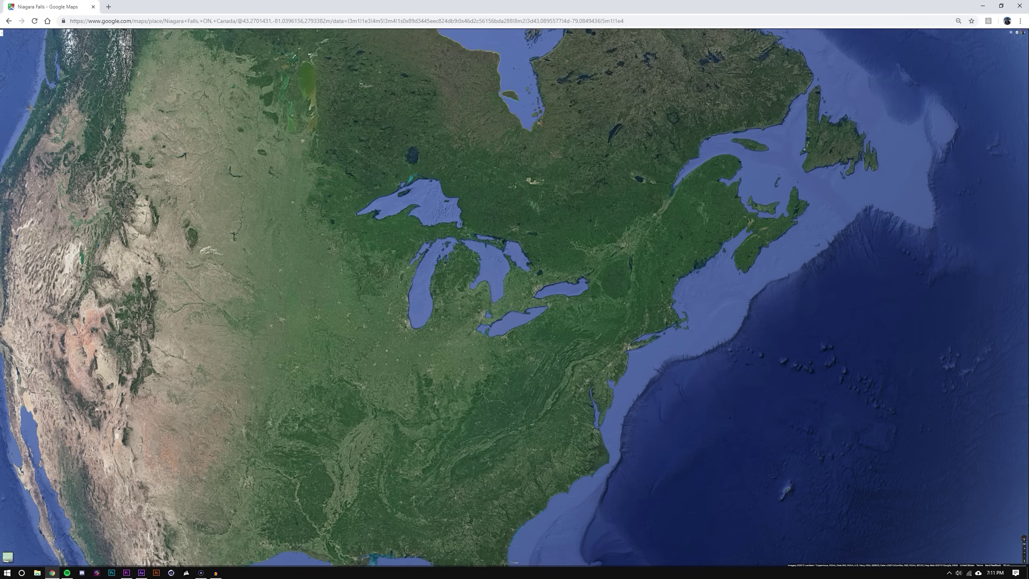
{"action": "left_click_drag", "start_coordinate": [5, 30], "coordinate": [1027, 567]}
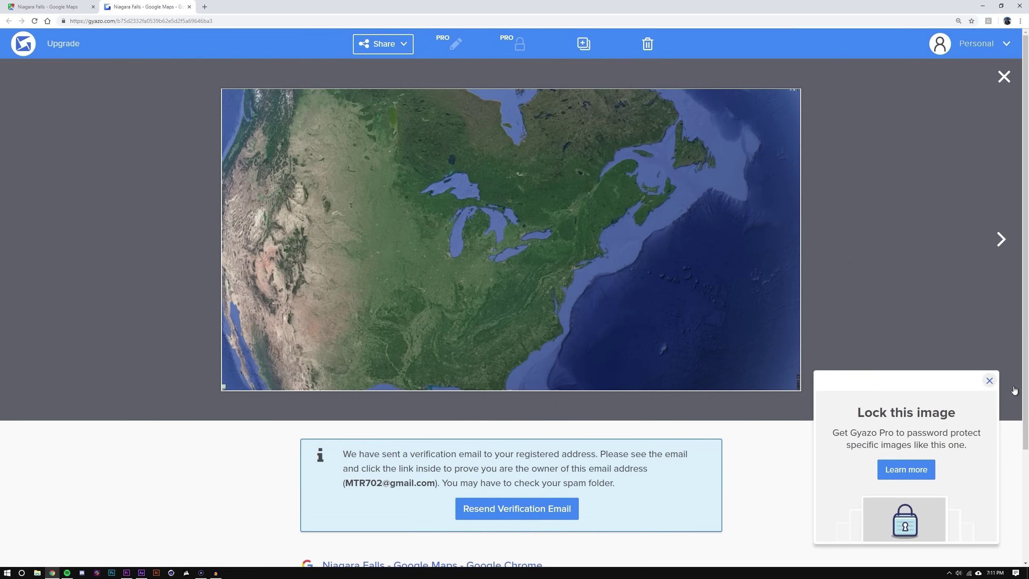
{"action": "left_click", "coordinate": [990, 384]}
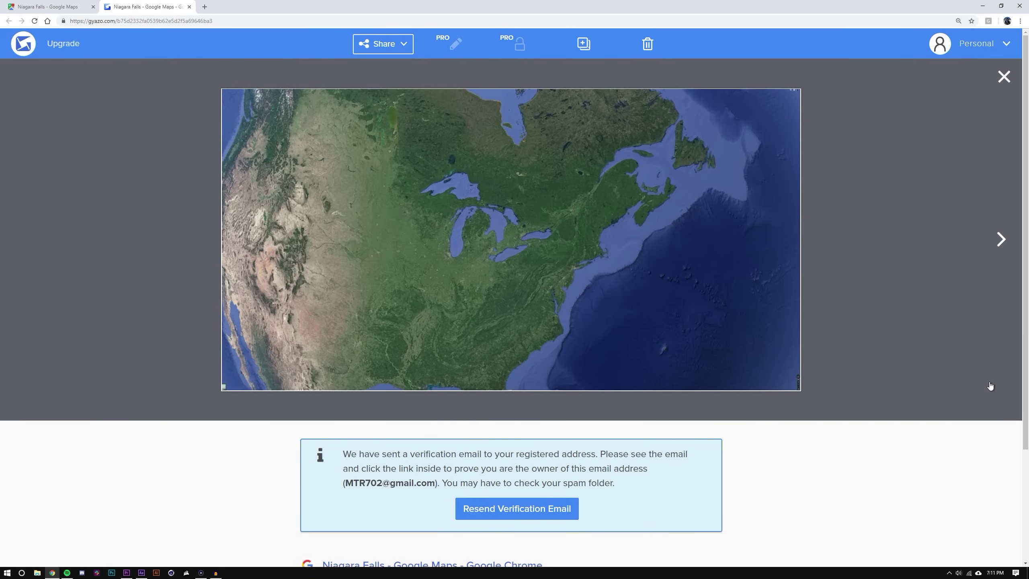
Enlarge the captured map image on the Gyazo page and reset the browser's page zoom to 100%
{"action": "left_click", "coordinate": [491, 225]}
{"action": "left_click", "coordinate": [1020, 21]}
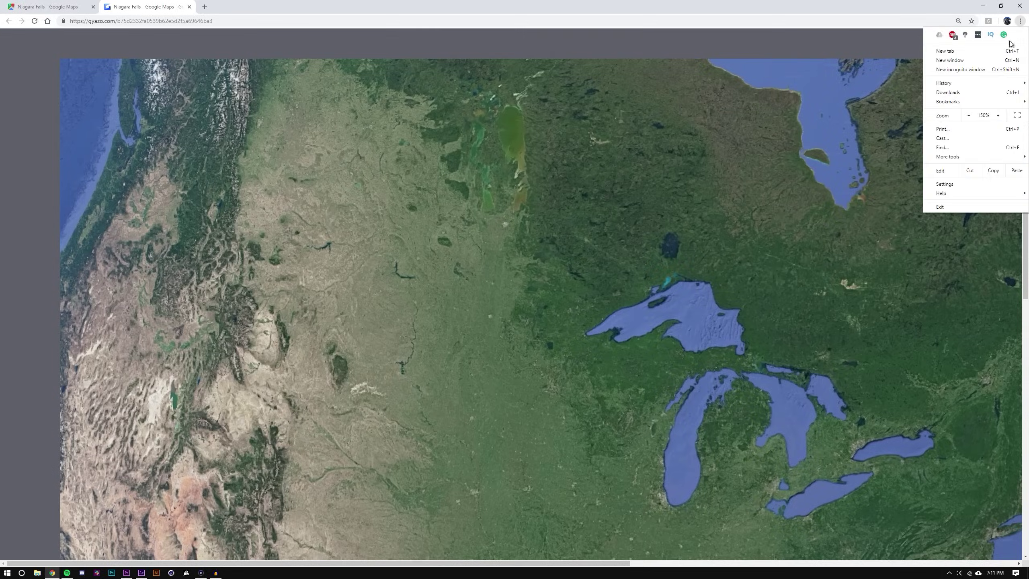
{"action": "left_click", "coordinate": [967, 116]}
{"action": "left_click", "coordinate": [967, 115]}
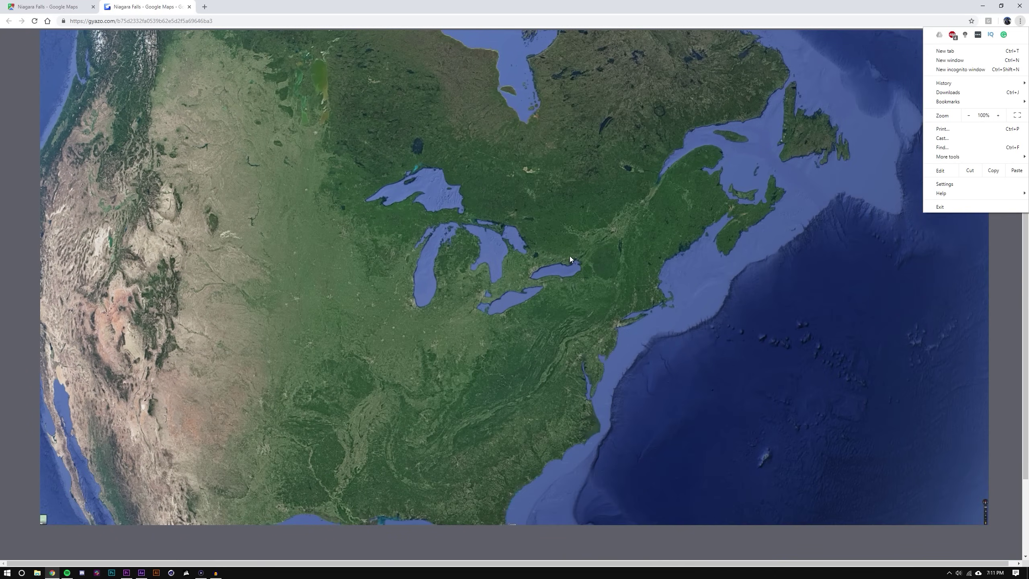
{"action": "left_click", "coordinate": [364, 369]}
{"action": "left_click", "coordinate": [446, 309]}
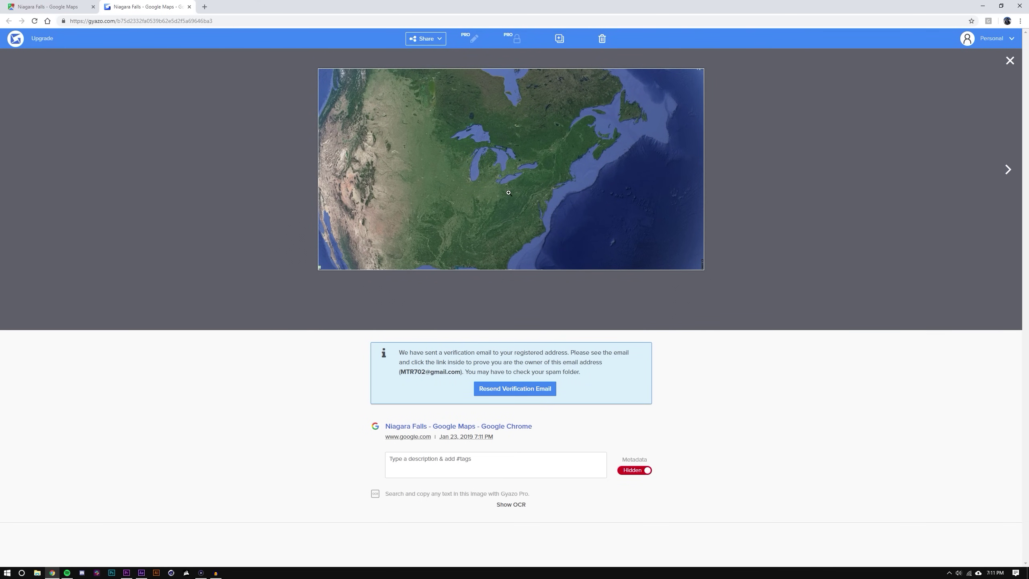
Enlarge the Gyazo capture to show its image-saving options, and dismiss them without saving
{"action": "left_click", "coordinate": [509, 192]}
{"action": "right_click", "coordinate": [482, 205]}
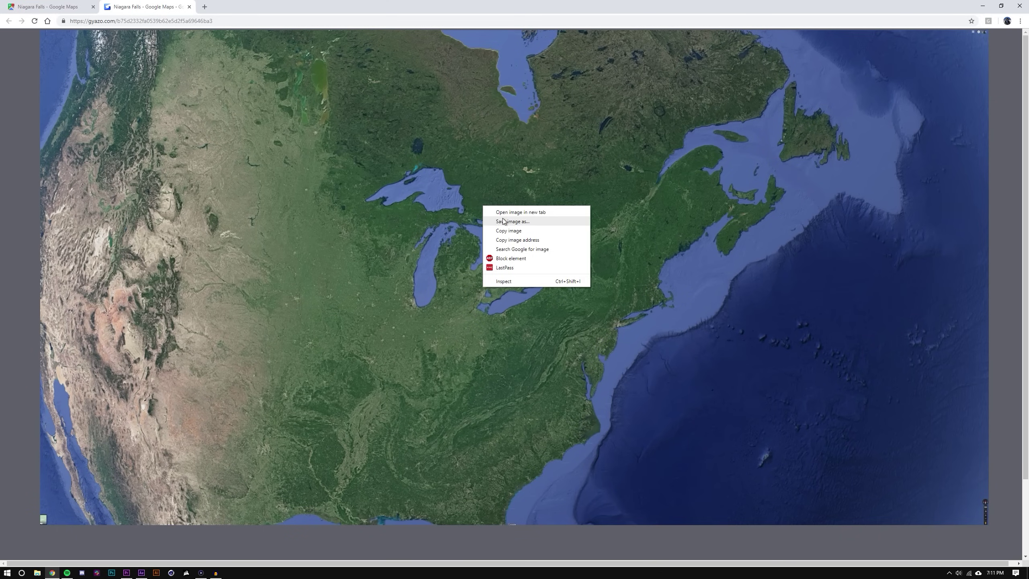
{"action": "left_click", "coordinate": [448, 204]}
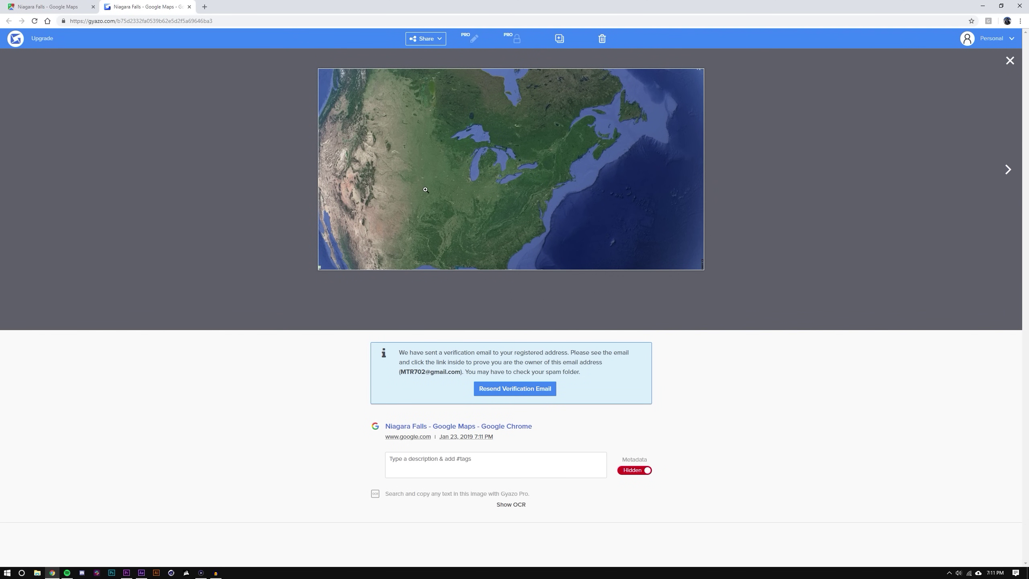
Centre Google Maps near Niagara Falls and capture a full-map Gyazo screenshot of the Great Lakes and northeastern coast
{"action": "left_click", "coordinate": [51, 5]}
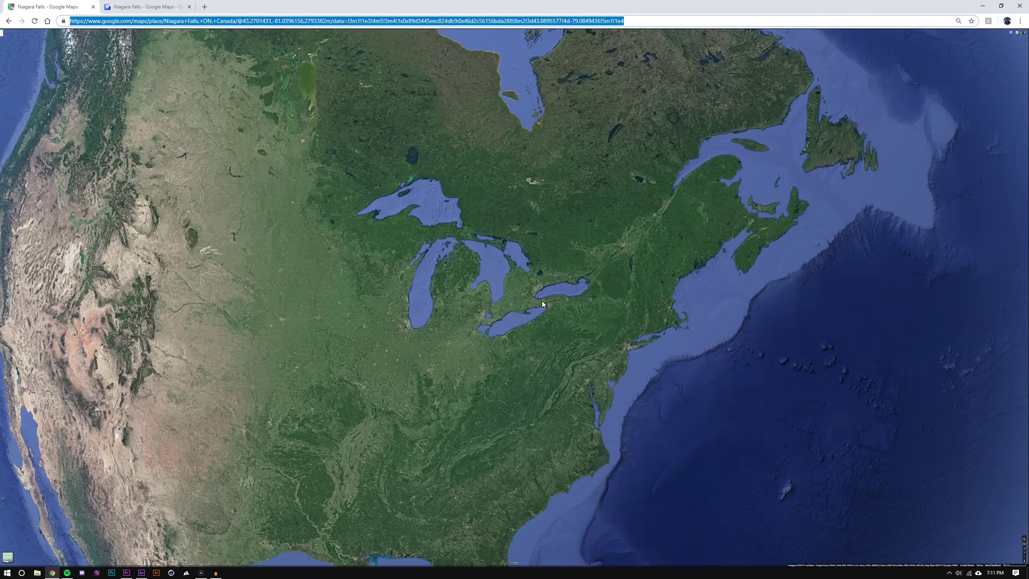
{"action": "left_click_drag", "start_coordinate": [542, 301], "coordinate": [506, 289]}
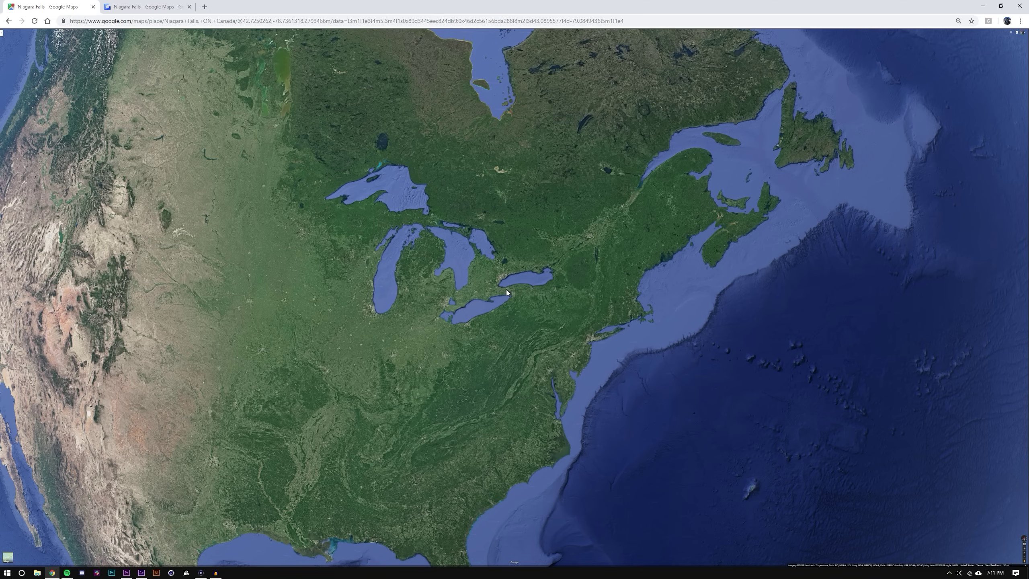
{"action": "scroll", "coordinate": [503, 290], "scroll_direction": "up", "scroll_amount": 5}
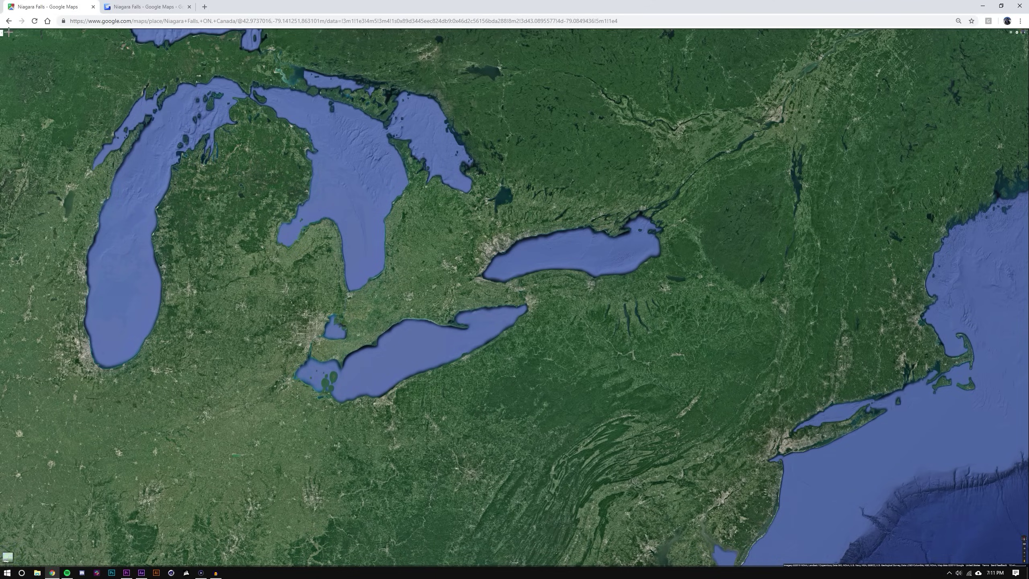
{"action": "left_click_drag", "start_coordinate": [4, 28], "coordinate": [1027, 566]}
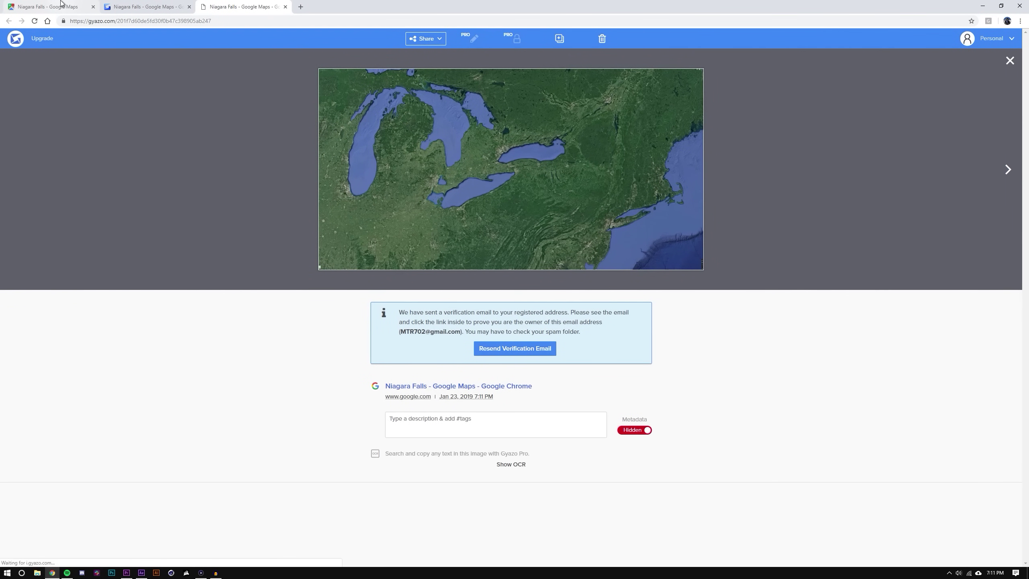
Capture a closer full-map Gyazo screenshot of the land between Lake Erie and Lake Ontario
{"action": "left_click", "coordinate": [61, 3]}
{"action": "scroll", "coordinate": [522, 296], "scroll_direction": "up", "scroll_amount": 5}
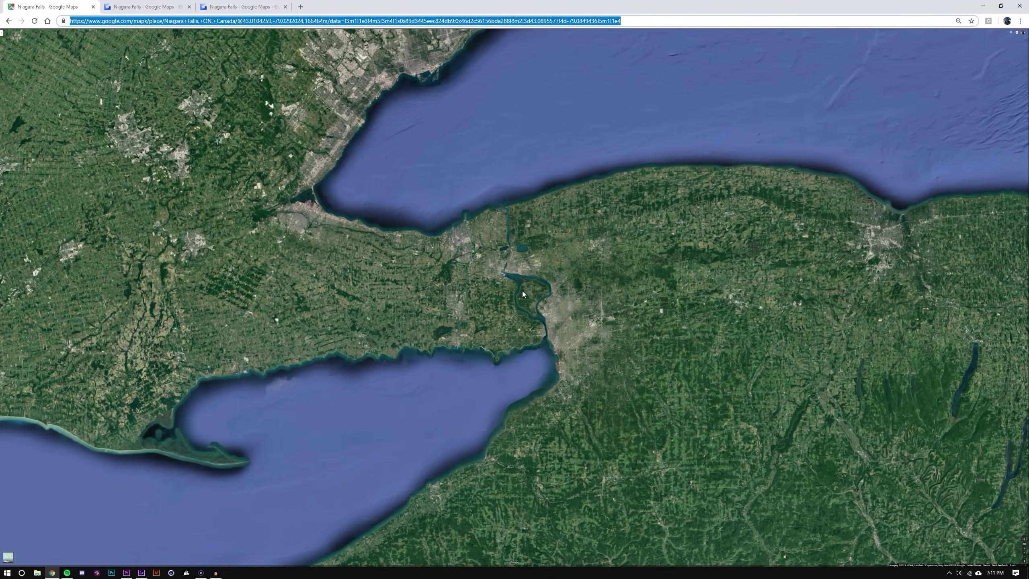
{"action": "left_click_drag", "start_coordinate": [9, 31], "coordinate": [1025, 567]}
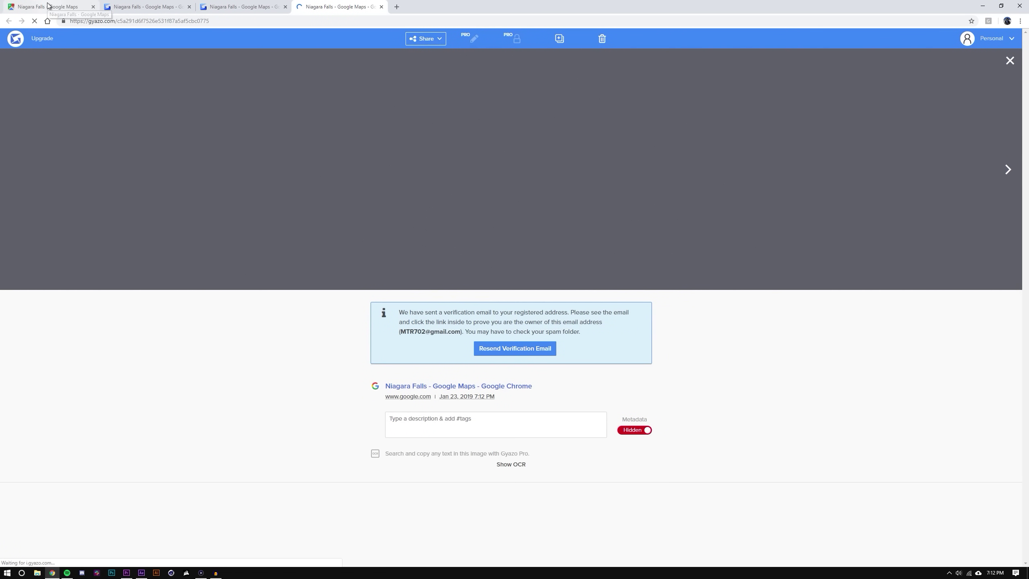
Capture the whole map with Gyazo at a closer level showing the Niagara River and its large island
{"action": "left_click", "coordinate": [48, 7]}
{"action": "scroll", "coordinate": [516, 271], "scroll_direction": "up", "scroll_amount": 5}
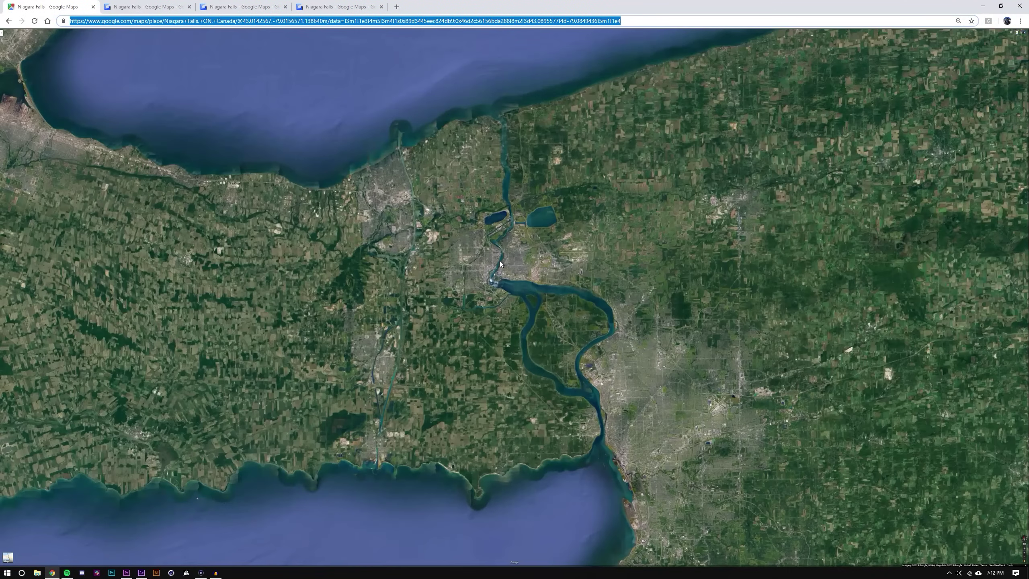
{"action": "scroll", "coordinate": [500, 264], "scroll_direction": "up", "scroll_amount": 3}
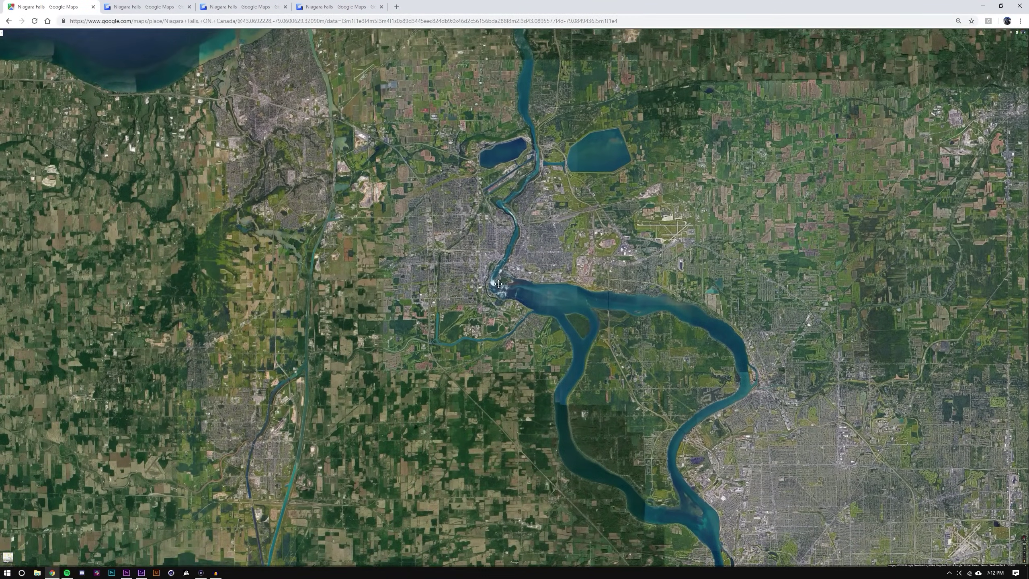
{"action": "left_click_drag", "start_coordinate": [499, 283], "coordinate": [498, 288]}
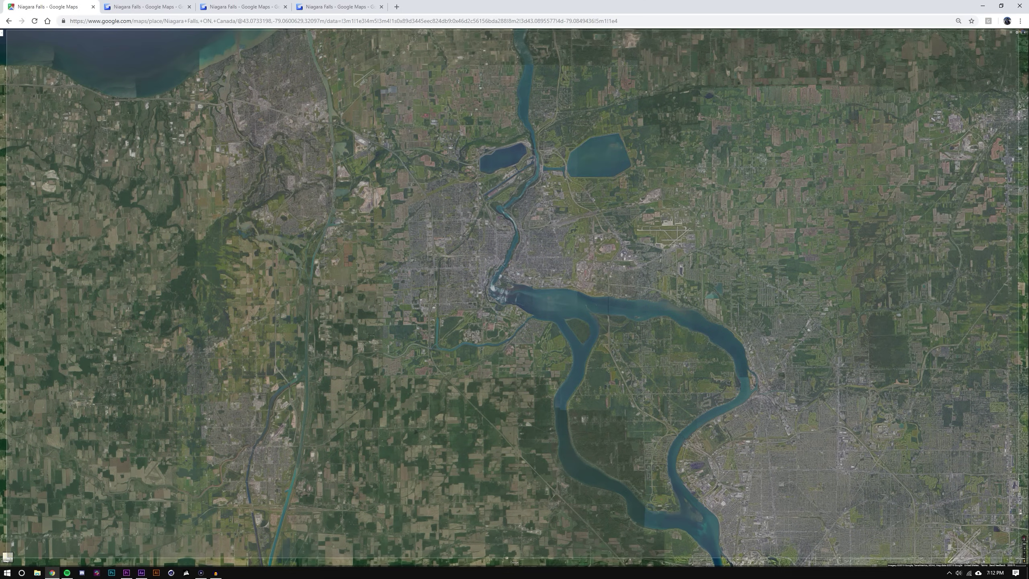
{"action": "key", "text": "ctrl+l"}
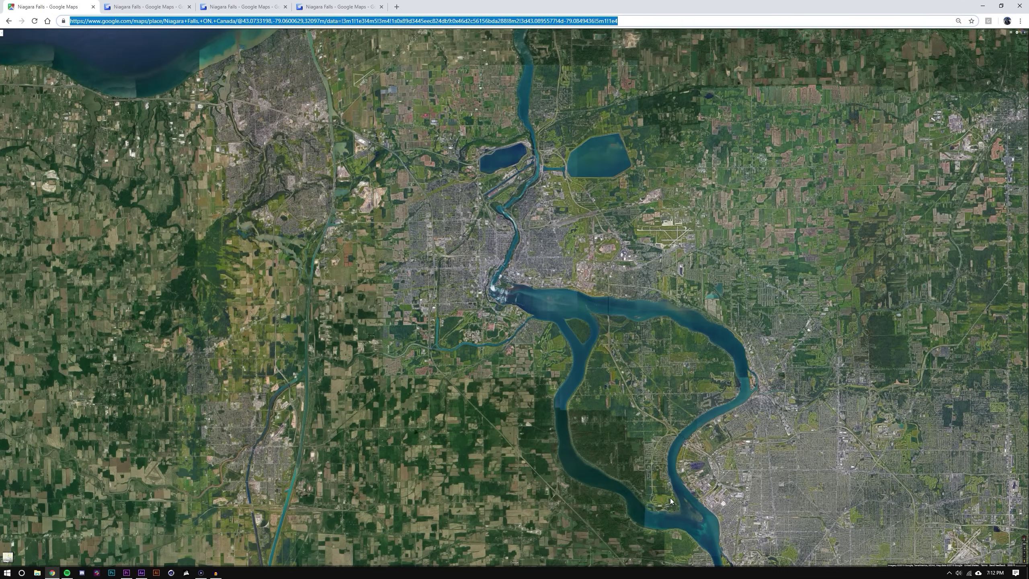
Capture the next closer Gyazo screenshot, showing the river bend and the city around Niagara Falls
{"action": "key", "text": "alt+Return"}
{"action": "scroll", "coordinate": [498, 278], "scroll_direction": "up", "scroll_amount": 3}
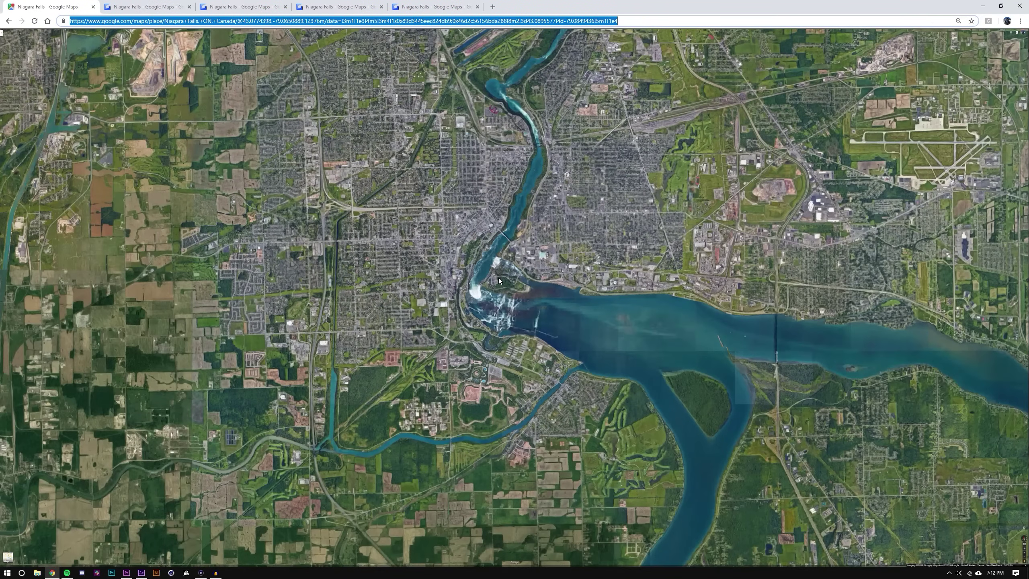
{"action": "scroll", "coordinate": [498, 278], "scroll_direction": "up", "scroll_amount": 1}
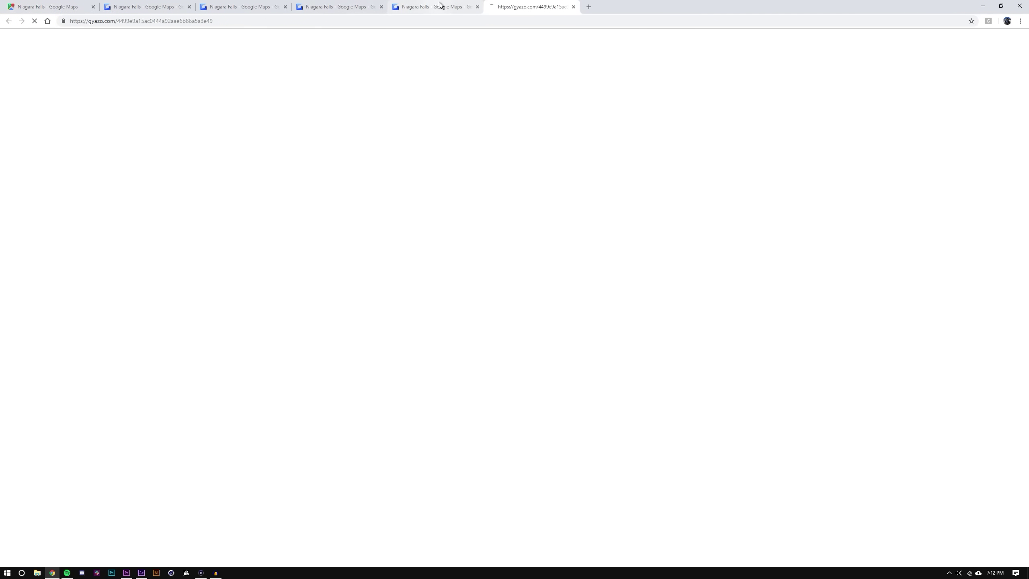
Capture the closest full-map Gyazo screenshot, with the individual waterfalls and rapids filling the centre of the map
{"action": "left_click", "coordinate": [46, 5]}
{"action": "scroll", "coordinate": [485, 275], "scroll_direction": "up", "scroll_amount": 4}
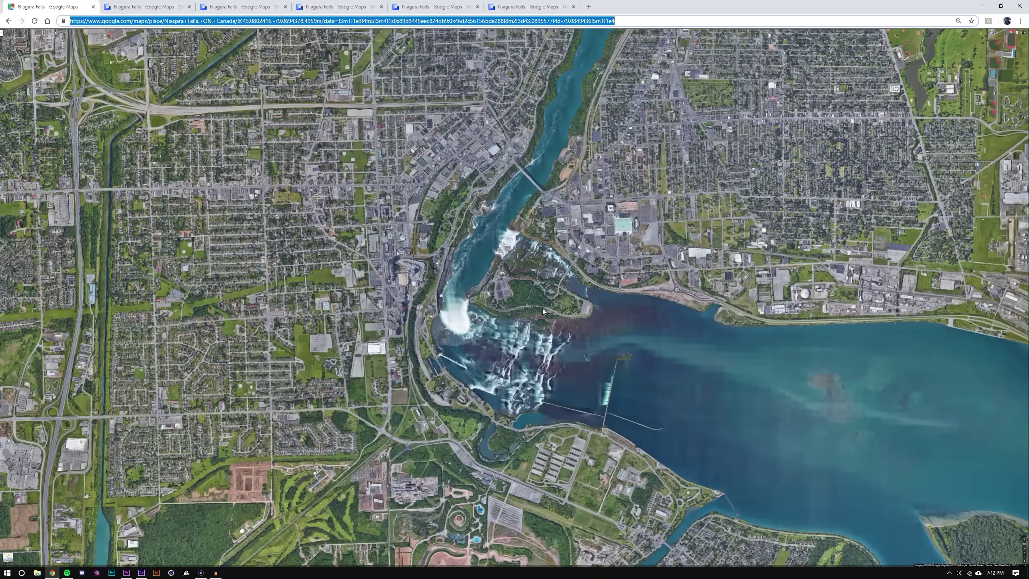
{"action": "scroll", "coordinate": [541, 308], "scroll_direction": "up", "scroll_amount": 3}
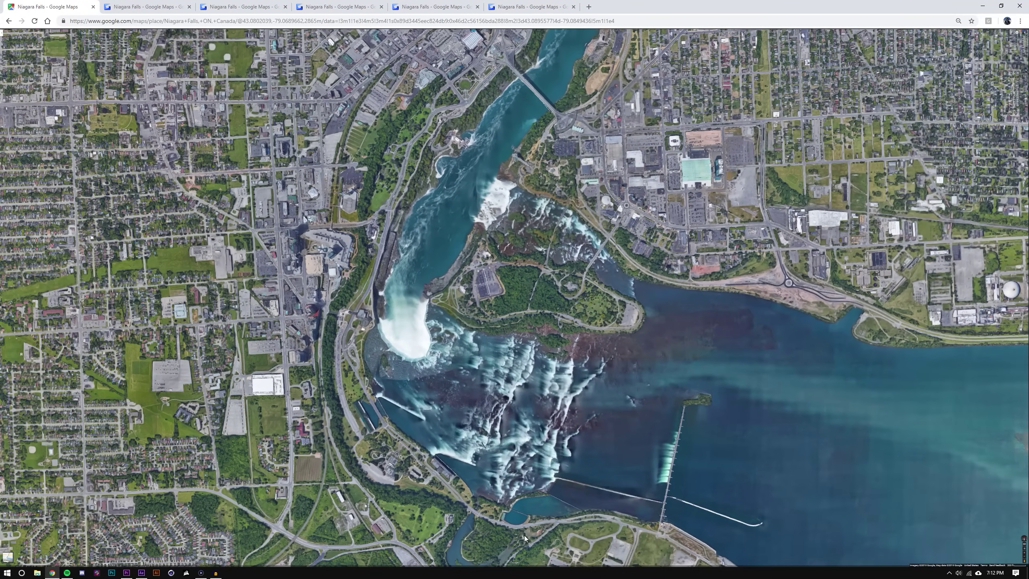
{"action": "key", "text": "ctrl+shift+c"}
{"action": "left_click_drag", "start_coordinate": [0, 30], "coordinate": [1028, 564]}
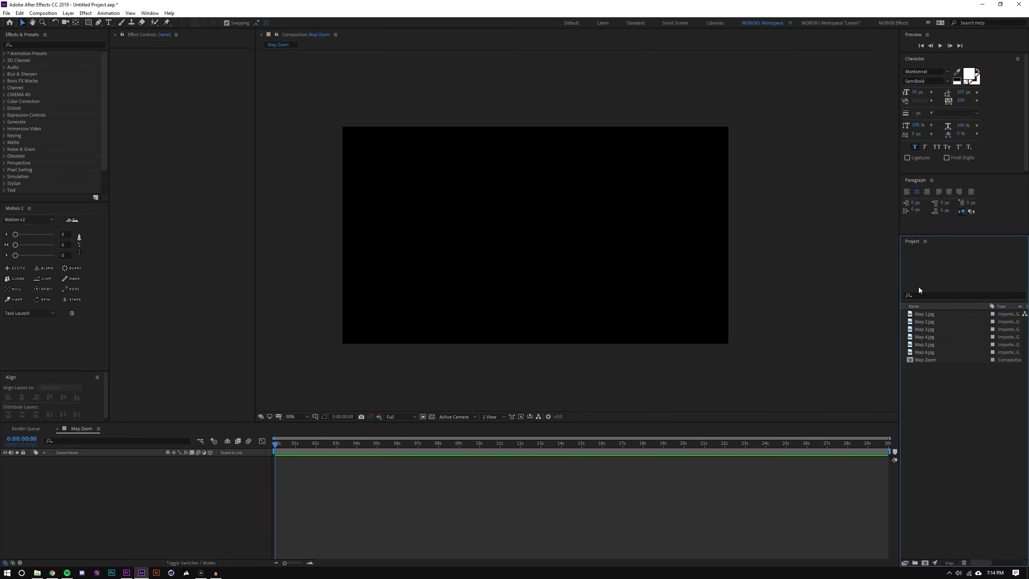
Add the images Map 1.jpg through Map 6.jpg to the Map Zoom composition in After Effects
{"action": "left_click", "coordinate": [924, 313]}
{"action": "left_click", "coordinate": [926, 351], "text": "shift"}
{"action": "left_click_drag", "start_coordinate": [928, 312], "coordinate": [532, 231]}
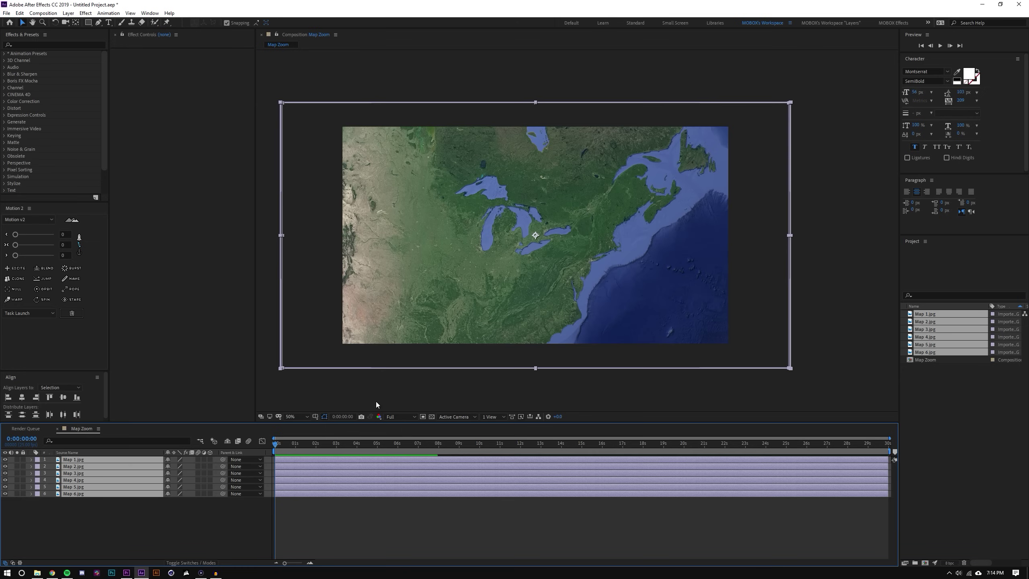
{"action": "left_click", "coordinate": [214, 517]}
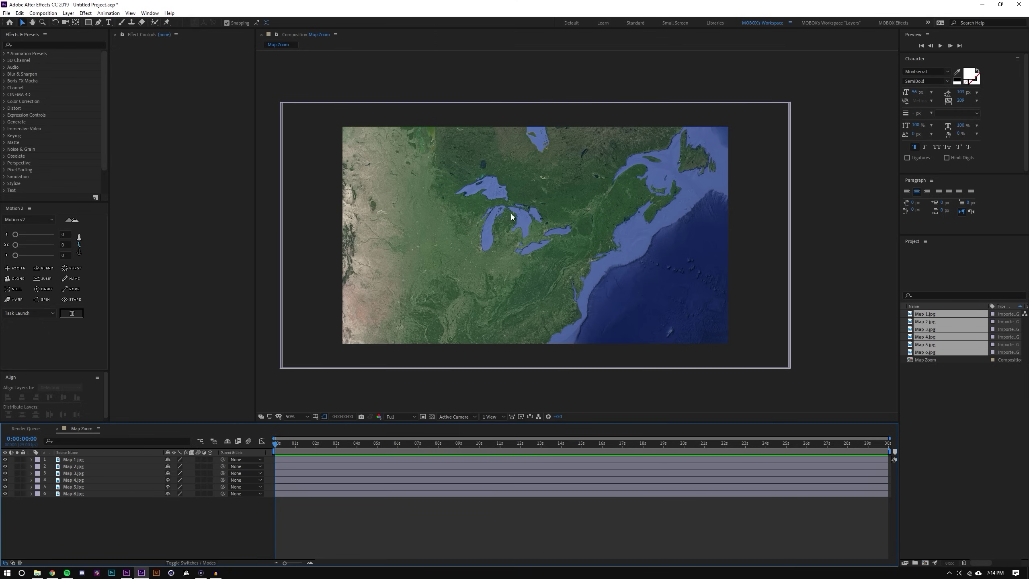
Examine the Map 1.jpg layer up close around its centre point near Niagara Falls
{"action": "mouse_move", "coordinate": [511, 216]}
{"action": "left_mouse_down"}
{"action": "mouse_move", "coordinate": [538, 227]}
{"action": "mouse_move", "coordinate": [478, 221]}
{"action": "mouse_move", "coordinate": [544, 214]}
{"action": "mouse_move", "coordinate": [511, 219]}
{"action": "left_mouse_up"}
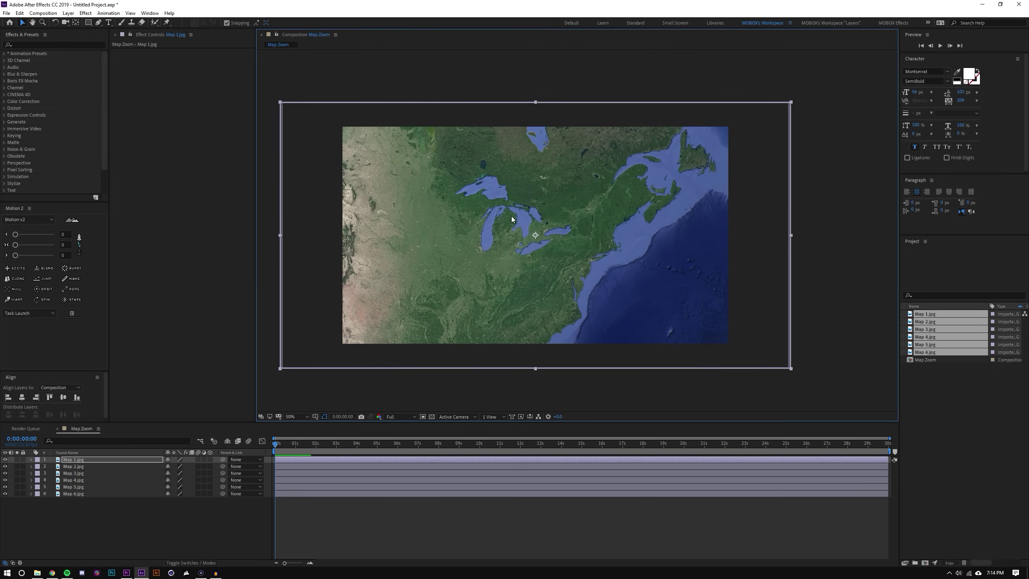
{"action": "scroll", "coordinate": [538, 251], "scroll_direction": "up", "scroll_amount": 1}
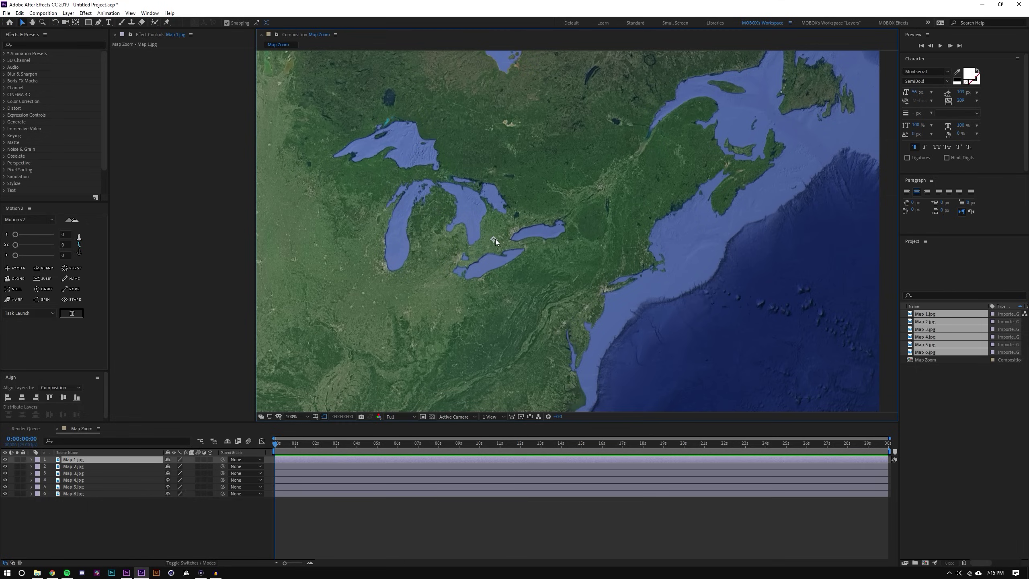
{"action": "key", "text": "comma"}
{"action": "key", "text": "comma"}
{"action": "key", "text": "period"}
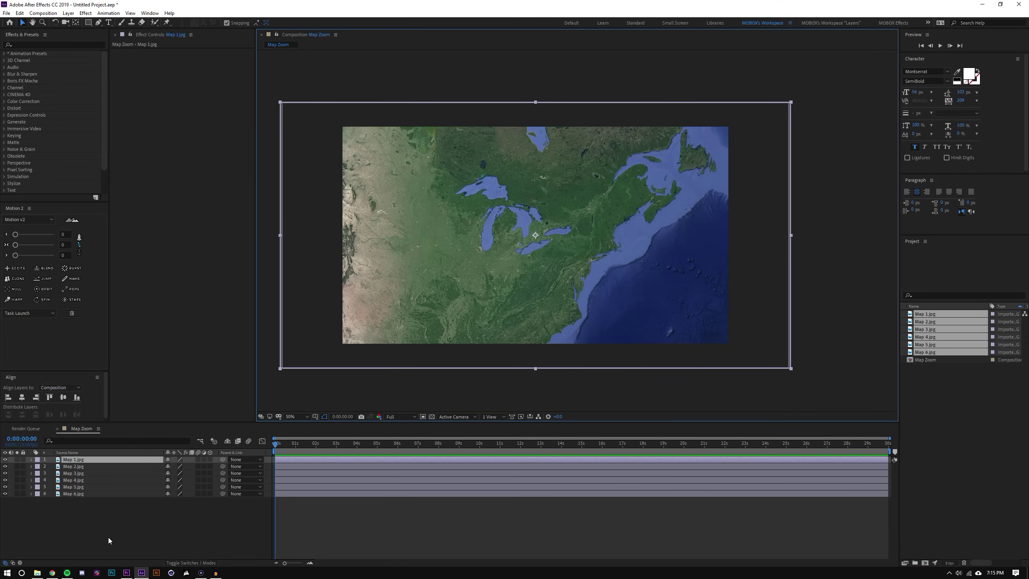
Reverse the map layer order so Map 6.jpg is on top and Map 1.jpg at the bottom
{"action": "left_click", "coordinate": [109, 534]}
{"action": "mouse_move", "coordinate": [73, 459]}
{"action": "left_mouse_down"}
{"action": "mouse_move", "coordinate": [80, 499]}
{"action": "mouse_move", "coordinate": [81, 475]}
{"action": "left_mouse_up"}
{"action": "left_click", "coordinate": [81, 462]}
{"action": "left_click_drag", "start_coordinate": [83, 467], "coordinate": [86, 462]}
Hide the layers Map 2.jpg through Map 6.jpg, leaving only Map 1.jpg visible
{"action": "left_click_drag", "start_coordinate": [5, 459], "coordinate": [5, 473]}
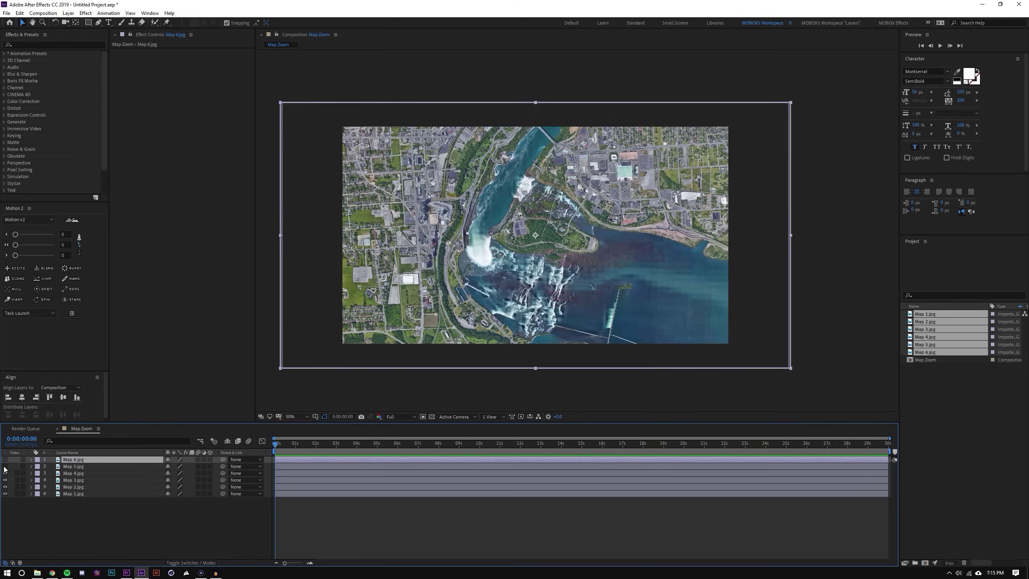
{"action": "left_click", "coordinate": [5, 493]}
{"action": "left_click", "coordinate": [74, 534]}
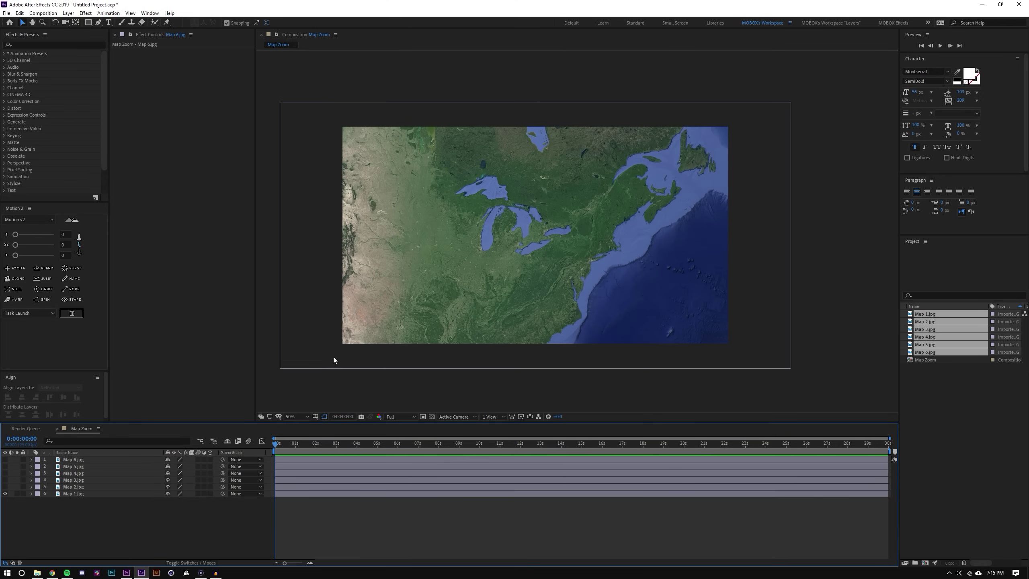
Create a null object in the Map Zoom composition and place it below the Map 1.jpg layer
{"action": "scroll", "coordinate": [439, 301], "scroll_direction": "up", "scroll_amount": 2}
{"action": "scroll", "coordinate": [451, 304], "scroll_direction": "down", "scroll_amount": 2}
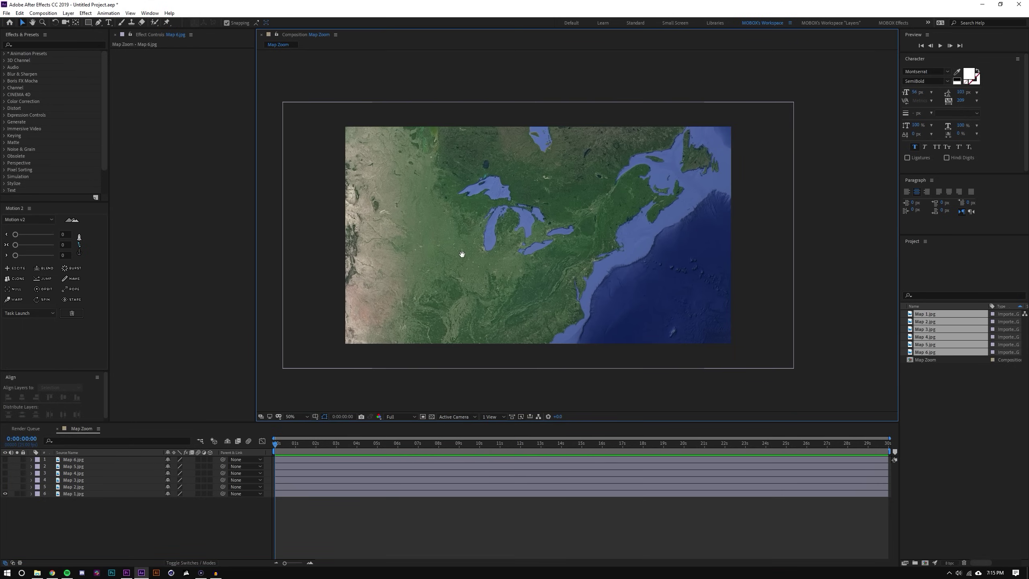
{"action": "left_click", "coordinate": [68, 13]}
{"action": "mouse_move", "coordinate": [90, 23]}
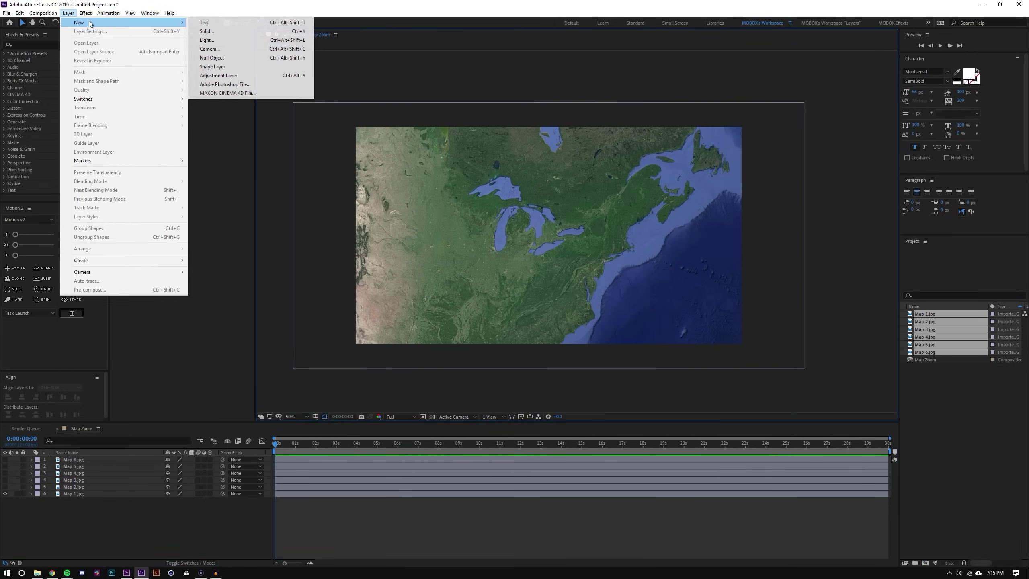
{"action": "left_click", "coordinate": [211, 57]}
{"action": "left_click_drag", "start_coordinate": [71, 500], "coordinate": [76, 511]}
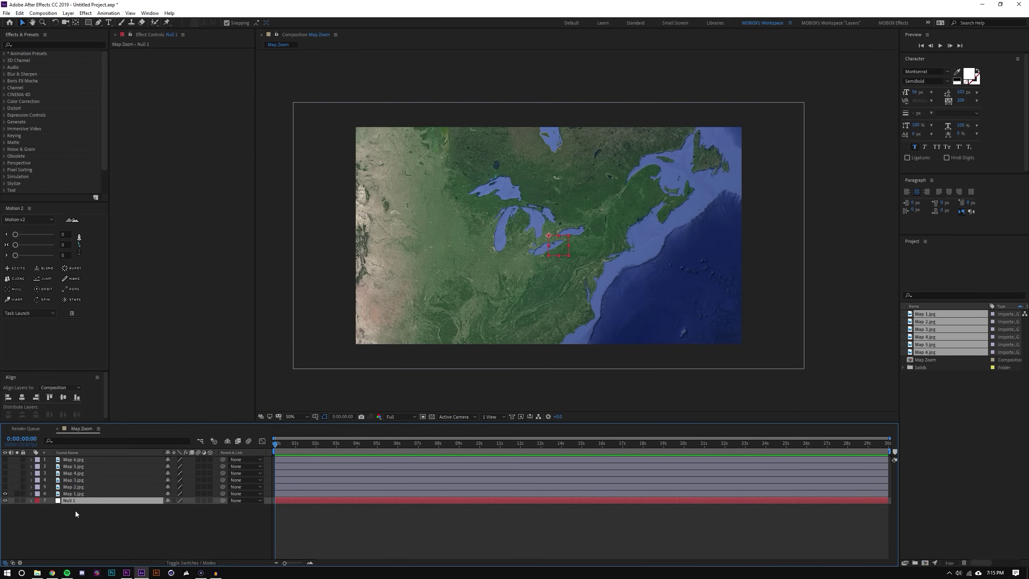
Preview the Map 2.jpg layer over Map 1.jpg, and hide it again
{"action": "left_click", "coordinate": [80, 489]}
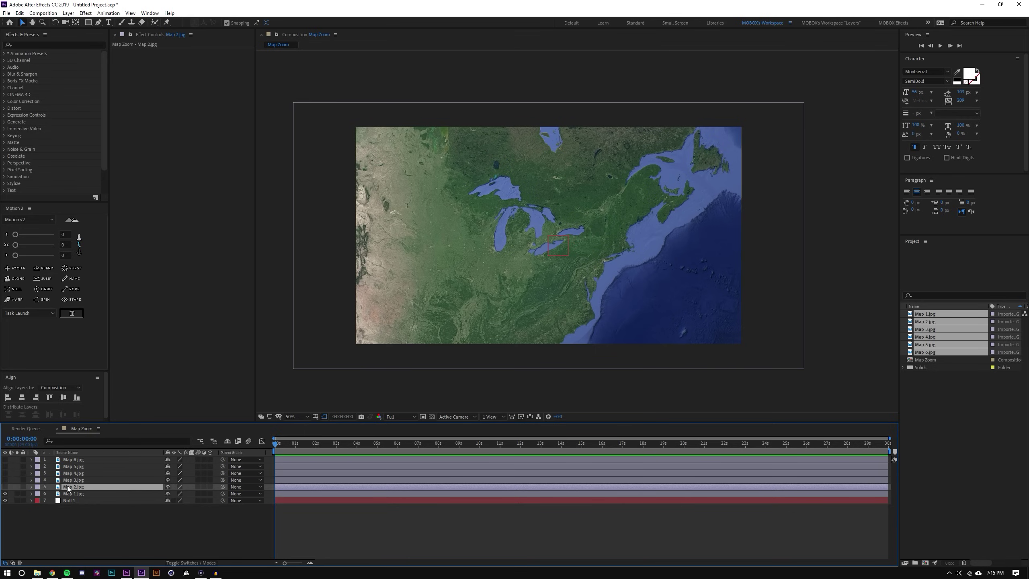
{"action": "left_click", "coordinate": [5, 487]}
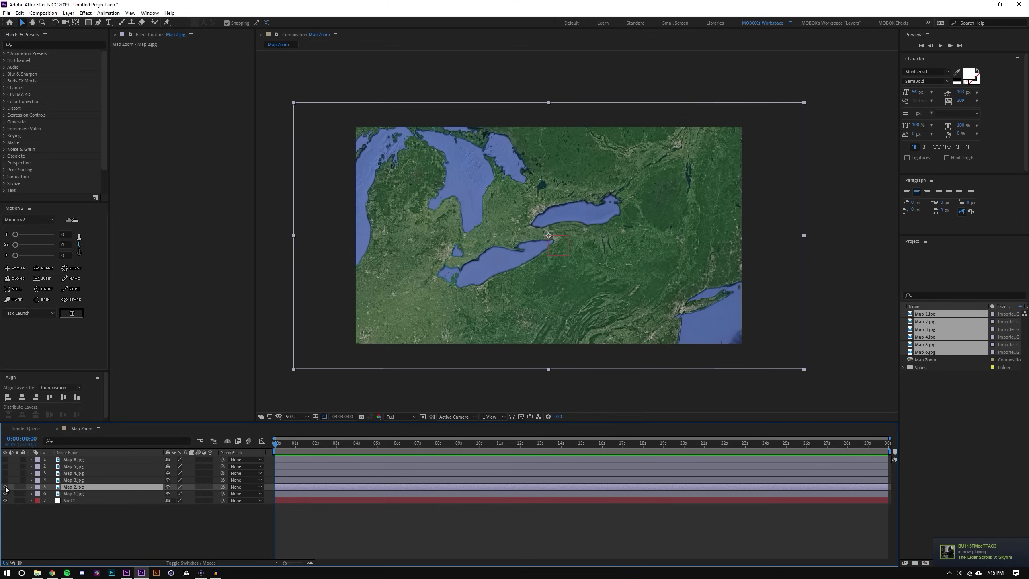
{"action": "left_click", "coordinate": [4, 486]}
Set the opacity of the layers Map 2.jpg through Map 6.jpg to 50%
{"action": "left_click", "coordinate": [74, 461], "text": "shift"}
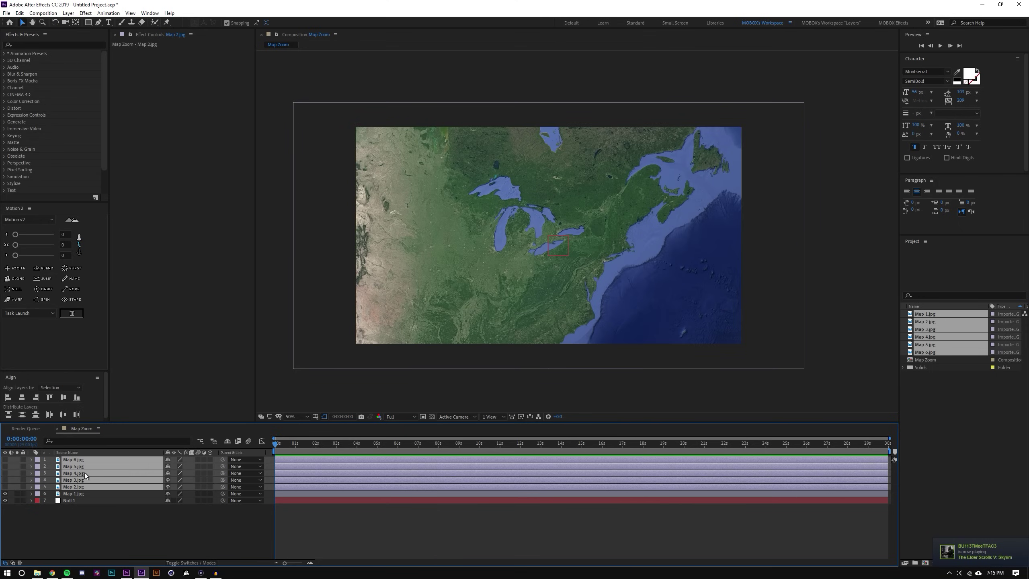
{"action": "key", "text": "t"}
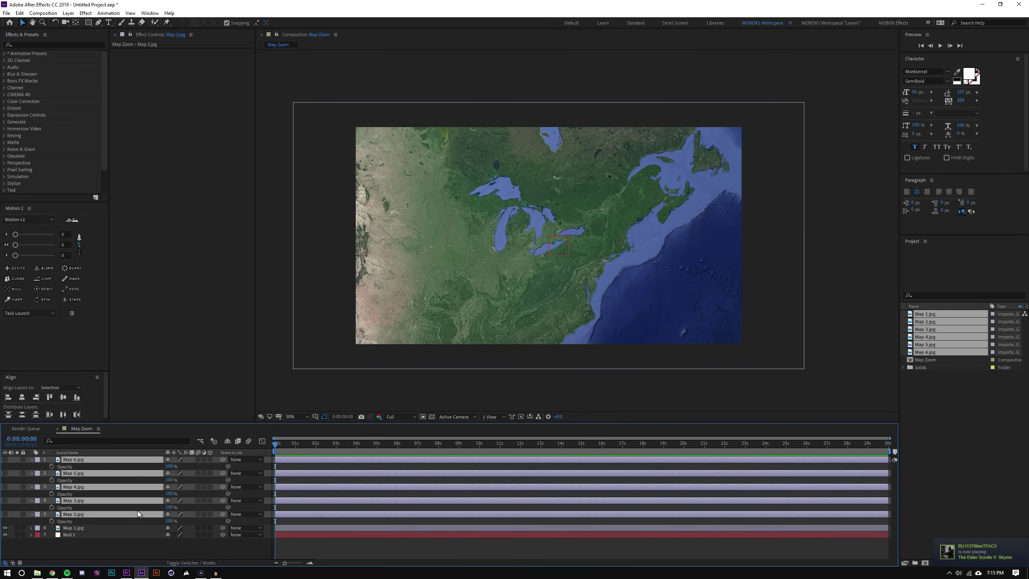
{"action": "left_click", "coordinate": [169, 466]}
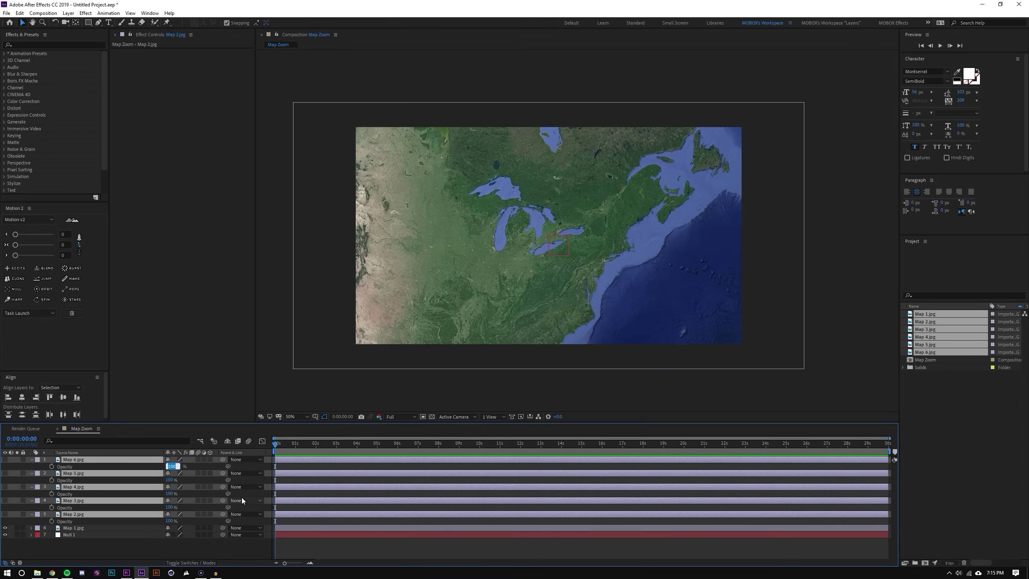
{"action": "type", "text": "50"}
{"action": "key", "text": "Return"}
Show the Map 2.jpg layer over Map 1.jpg and make the timeline area taller
{"action": "left_click", "coordinate": [72, 527]}
{"action": "left_click", "coordinate": [5, 514]}
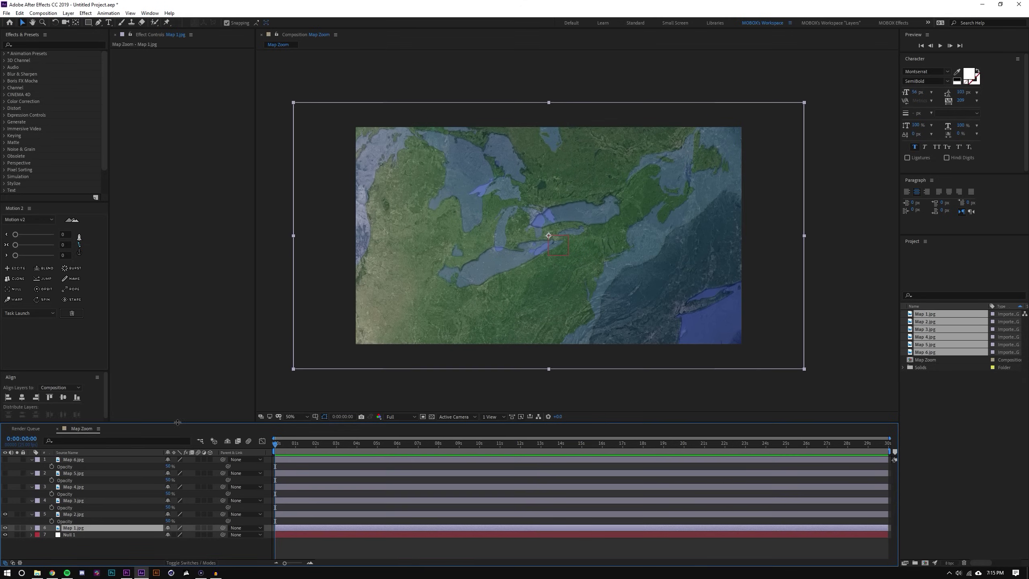
{"action": "left_click_drag", "start_coordinate": [79, 422], "coordinate": [60, 328]}
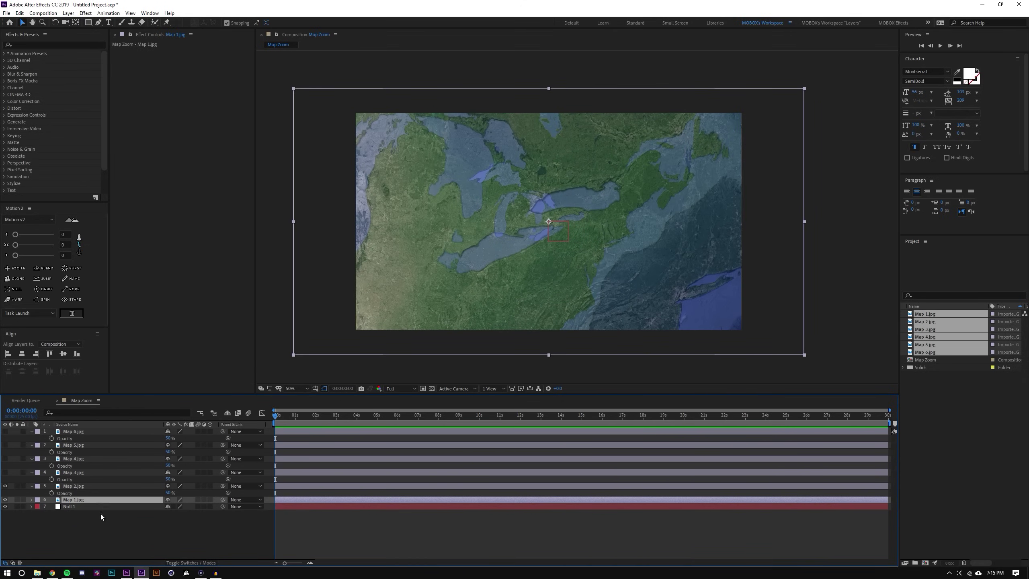
{"action": "left_click", "coordinate": [97, 514]}
Set the Map 1.jpg layer's scale to 500% and move it roughly under the lakes of Map 2.jpg
{"action": "left_click", "coordinate": [78, 500]}
{"action": "key", "text": "s"}
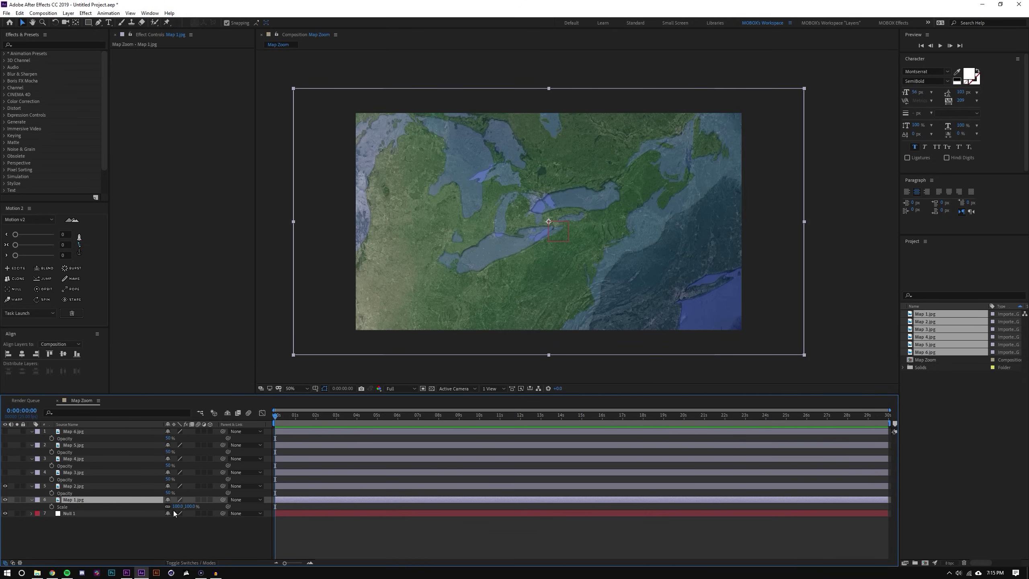
{"action": "left_click", "coordinate": [191, 507]}
{"action": "type", "text": "500"}
{"action": "key", "text": "Return"}
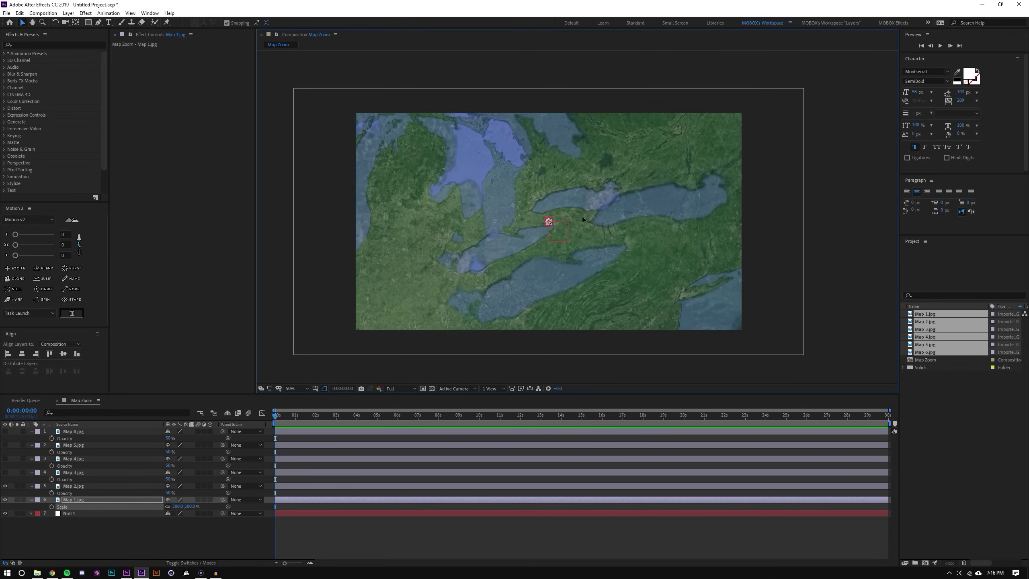
{"action": "left_click_drag", "start_coordinate": [582, 215], "coordinate": [547, 159]}
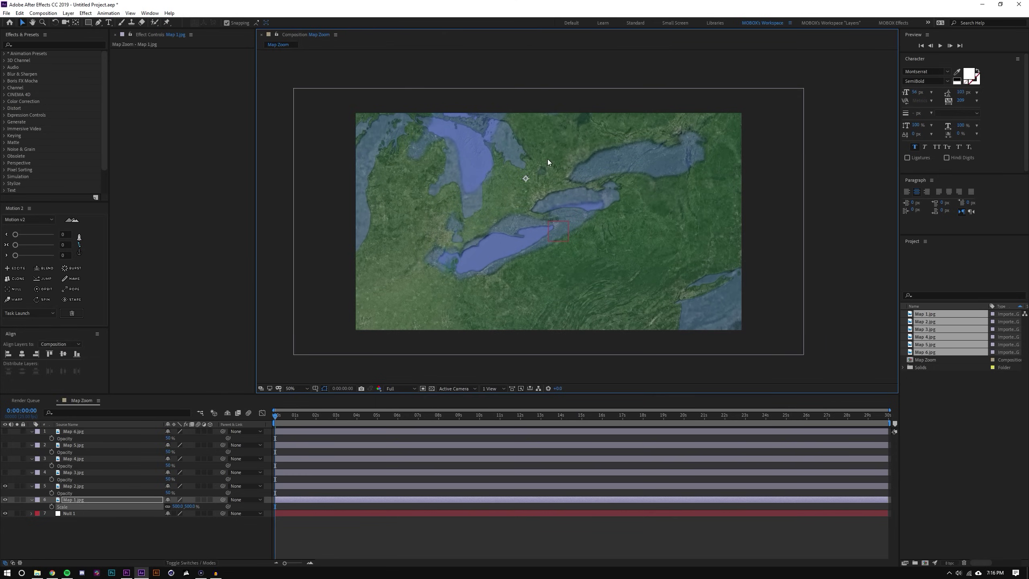
Set the Map 1.jpg layer's scale to 1000% and reposition it beneath Map 2.jpg
{"action": "left_click", "coordinate": [192, 506]}
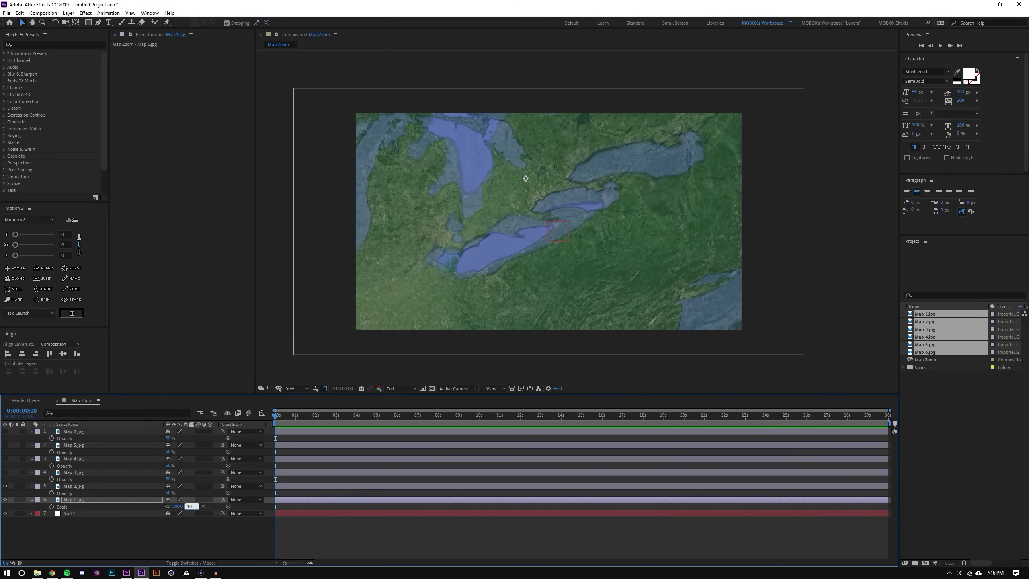
{"action": "type", "text": "1000"}
{"action": "key", "text": "Return"}
{"action": "left_click_drag", "start_coordinate": [648, 244], "coordinate": [696, 174]}
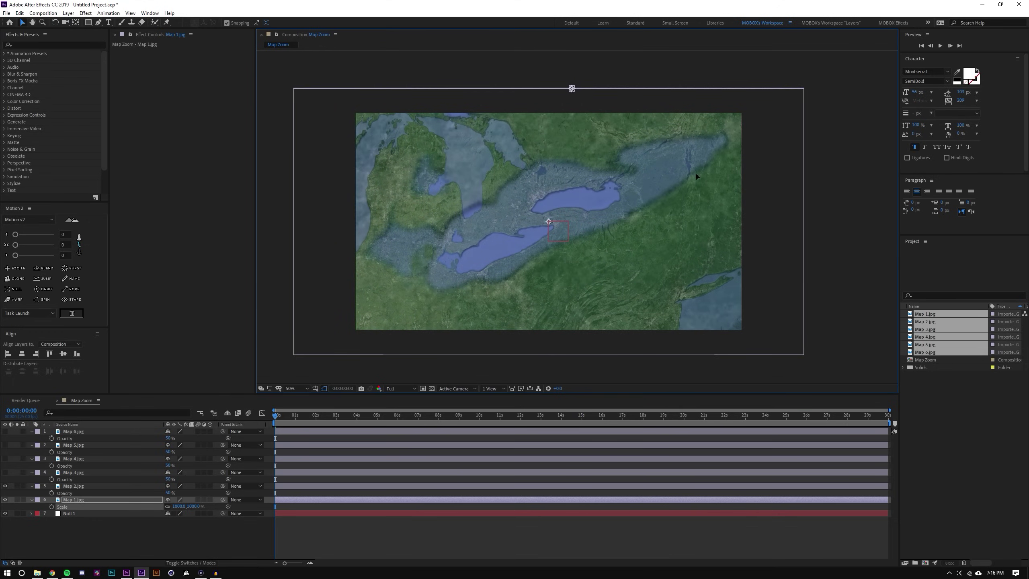
Enlarge the Map 2.jpg layer well beyond the frame and shift it over Map 1.jpg
{"action": "left_click", "coordinate": [91, 485]}
{"action": "key", "text": "s"}
{"action": "left_click_drag", "start_coordinate": [190, 492], "coordinate": [336, 448]}
{"action": "left_click_drag", "start_coordinate": [578, 255], "coordinate": [527, 271]}
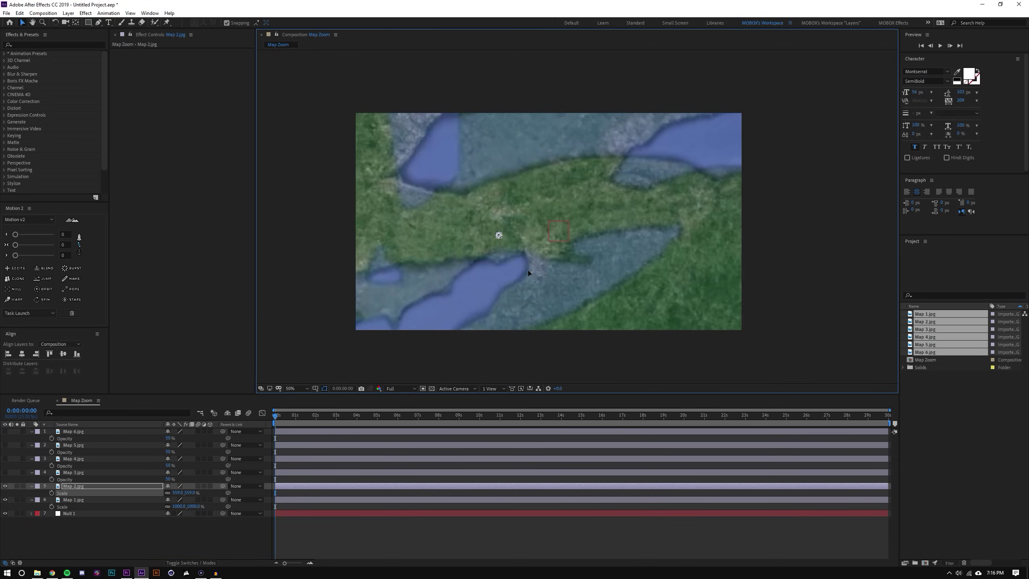
Move the anchor point of Map 2.jpg to the northeastern tip of Lake Erie, toggling the layer's visibility to identify its own shoreline
{"action": "left_click", "coordinate": [75, 22]}
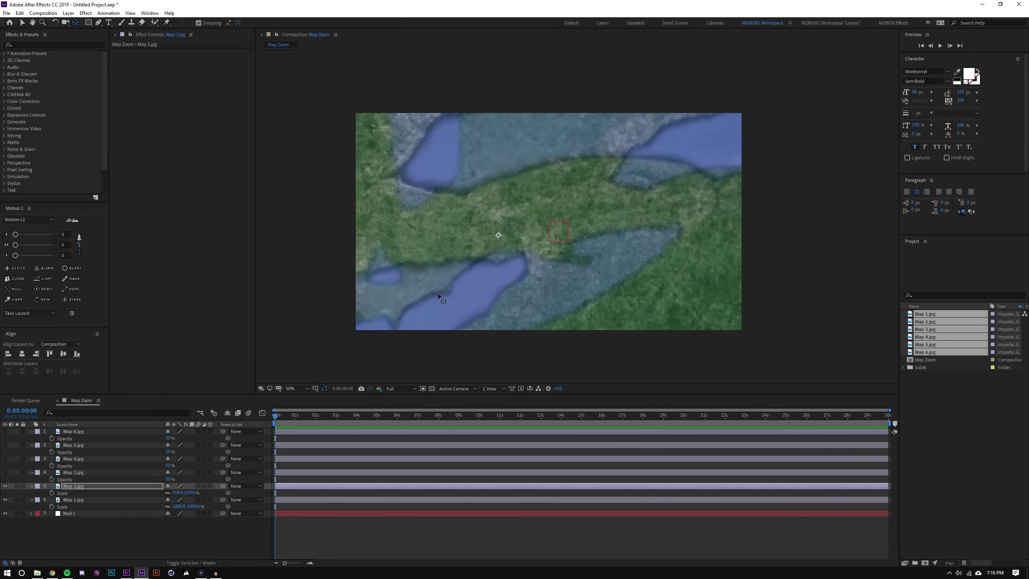
{"action": "left_click_drag", "start_coordinate": [502, 237], "coordinate": [646, 290]}
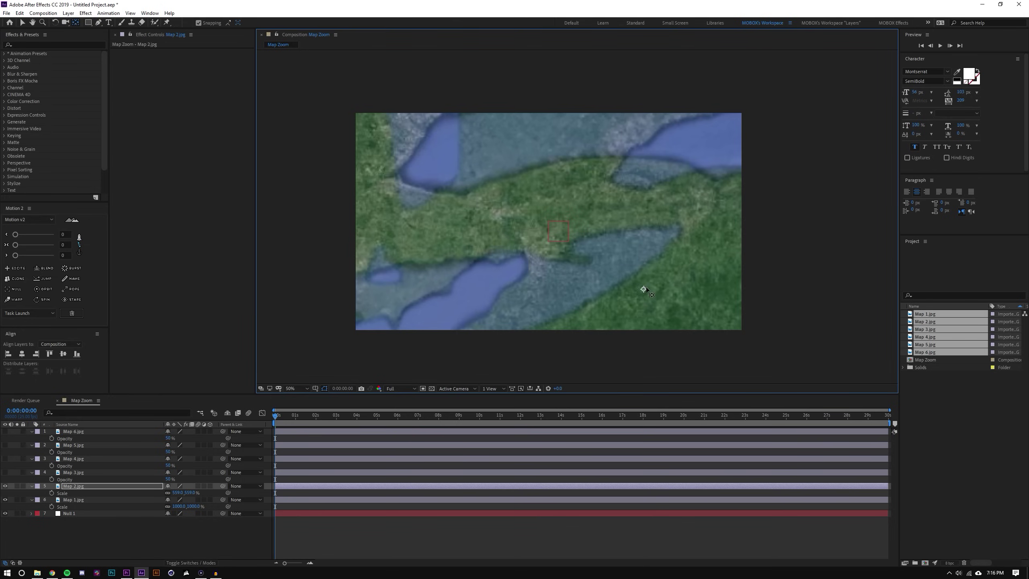
{"action": "left_click_drag", "start_coordinate": [680, 239], "coordinate": [541, 271]}
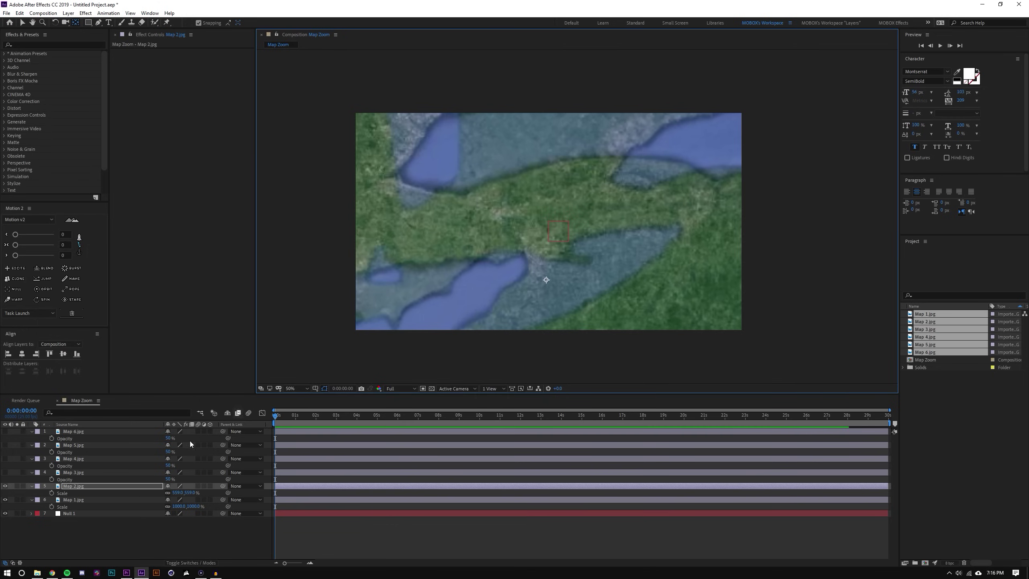
{"action": "left_click", "coordinate": [5, 485]}
{"action": "left_click", "coordinate": [5, 485]}
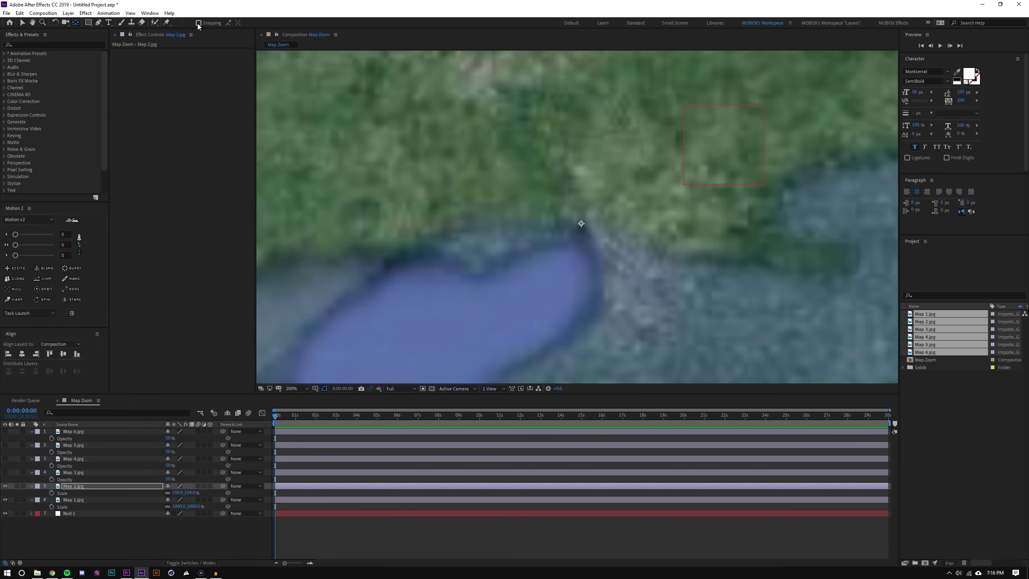
Move the Map 2.jpg layer so its northeastern tip of Lake Erie sits on the same tip in Map 1.jpg
{"action": "key", "text": "v"}
{"action": "key", "text": "comma"}
{"action": "key", "text": "comma"}
{"action": "left_click_drag", "start_coordinate": [599, 228], "coordinate": [489, 317]}
{"action": "key", "text": "period"}
{"action": "key", "text": "comma"}
{"action": "key", "text": "period"}
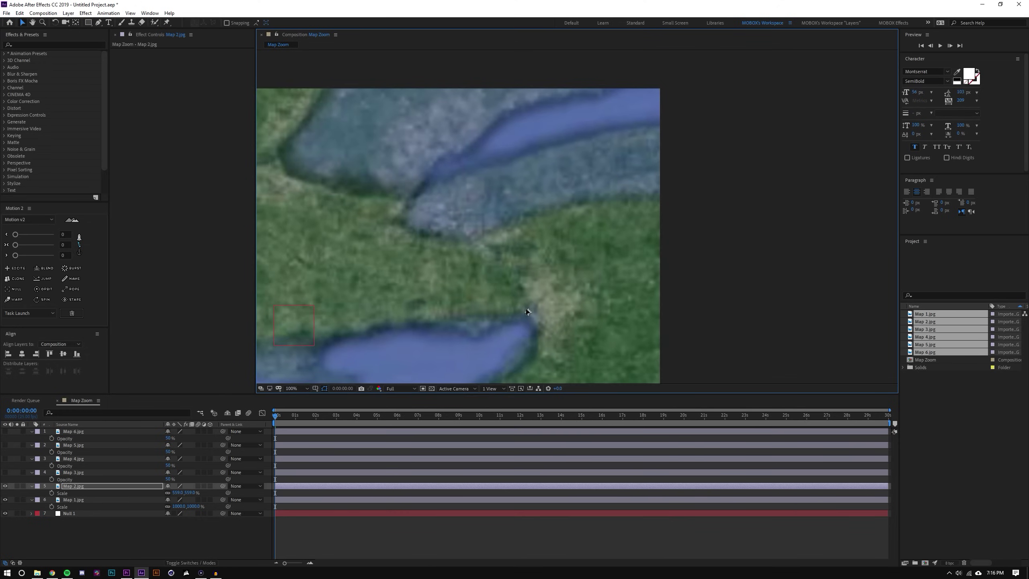
Scale Map 2.jpg down to about 305% so its lake outlines coincide with those of Map 1.jpg
{"action": "key", "text": "comma"}
{"action": "key", "text": "comma"}
{"action": "key", "text": "comma"}
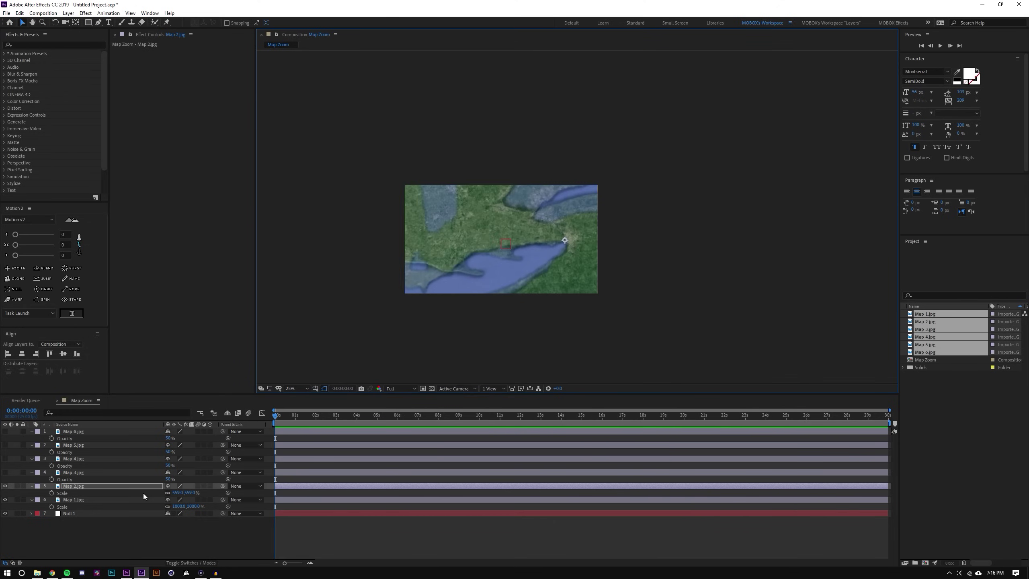
{"action": "left_click_drag", "start_coordinate": [189, 492], "coordinate": [142, 500]}
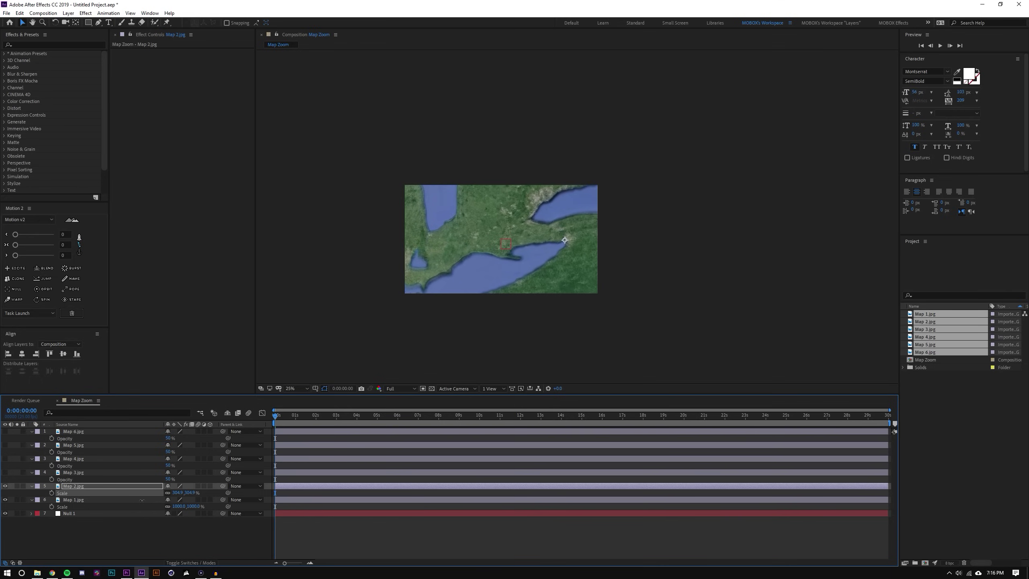
{"action": "scroll", "coordinate": [529, 214], "scroll_direction": "up", "scroll_amount": 2}
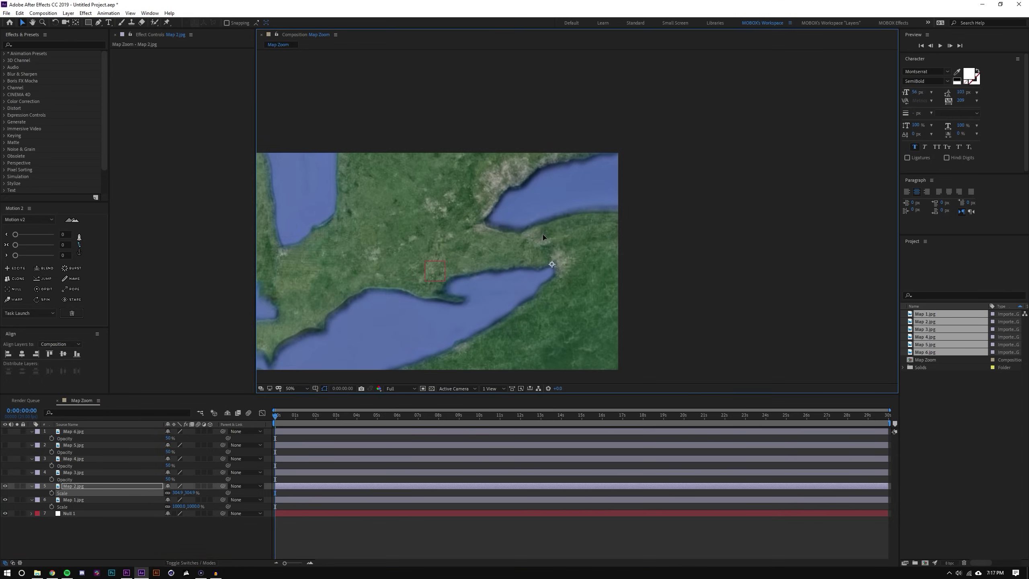
{"action": "left_click_drag", "start_coordinate": [534, 240], "coordinate": [582, 220]}
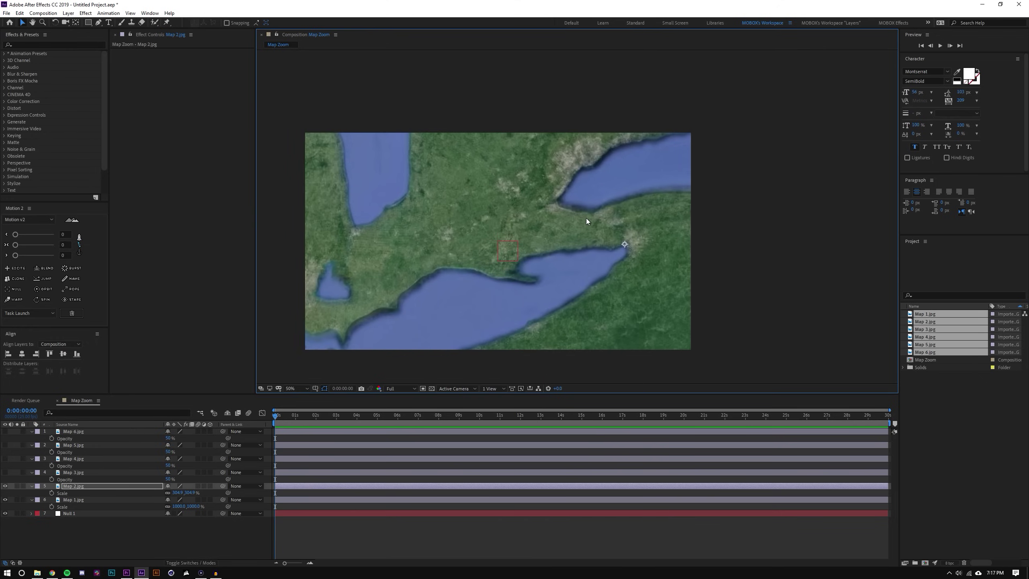
{"action": "left_click", "coordinate": [148, 536]}
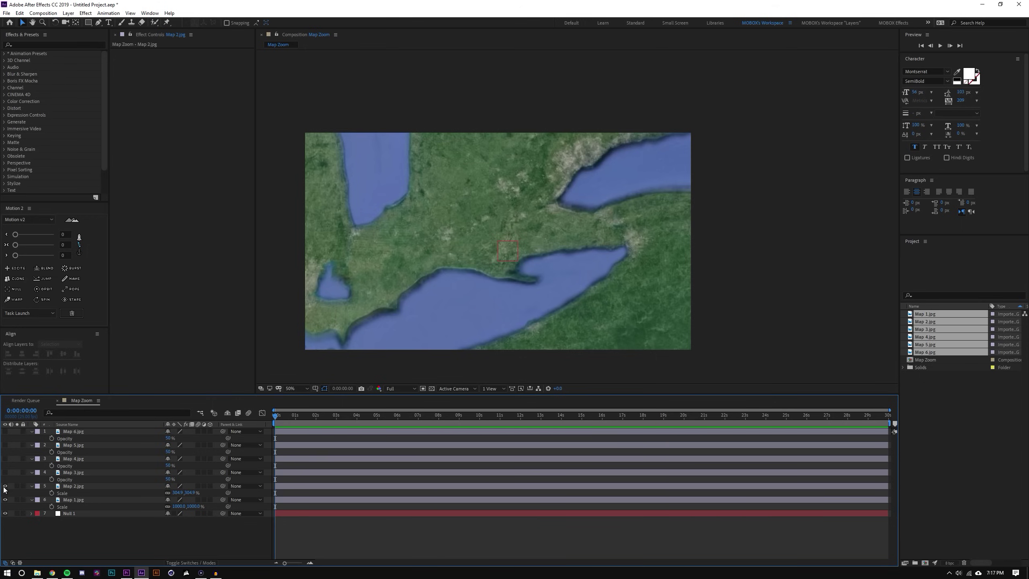
Set the Map 2.jpg layer's opacity back to 100%
{"action": "left_click", "coordinate": [88, 486]}
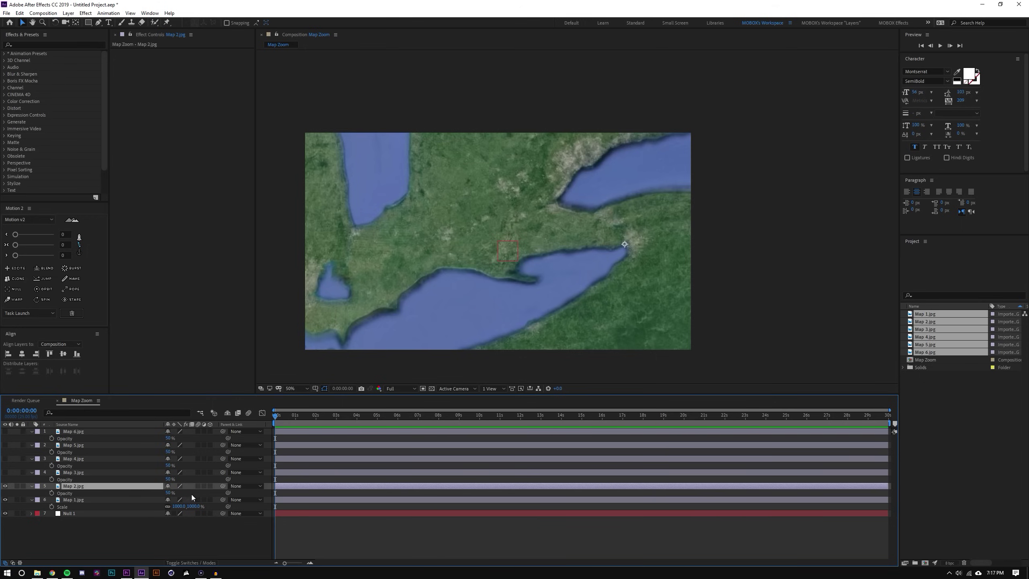
{"action": "left_click_drag", "start_coordinate": [168, 495], "coordinate": [229, 491]}
{"action": "left_click", "coordinate": [146, 526]}
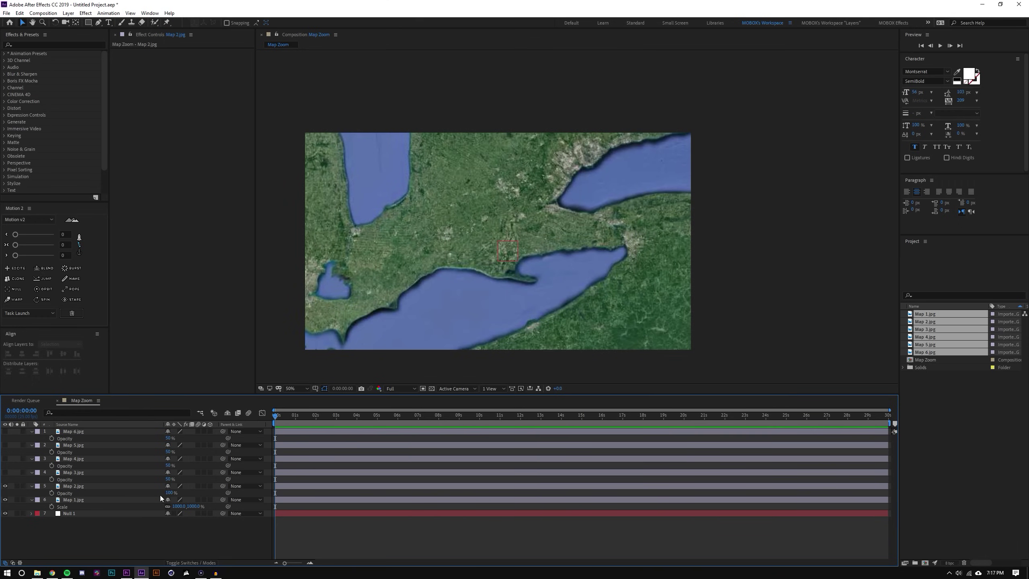
Parent the Map 2.jpg layer to Map 1.jpg and select Map 1.jpg
{"action": "left_click", "coordinate": [64, 487]}
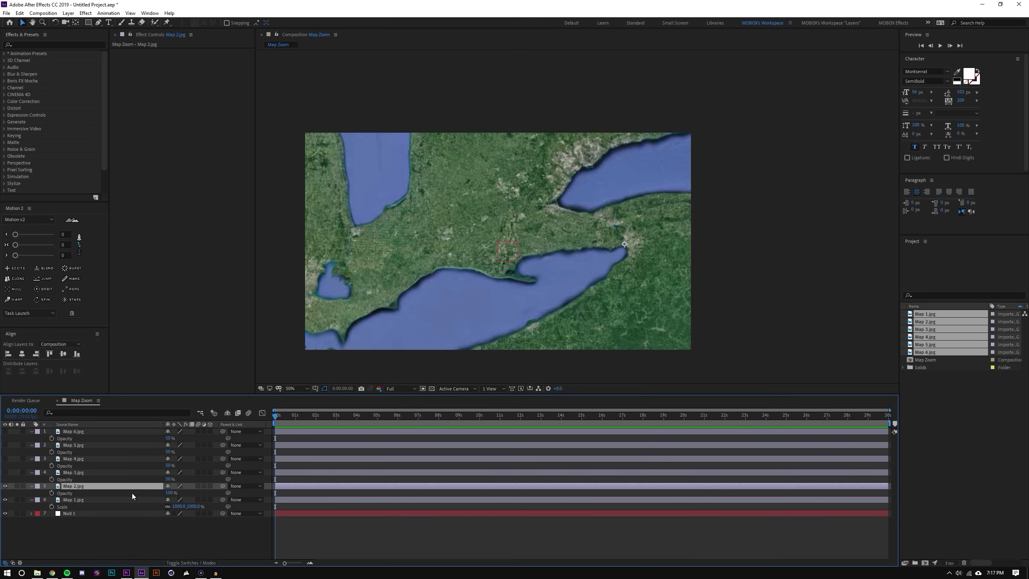
{"action": "left_click_drag", "start_coordinate": [221, 486], "coordinate": [86, 501]}
{"action": "left_click", "coordinate": [101, 499]}
Scale the parent layer Map 1.jpg down to 135% and reposition it so the map fills the composition frame
{"action": "left_click_drag", "start_coordinate": [190, 506], "coordinate": [0, 526]}
{"action": "left_click_drag", "start_coordinate": [191, 507], "coordinate": [86, 502]}
{"action": "mouse_move", "coordinate": [493, 193]}
{"action": "left_mouse_down"}
{"action": "mouse_move", "coordinate": [504, 240]}
{"action": "mouse_move", "coordinate": [510, 194]}
{"action": "left_mouse_up"}
{"action": "key", "text": "ctrl+z"}
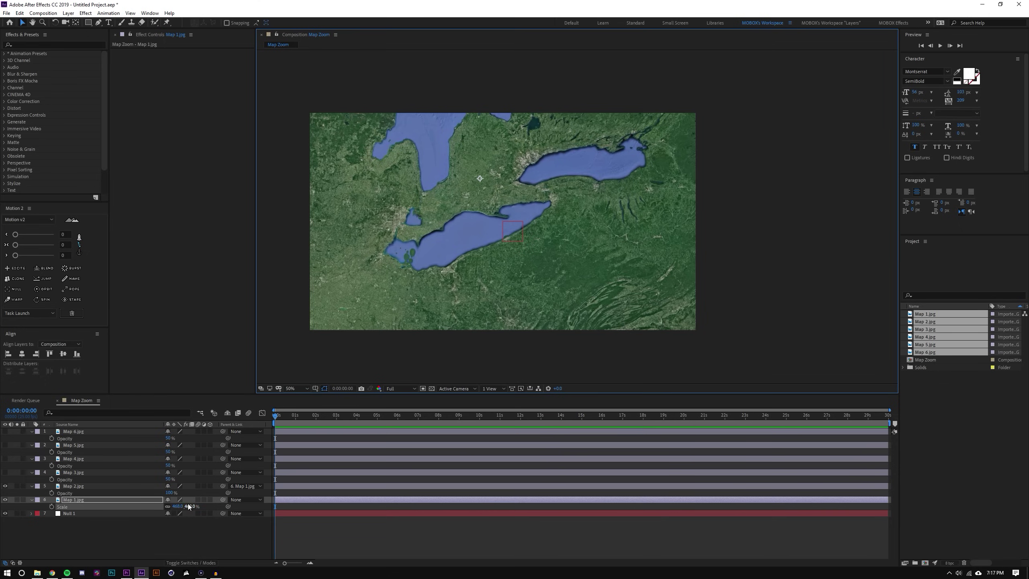
{"action": "left_click_drag", "start_coordinate": [188, 506], "coordinate": [415, 246]}
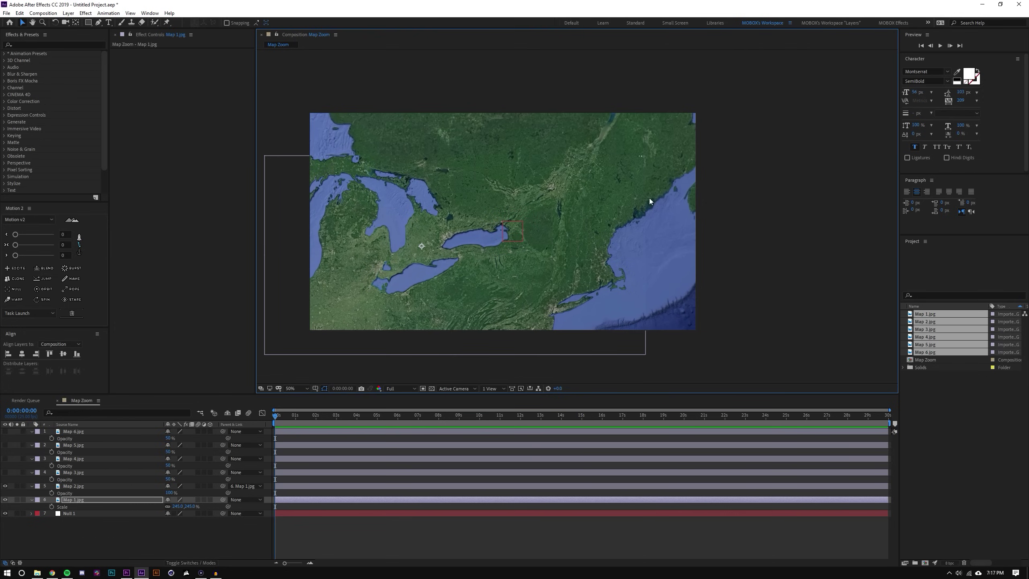
{"action": "left_click_drag", "start_coordinate": [613, 226], "coordinate": [664, 177]}
{"action": "left_click_drag", "start_coordinate": [580, 201], "coordinate": [566, 242]}
{"action": "left_click_drag", "start_coordinate": [183, 507], "coordinate": [138, 507]}
{"action": "left_click_drag", "start_coordinate": [496, 267], "coordinate": [554, 247]}
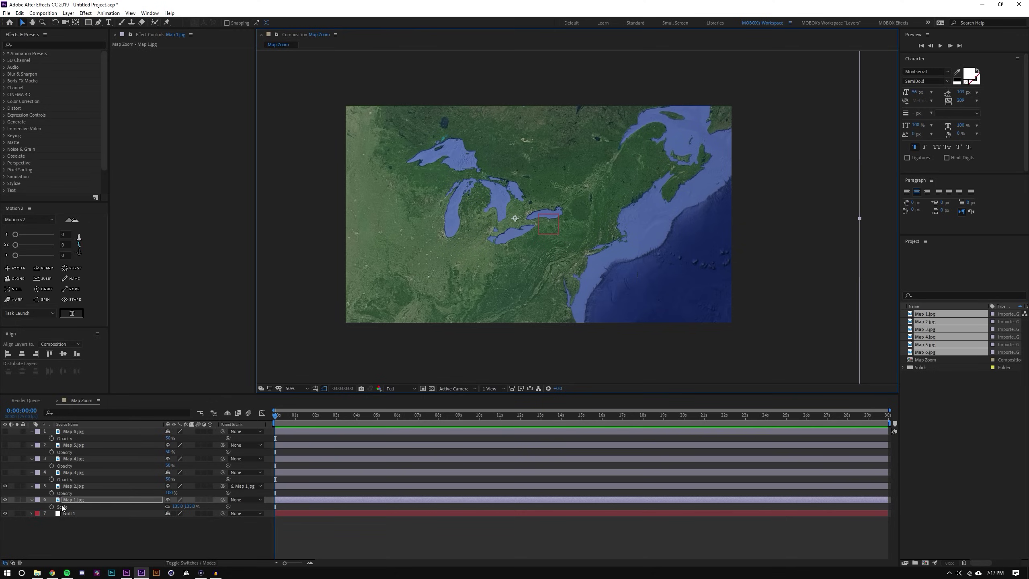
Hide Map 1.jpg and draw a wide ellipse mask over most of the Map 2.jpg layer, centered on the image
{"action": "left_click", "coordinate": [5, 499]}
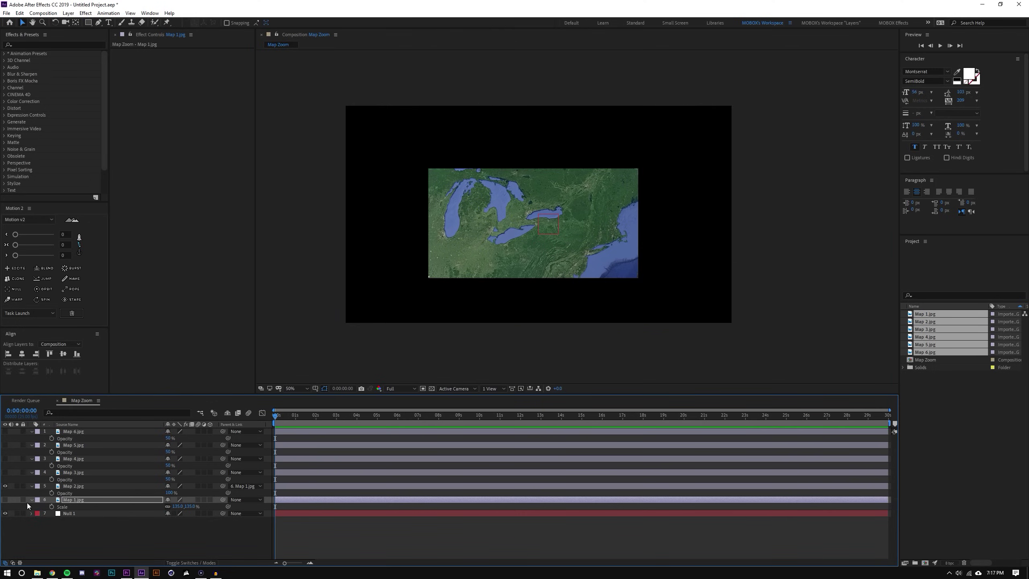
{"action": "left_click", "coordinate": [88, 23]}
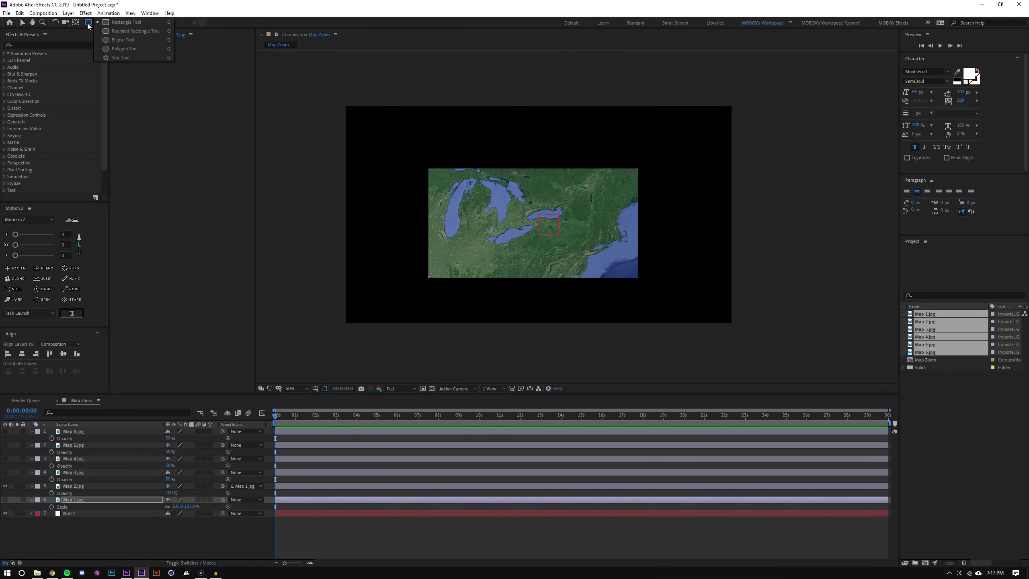
{"action": "left_click", "coordinate": [122, 40]}
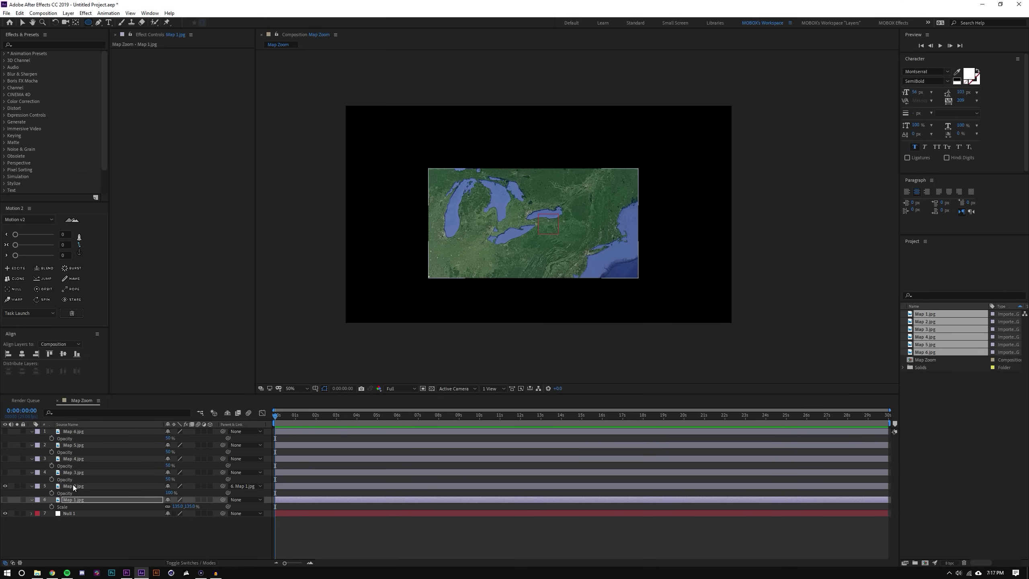
{"action": "left_click", "coordinate": [73, 486]}
{"action": "left_click_drag", "start_coordinate": [444, 178], "coordinate": [638, 274]}
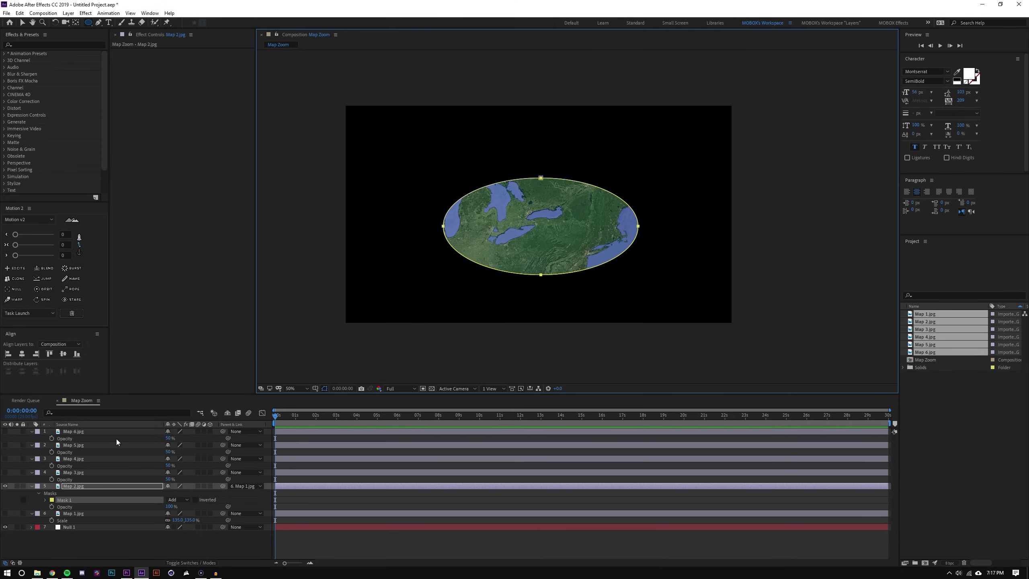
Feather the ellipse mask on Map 2.jpg to soften its edges, and show the Map 1.jpg layer again
{"action": "left_click", "coordinate": [45, 499]}
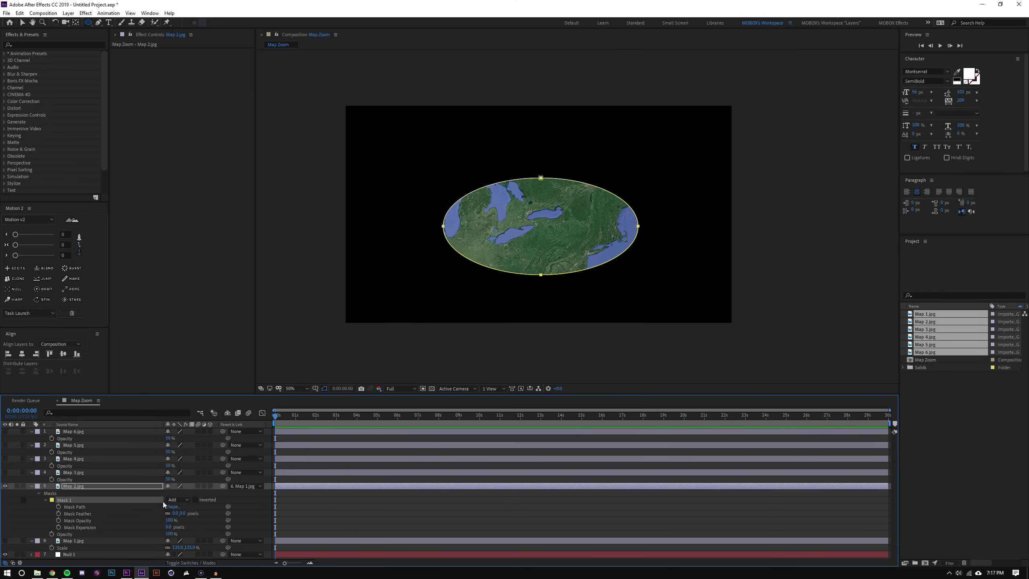
{"action": "left_click_drag", "start_coordinate": [178, 513], "coordinate": [258, 505]}
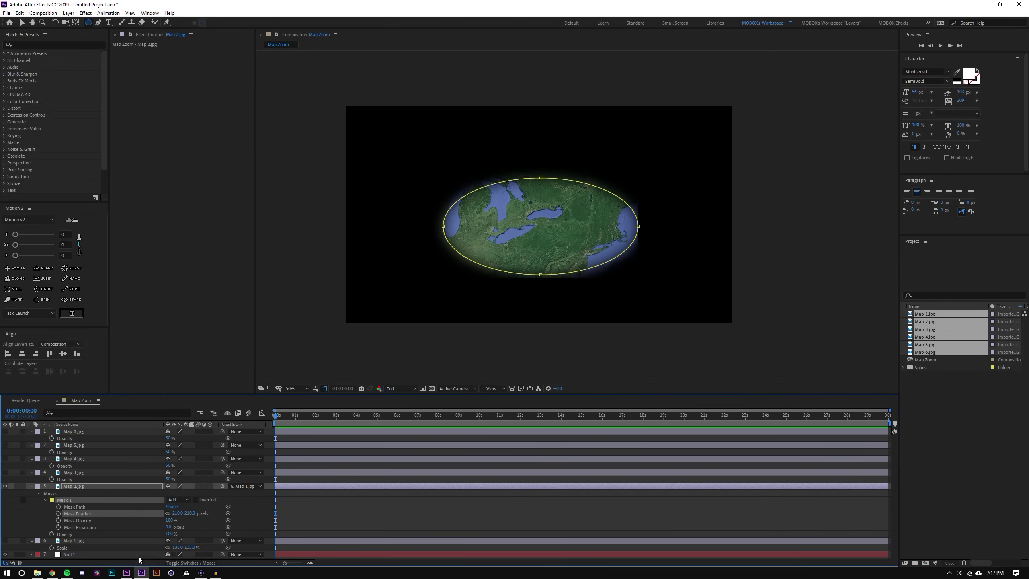
{"action": "left_click", "coordinate": [291, 520]}
{"action": "left_click", "coordinate": [32, 486]}
{"action": "left_click", "coordinate": [5, 492]}
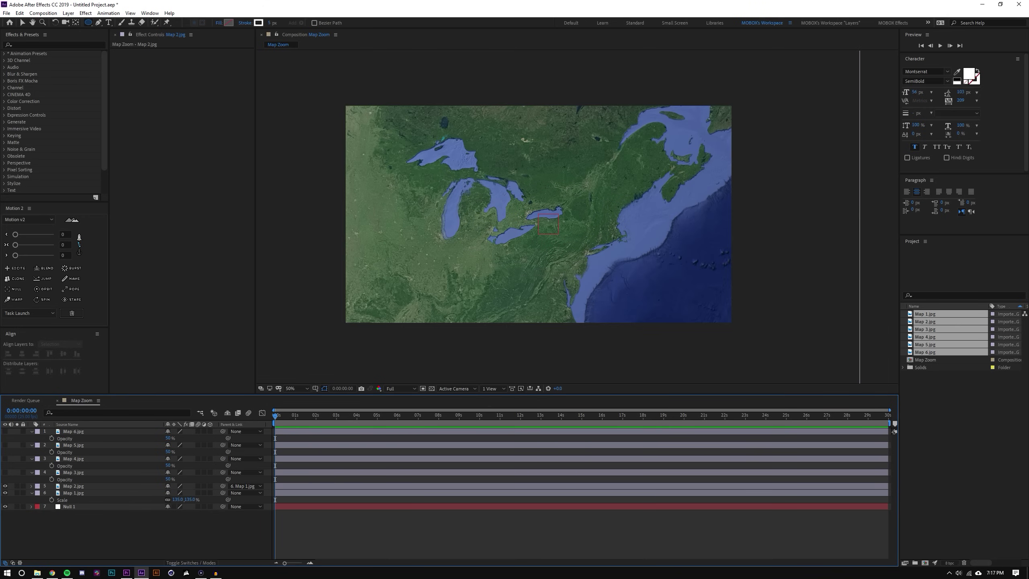
{"action": "scroll", "coordinate": [430, 226], "scroll_direction": "up", "scroll_amount": 1}
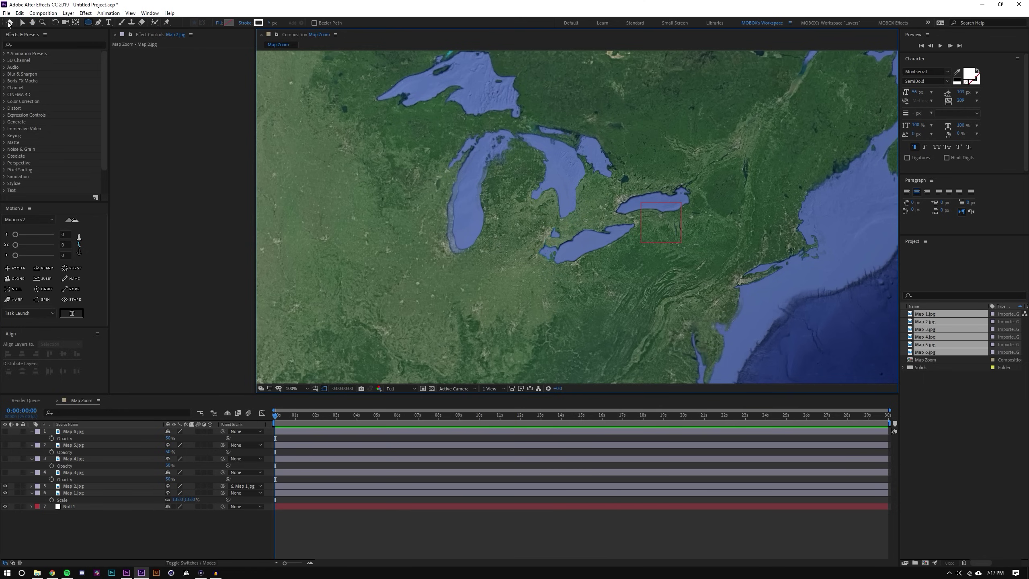
Nudge Map 2.jpg and increase its scale slightly so its lakes and coastline line up with Map 1.jpg
{"action": "left_click", "coordinate": [22, 23]}
{"action": "left_click", "coordinate": [73, 486]}
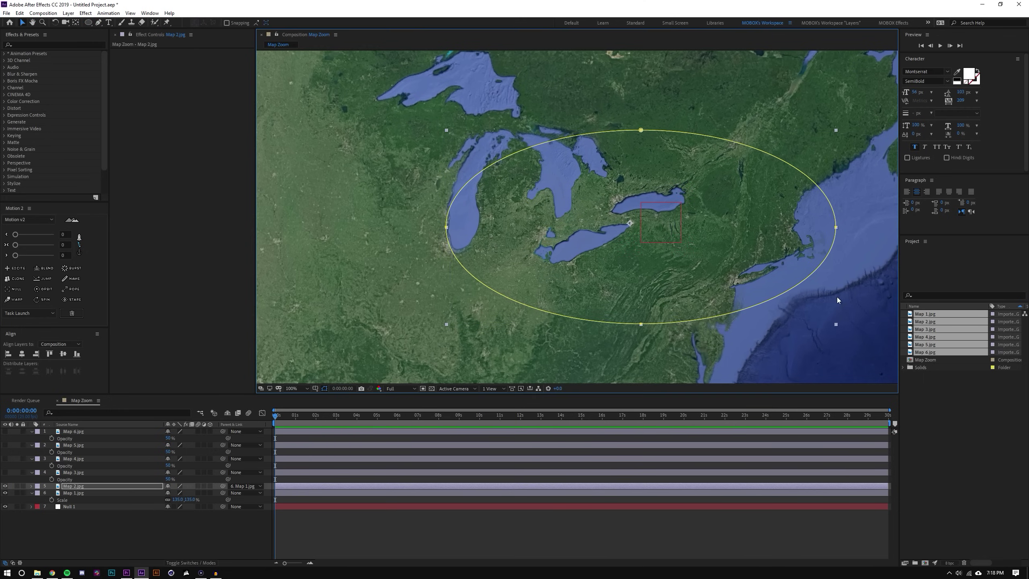
{"action": "left_click_drag", "start_coordinate": [723, 298], "coordinate": [725, 300]}
{"action": "left_click", "coordinate": [73, 493]}
{"action": "key", "text": "s"}
{"action": "left_click", "coordinate": [592, 214]}
{"action": "key", "text": "s"}
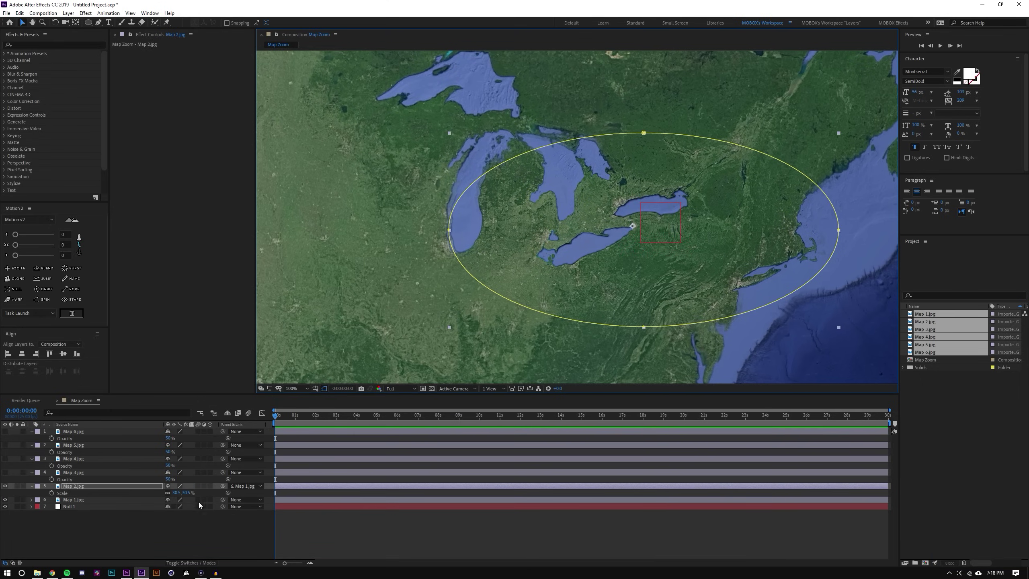
{"action": "left_click_drag", "start_coordinate": [176, 493], "coordinate": [178, 492]}
{"action": "left_click", "coordinate": [399, 519]}
{"action": "key", "text": "comma"}
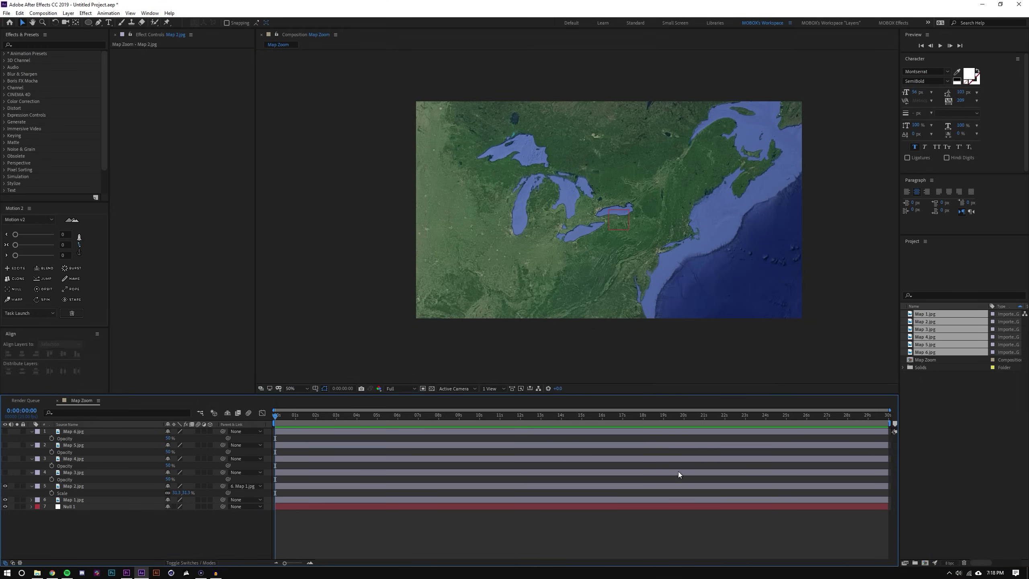
Reshape the ellipse mask on Map 2.jpg by pulling its upper and left points inward, closer to the lakes
{"action": "scroll", "coordinate": [597, 244], "scroll_direction": "up", "scroll_amount": 2}
{"action": "left_click_drag", "start_coordinate": [648, 127], "coordinate": [663, 192]}
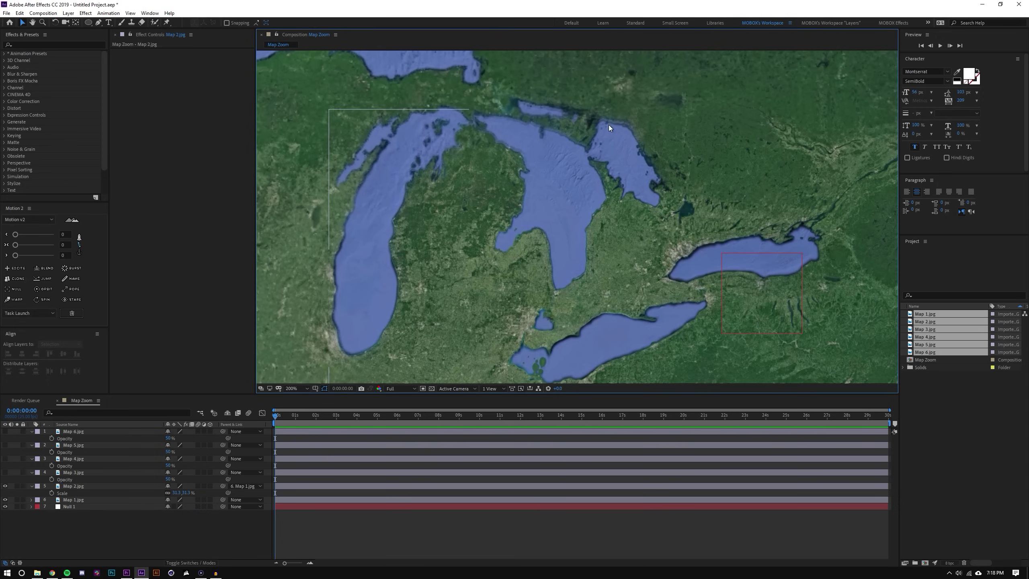
{"action": "key", "text": "comma"}
{"action": "left_click", "coordinate": [549, 176]}
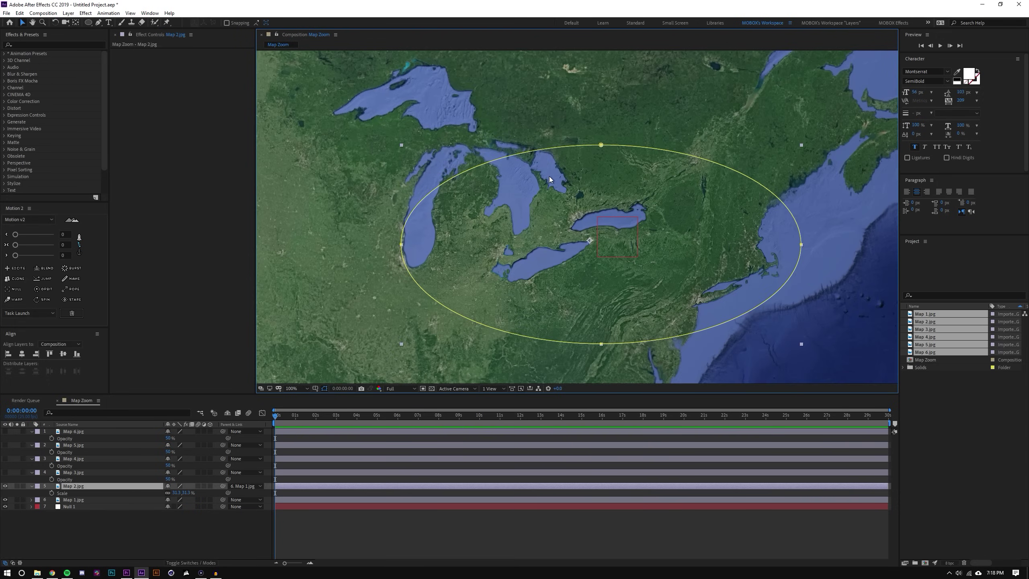
{"action": "left_click_drag", "start_coordinate": [602, 146], "coordinate": [602, 175]}
{"action": "left_click_drag", "start_coordinate": [403, 245], "coordinate": [447, 247]}
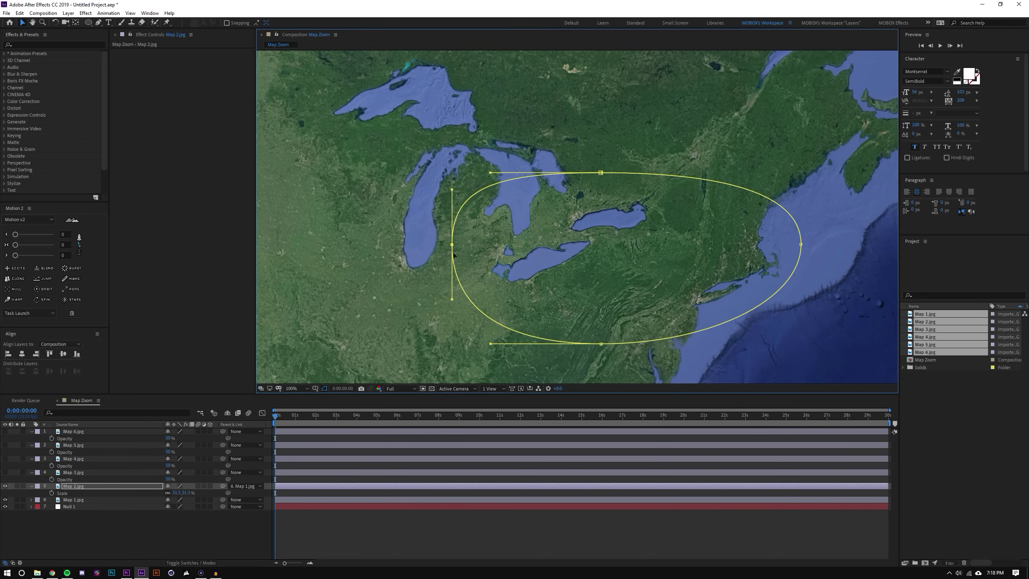
Move the anchor point of Map 1.jpg to the strip of land between the two lakes where Niagara Falls lies
{"action": "scroll", "coordinate": [584, 253], "scroll_direction": "up", "scroll_amount": 2}
{"action": "left_click", "coordinate": [5, 486]}
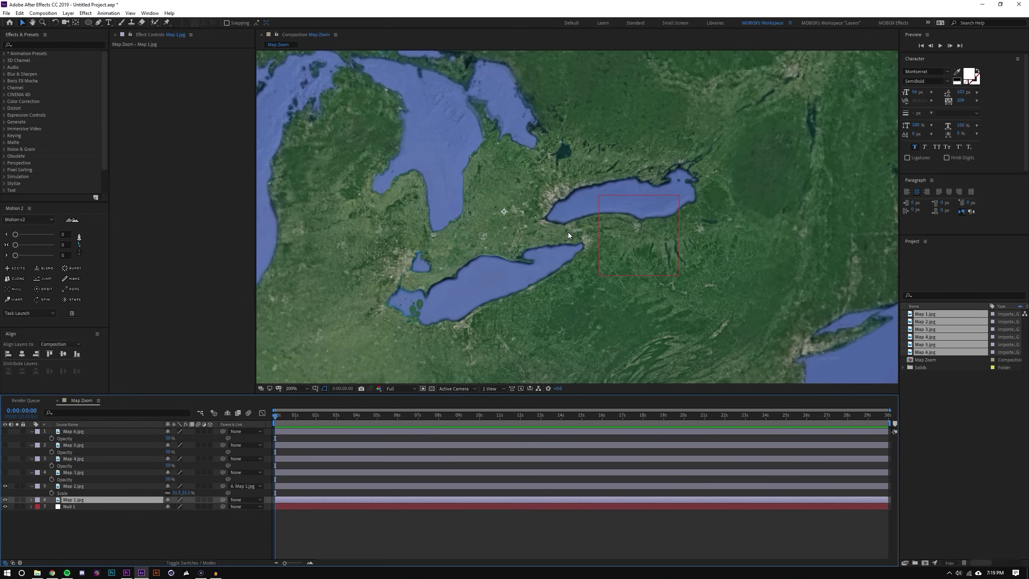
{"action": "key", "text": "y"}
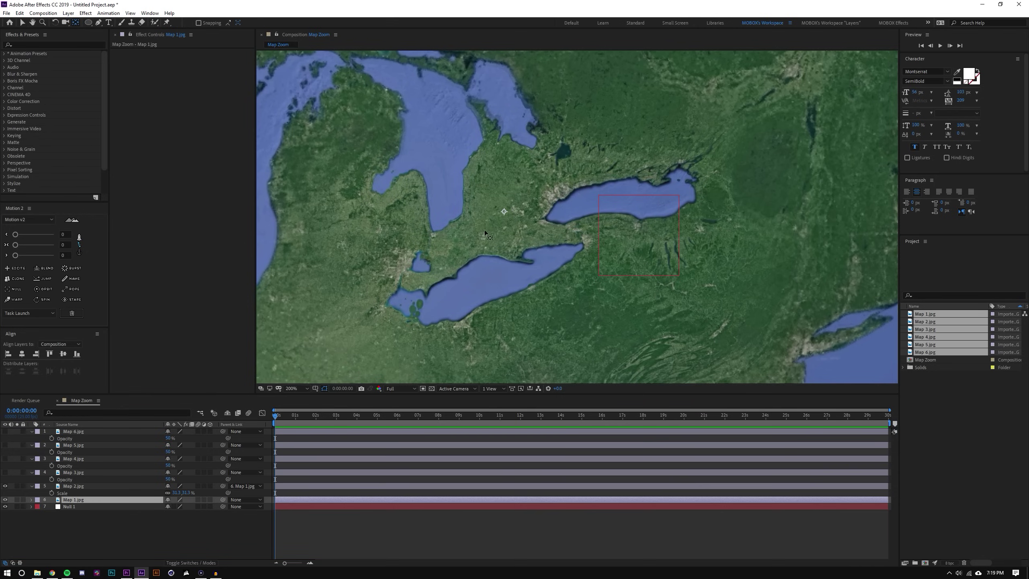
{"action": "left_click_drag", "start_coordinate": [503, 212], "coordinate": [578, 232]}
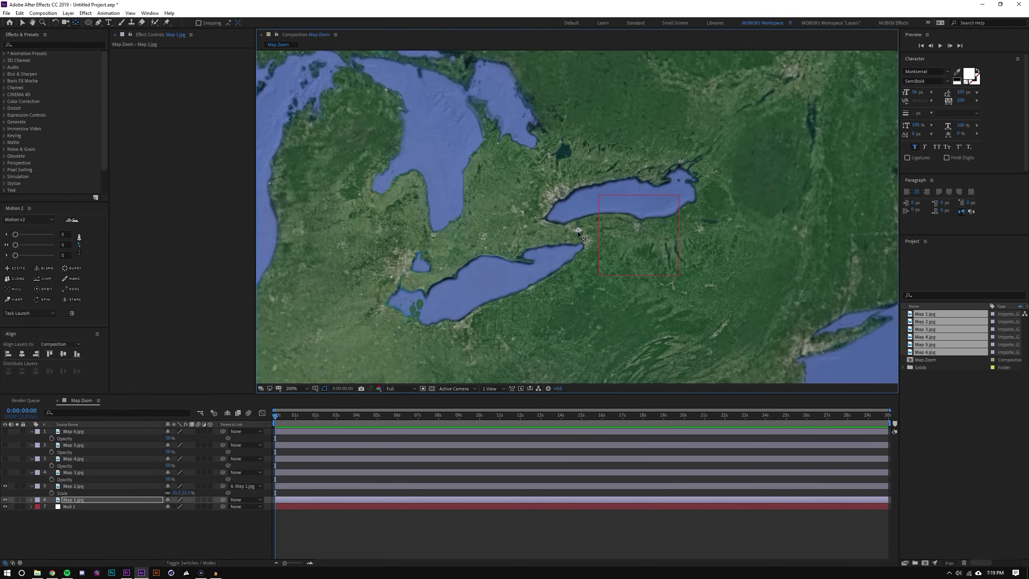
{"action": "left_click", "coordinate": [23, 23]}
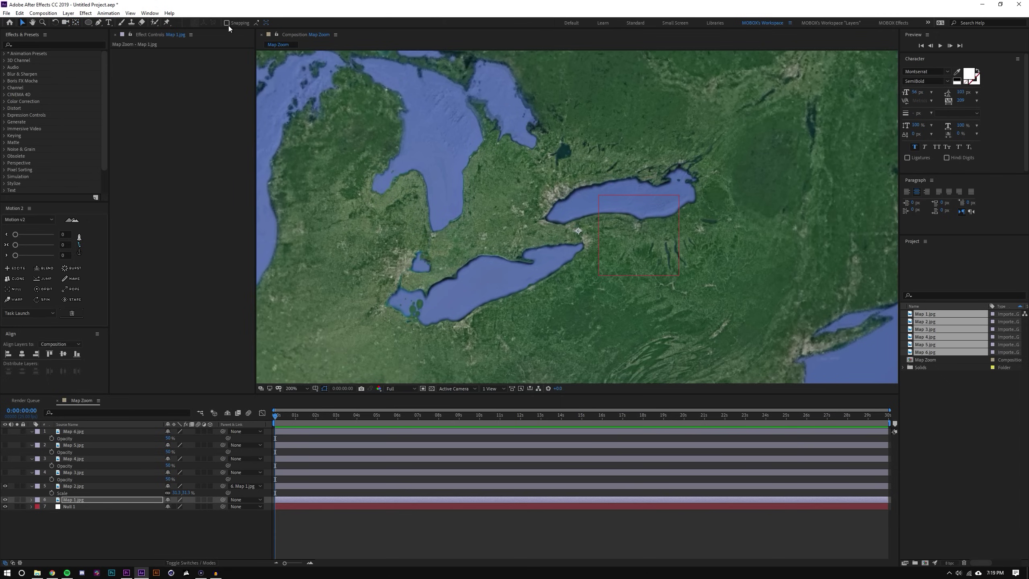
Scale Map 1.jpg up to about 1690% and toggle Map 2.jpg's visibility to compare the two layers
{"action": "scroll", "coordinate": [580, 235], "scroll_direction": "down", "scroll_amount": 4}
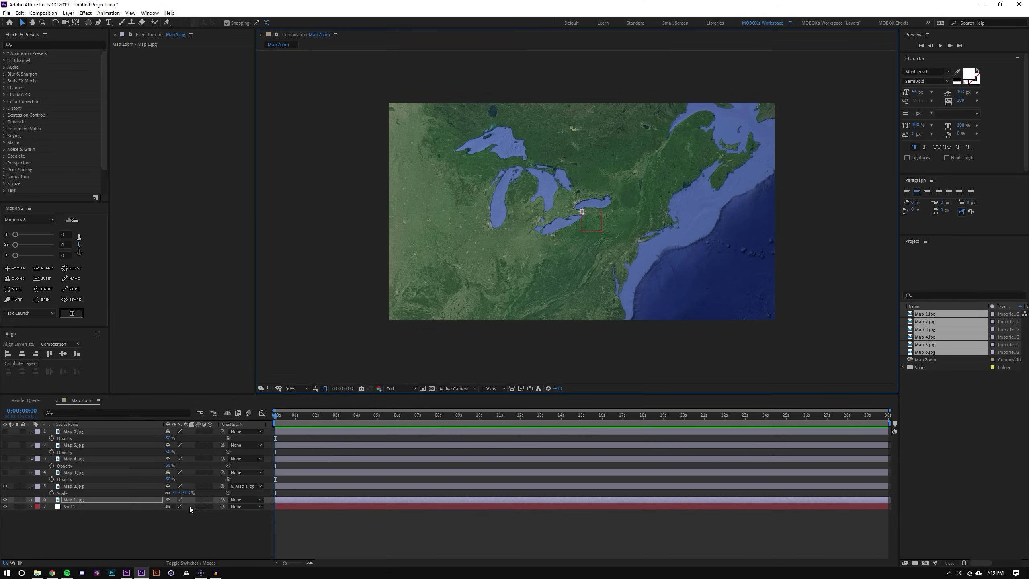
{"action": "key", "text": "s"}
{"action": "left_click_drag", "start_coordinate": [188, 506], "coordinate": [136, 507]}
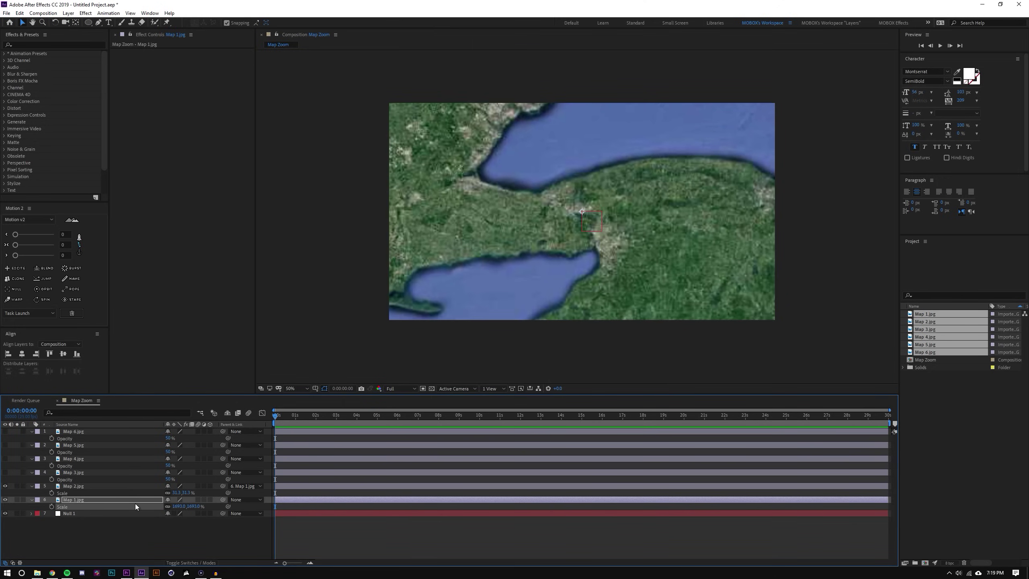
{"action": "left_click", "coordinate": [5, 486]}
{"action": "left_click", "coordinate": [5, 486]}
Show Map 3.jpg, set its anchor point on the spit of the lower lake and align that landmark with the map beneath
{"action": "left_click", "coordinate": [72, 473]}
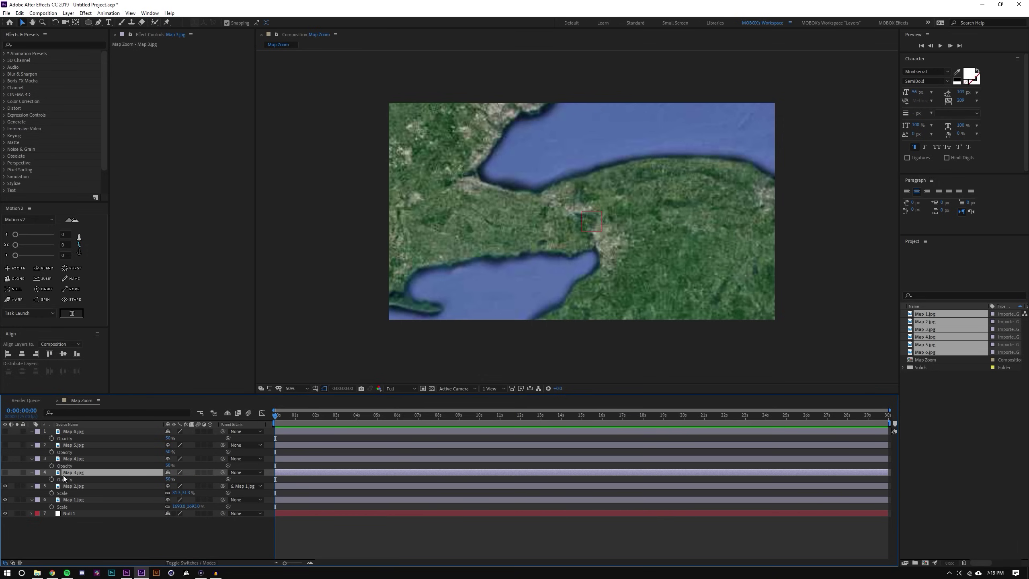
{"action": "left_click", "coordinate": [4, 473]}
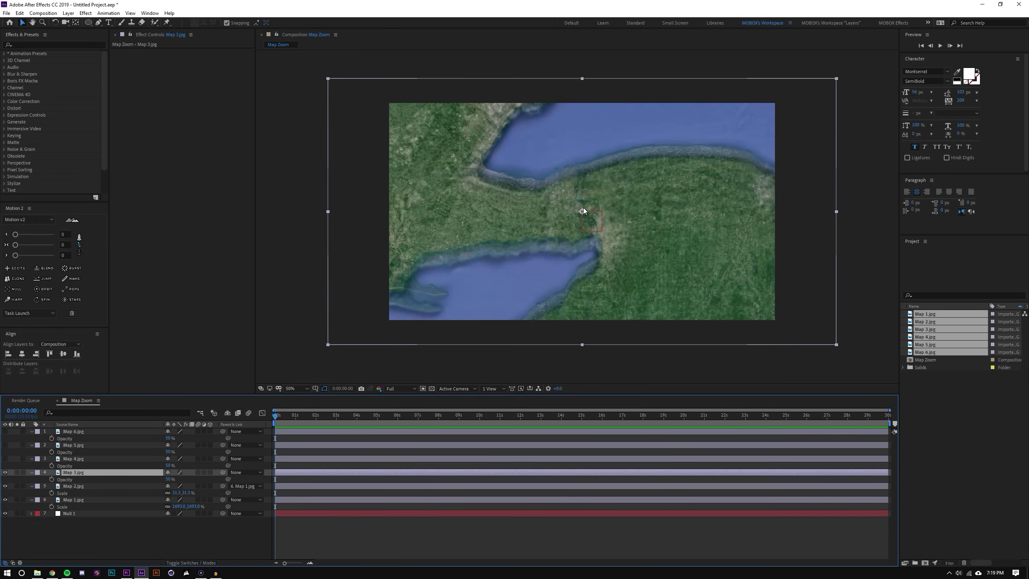
{"action": "left_click_drag", "start_coordinate": [583, 209], "coordinate": [625, 212]}
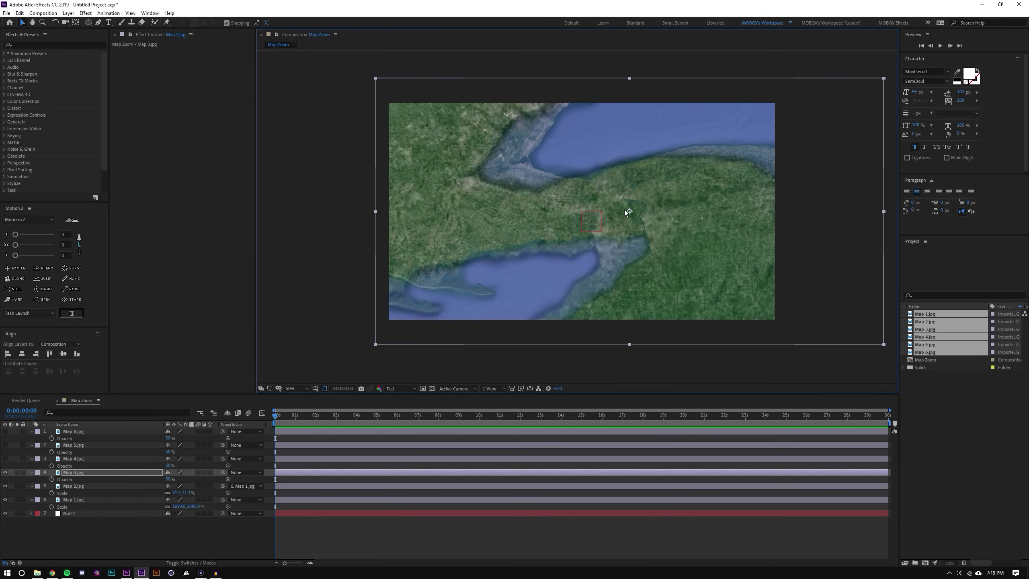
{"action": "left_click", "coordinate": [78, 23]}
{"action": "left_click_drag", "start_coordinate": [629, 211], "coordinate": [495, 292]}
{"action": "left_click", "coordinate": [25, 21]}
{"action": "left_click_drag", "start_coordinate": [493, 293], "coordinate": [441, 311]}
Scale Map 3.jpg up slightly so its shorelines match the map beneath
{"action": "key", "text": "s"}
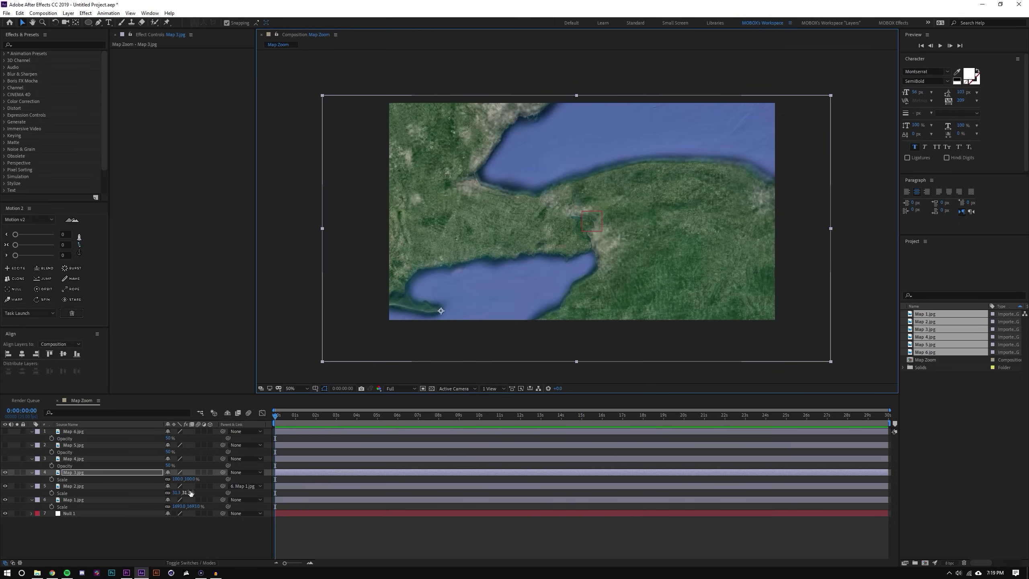
{"action": "left_click_drag", "start_coordinate": [185, 481], "coordinate": [194, 472]}
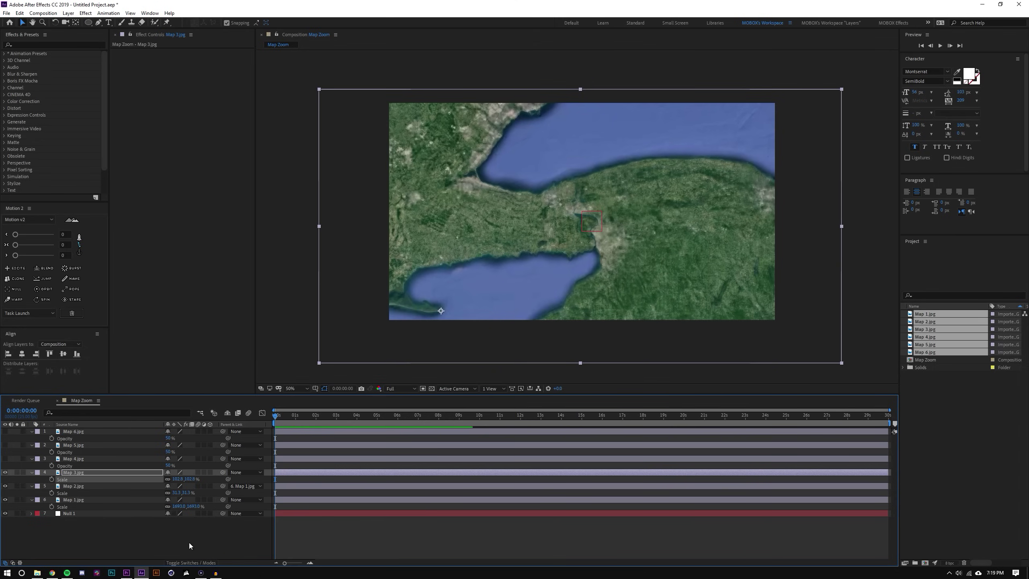
{"action": "left_click", "coordinate": [183, 530]}
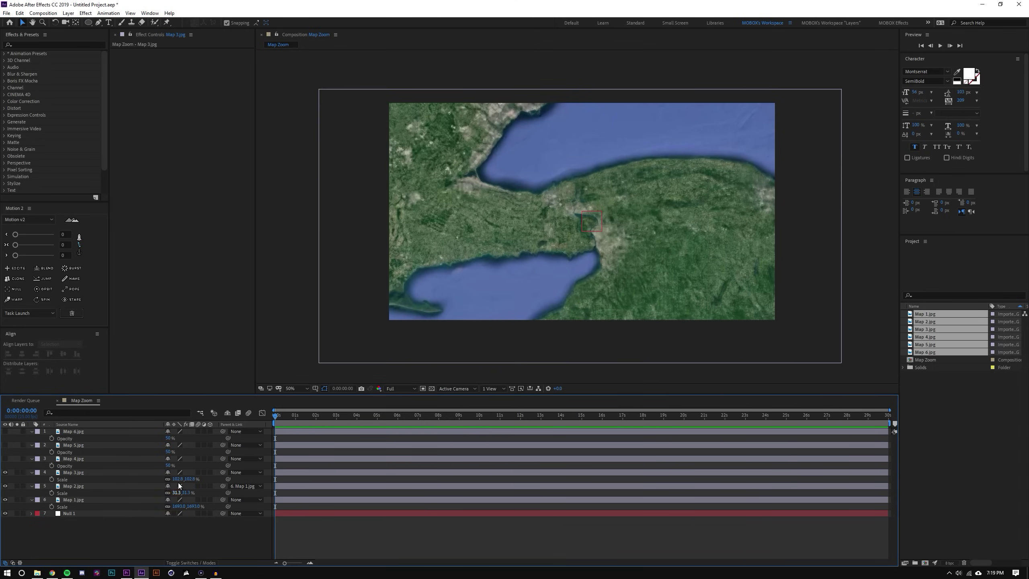
Set the opacity of Map 3.jpg to 100% and parent the layer to Map 1.jpg
{"action": "left_click", "coordinate": [106, 471]}
{"action": "key", "text": "t"}
{"action": "left_click_drag", "start_coordinate": [359, 491], "coordinate": [429, 497]}
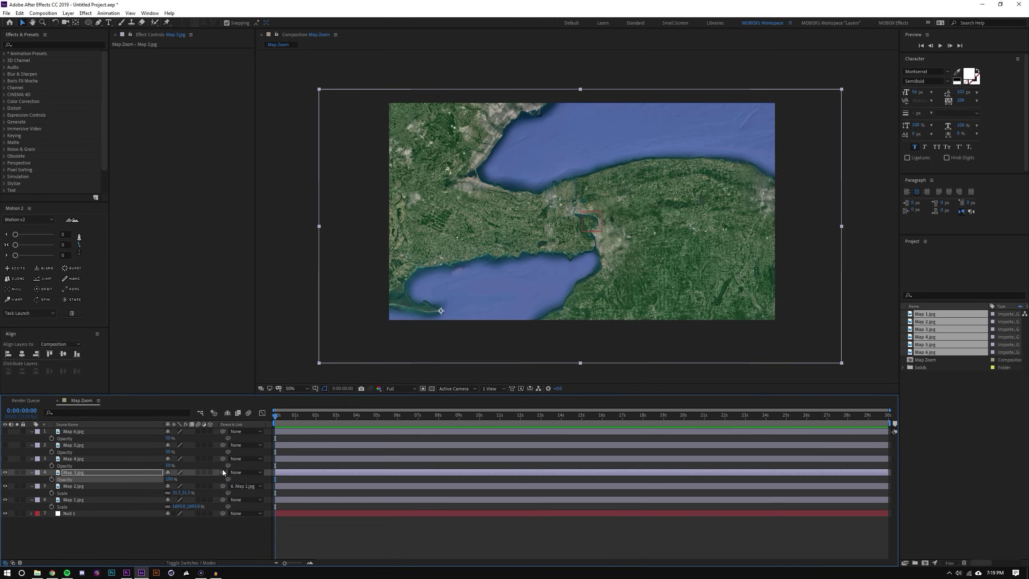
{"action": "left_click_drag", "start_coordinate": [223, 473], "coordinate": [90, 500]}
Scale Map 1.jpg down to about 740% and draw a wide ellipse mask on Map 3.jpg
{"action": "left_click", "coordinate": [97, 498]}
{"action": "key", "text": "s"}
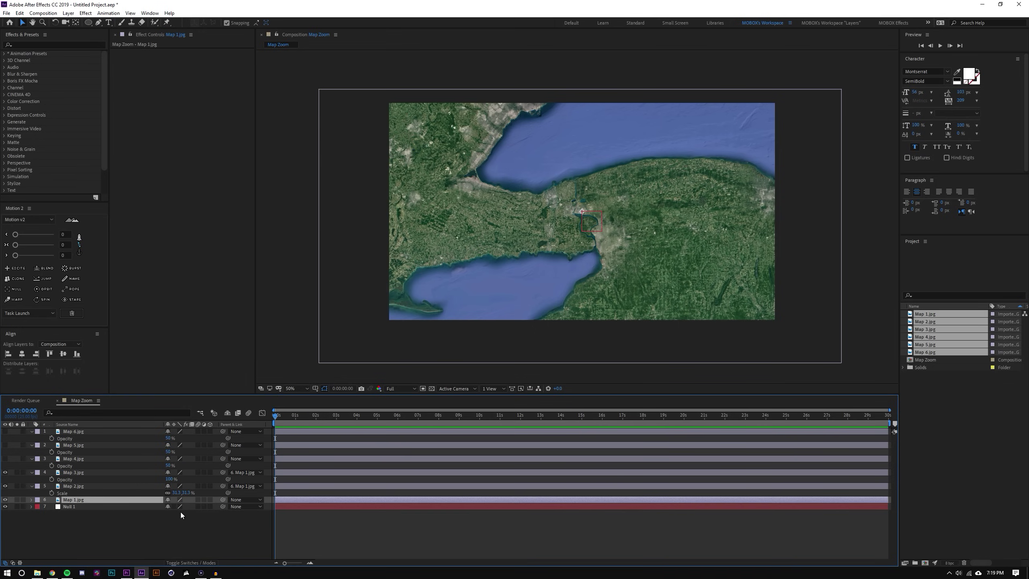
{"action": "key", "text": "s"}
{"action": "left_click_drag", "start_coordinate": [178, 506], "coordinate": [5, 493]}
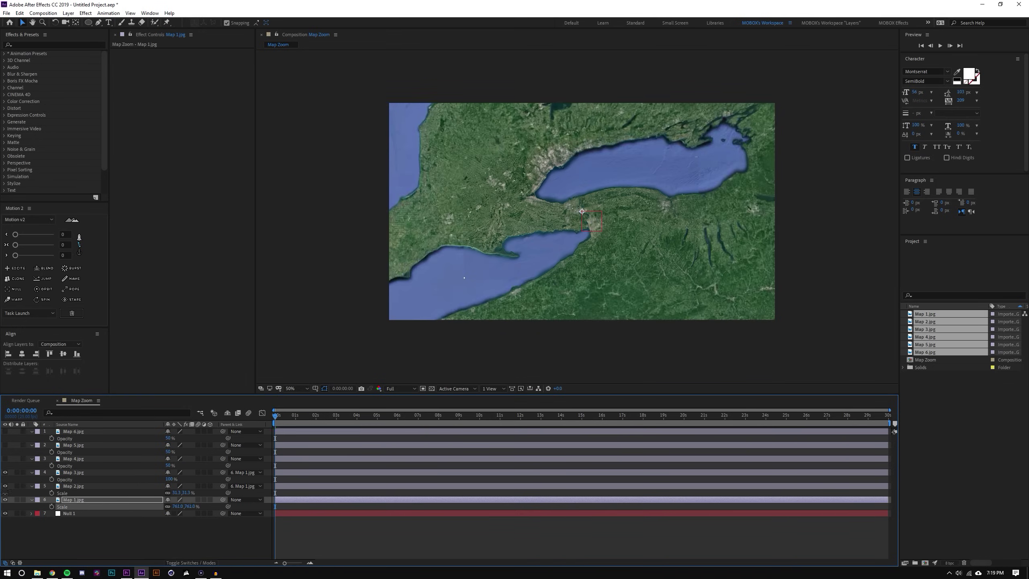
{"action": "left_click", "coordinate": [73, 472]}
{"action": "key", "text": "q"}
{"action": "left_click_drag", "start_coordinate": [473, 165], "coordinate": [684, 272]}
Scale Map 1.jpg up to about 7900%, set its anchor point on the falls and move the falls to the composition's center
{"action": "left_click_drag", "start_coordinate": [174, 500], "coordinate": [469, 493]}
{"action": "left_click", "coordinate": [32, 472]}
{"action": "left_click", "coordinate": [73, 486]}
{"action": "key", "text": "y"}
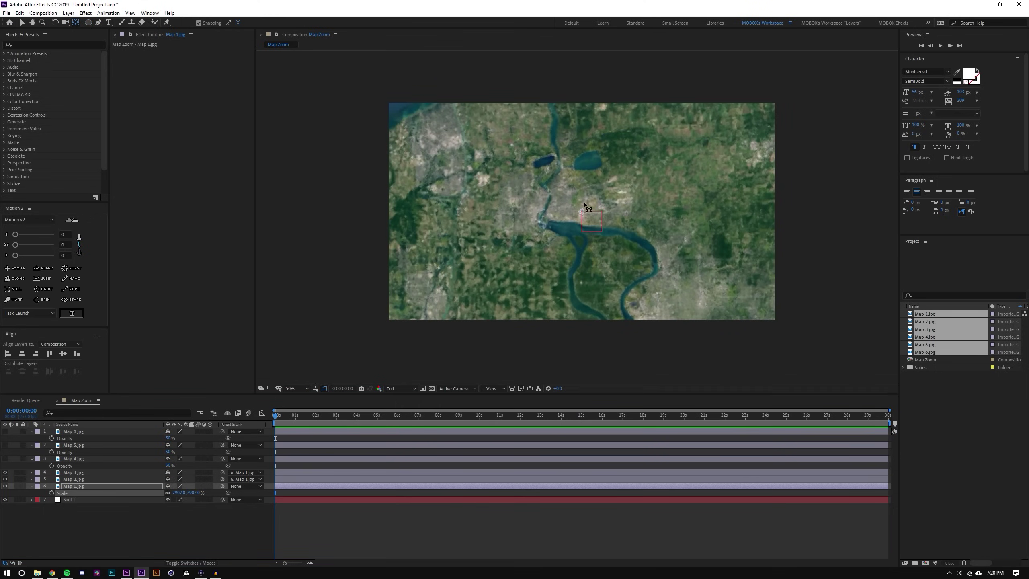
{"action": "key", "text": "v"}
{"action": "left_click_drag", "start_coordinate": [584, 204], "coordinate": [619, 196]}
Show Map 4.jpg and align its river with the map beneath, placing its anchor point near the tip of the small river island
{"action": "left_click", "coordinate": [73, 459]}
{"action": "scroll", "coordinate": [576, 206], "scroll_direction": "up", "scroll_amount": 1}
{"action": "scroll", "coordinate": [718, 245], "scroll_direction": "up", "scroll_amount": 1}
{"action": "left_click", "coordinate": [5, 459]}
{"action": "left_click", "coordinate": [32, 459]}
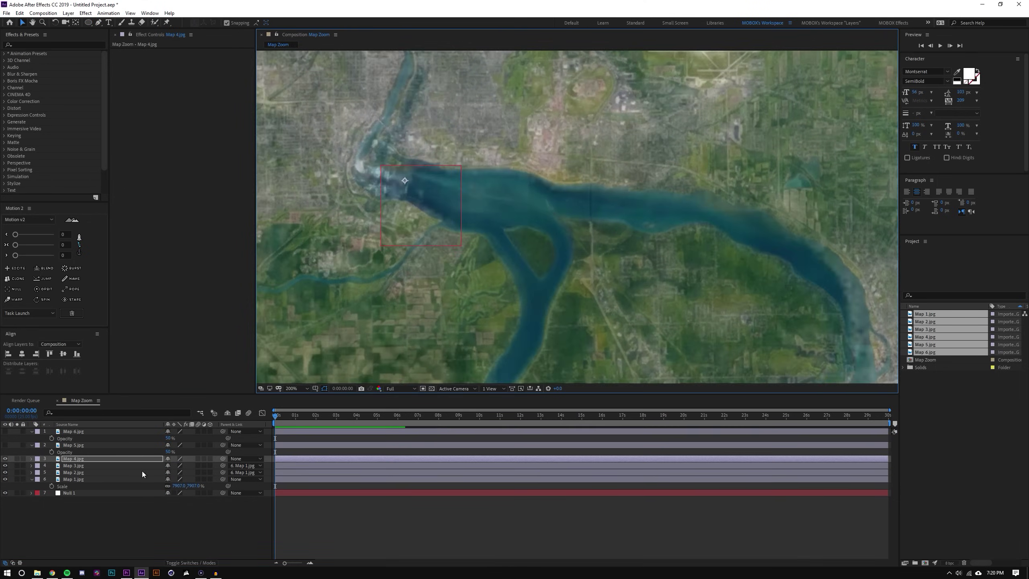
{"action": "key", "text": "s"}
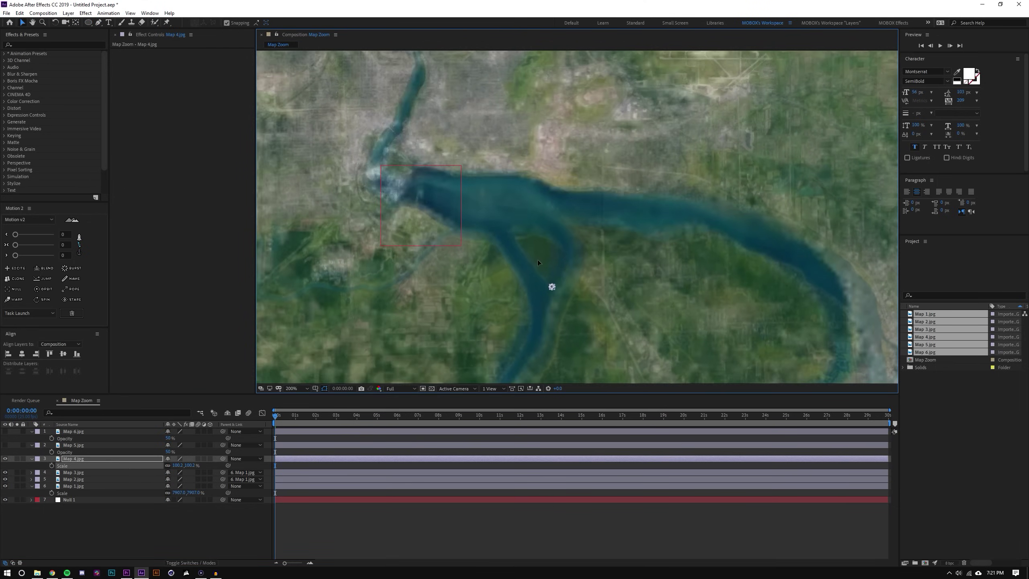
{"action": "key", "text": "y"}
{"action": "left_click_drag", "start_coordinate": [552, 287], "coordinate": [512, 232]}
Set the opacity of Map 4.jpg to 100% and parent the layer to Map 1.jpg
{"action": "key", "text": "t"}
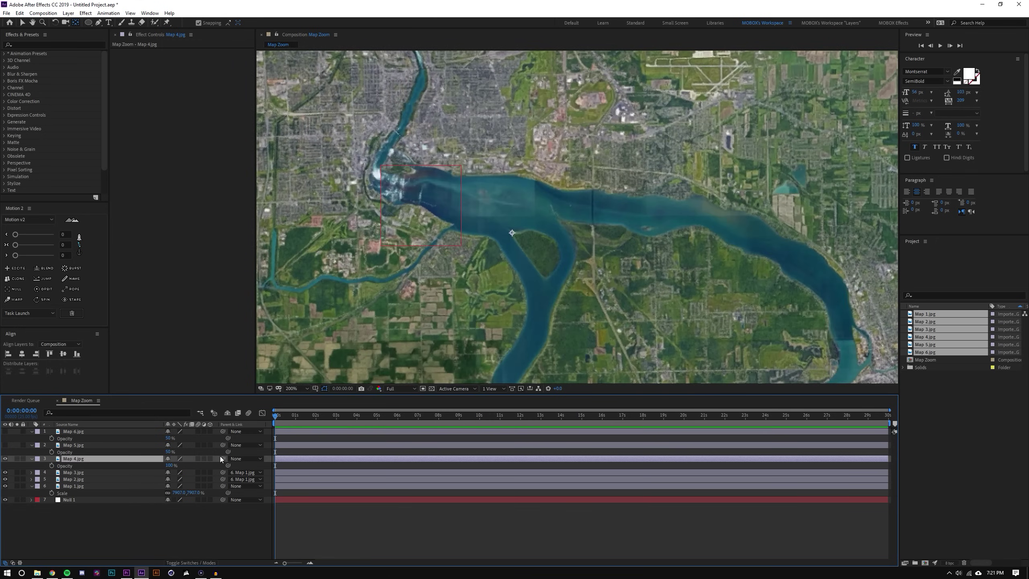
{"action": "left_click_drag", "start_coordinate": [222, 458], "coordinate": [73, 486]}
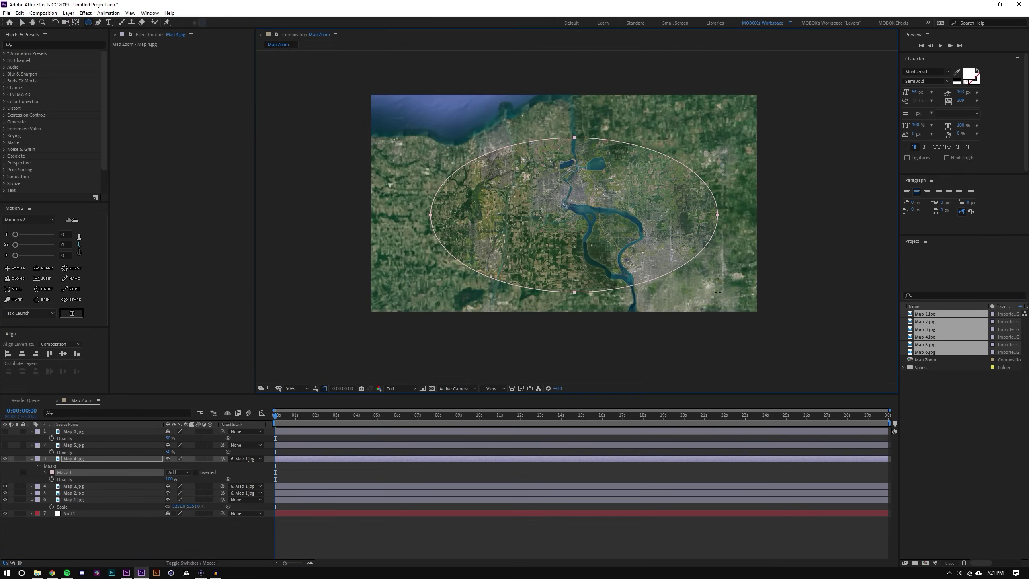
Feather Mask 1 on Map 4.jpg so its elliptical edge blends softly into the surrounding map
{"action": "left_click", "coordinate": [45, 472]}
{"action": "left_click_drag", "start_coordinate": [175, 486], "coordinate": [365, 486]}
{"action": "left_click", "coordinate": [32, 458]}
Show Map 5.jpg, reposition its anchor point and adjust its scale so the river and falls match the map beneath
{"action": "left_click", "coordinate": [5, 444]}
{"action": "key", "text": "ctrl+shift+a"}
{"action": "key", "text": "v"}
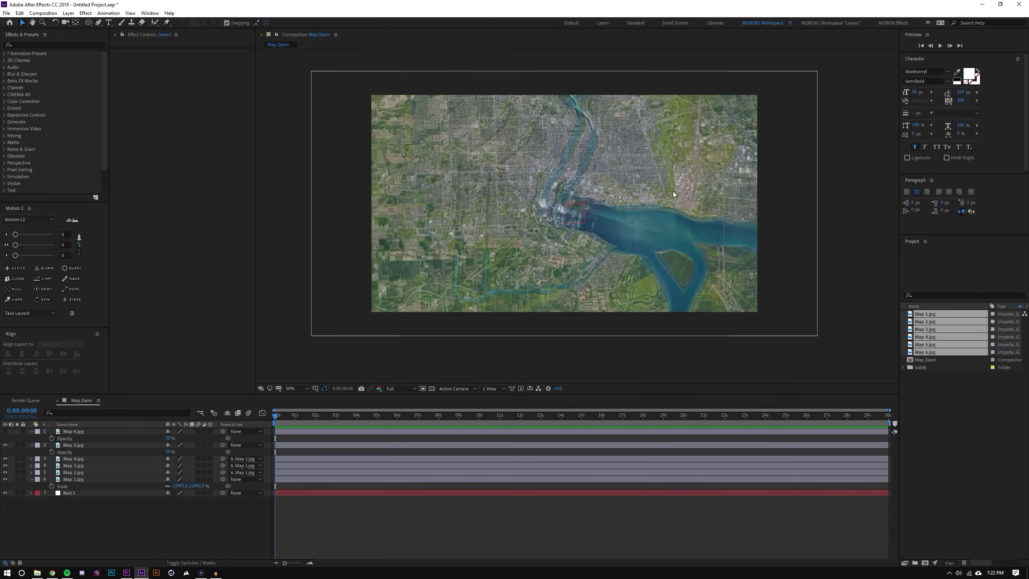
{"action": "left_click", "coordinate": [673, 191]}
{"action": "scroll", "coordinate": [475, 175], "scroll_direction": "up", "scroll_amount": 3}
{"action": "key", "text": "y"}
{"action": "left_click_drag", "start_coordinate": [482, 238], "coordinate": [511, 236]}
{"action": "scroll", "coordinate": [511, 236], "scroll_direction": "down", "scroll_amount": 2}
{"action": "key", "text": "v"}
{"action": "key", "text": "s"}
{"action": "left_click_drag", "start_coordinate": [181, 451], "coordinate": [176, 442]}
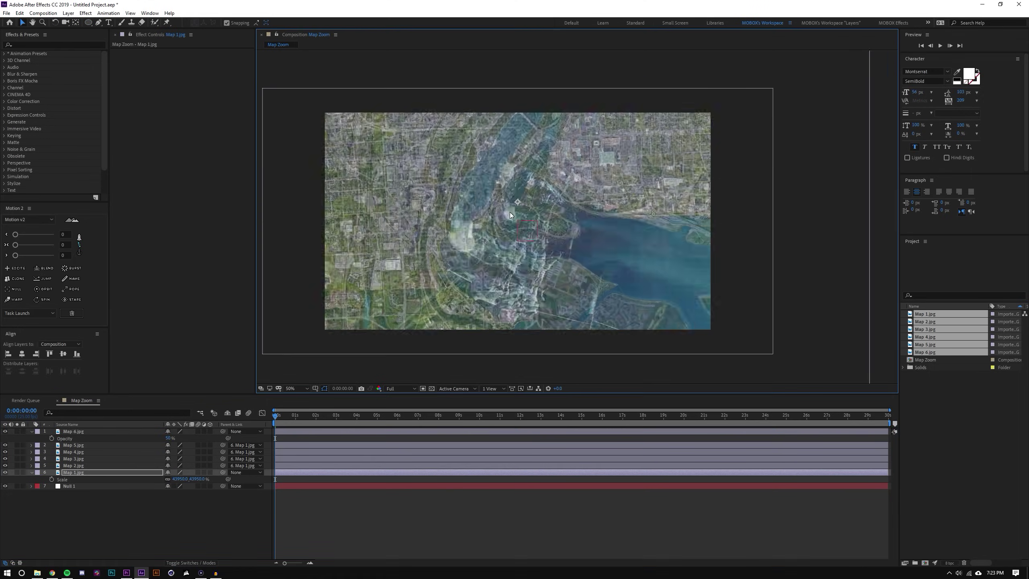
Move Map 6.jpg over the falls and line up its shoreline and river details with Map 5.jpg
{"action": "left_click", "coordinate": [510, 212]}
{"action": "scroll", "coordinate": [510, 212], "scroll_direction": "up", "scroll_amount": 6}
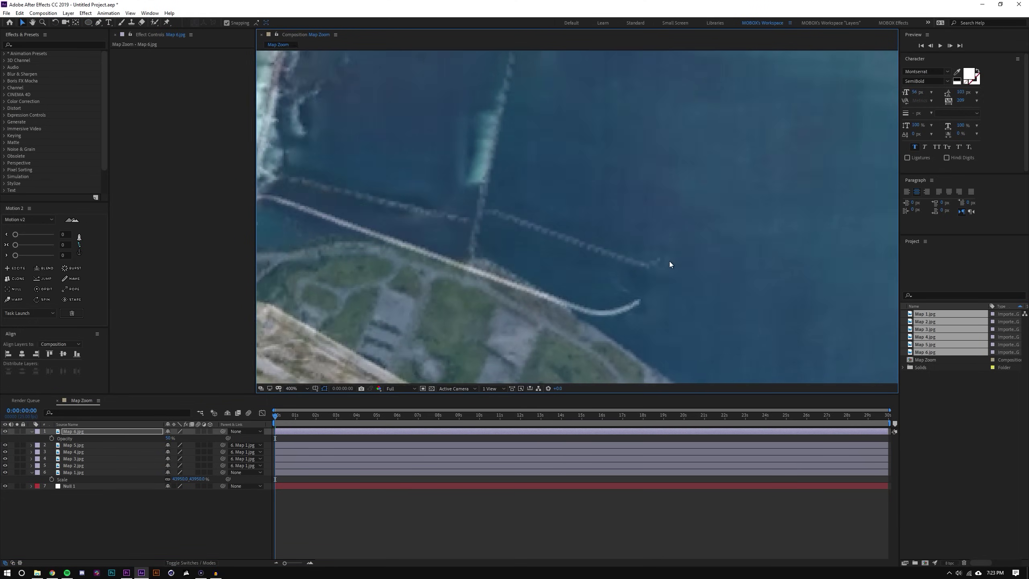
{"action": "scroll", "coordinate": [669, 261], "scroll_direction": "down", "scroll_amount": 3}
{"action": "left_click", "coordinate": [440, 199]}
{"action": "left_click", "coordinate": [74, 431]}
{"action": "scroll", "coordinate": [534, 181], "scroll_direction": "up", "scroll_amount": 3}
{"action": "left_click_drag", "start_coordinate": [533, 180], "coordinate": [558, 252]}
{"action": "scroll", "coordinate": [717, 236], "scroll_direction": "down", "scroll_amount": 2}
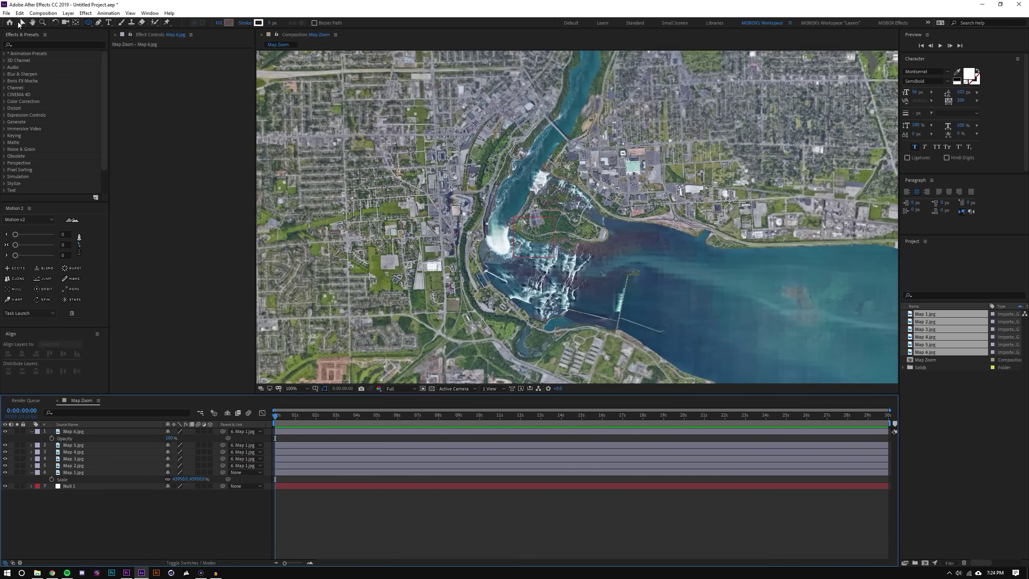
Set the scale of Map 1.jpg to 100% and reduce it further to about 87% for the widest view
{"action": "left_click", "coordinate": [21, 22]}
{"action": "left_click", "coordinate": [199, 479]}
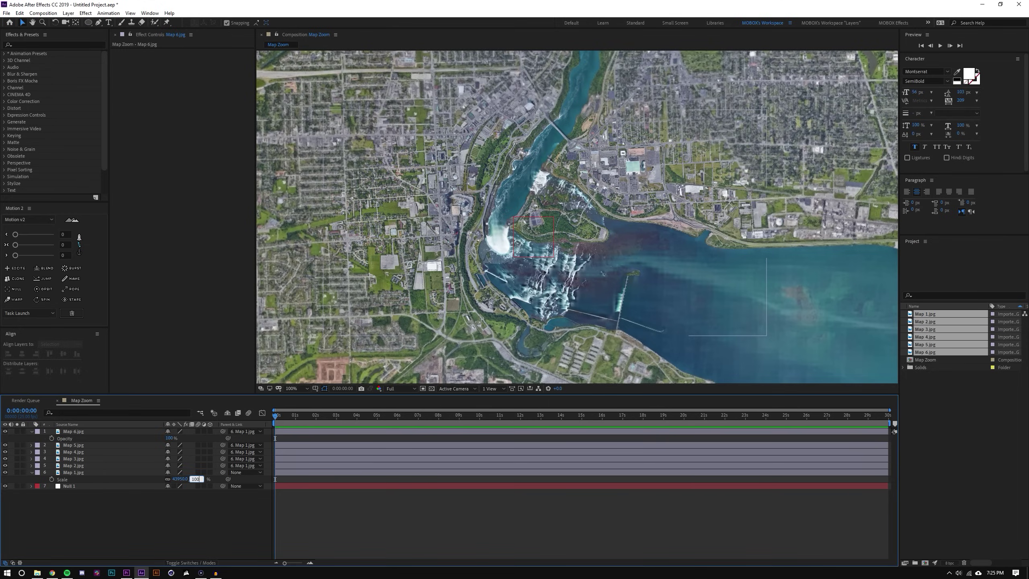
{"action": "key", "text": "Return"}
{"action": "scroll", "coordinate": [628, 199], "scroll_direction": "down", "scroll_amount": 2}
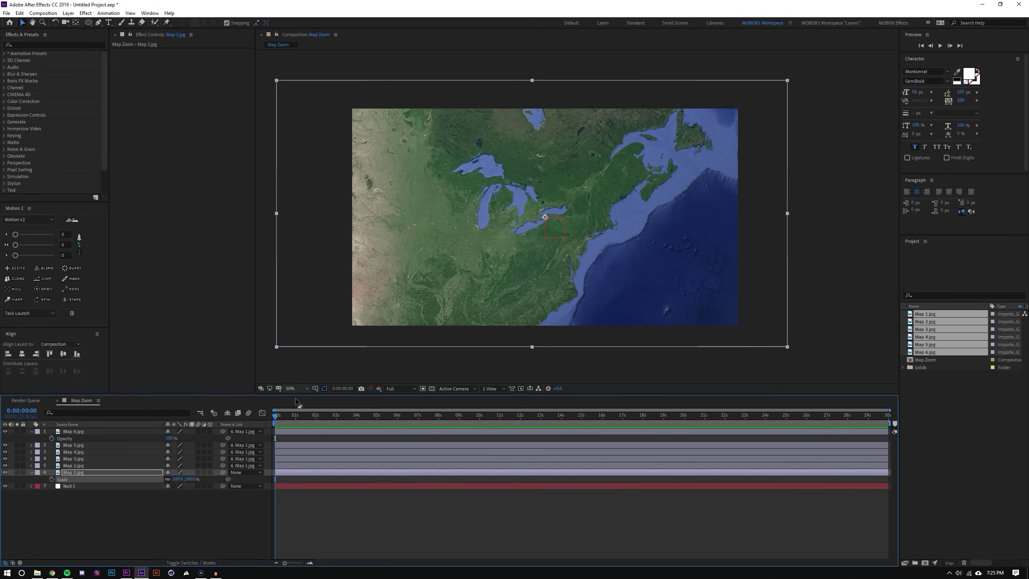
{"action": "left_click_drag", "start_coordinate": [198, 479], "coordinate": [195, 478]}
{"action": "left_click", "coordinate": [213, 506]}
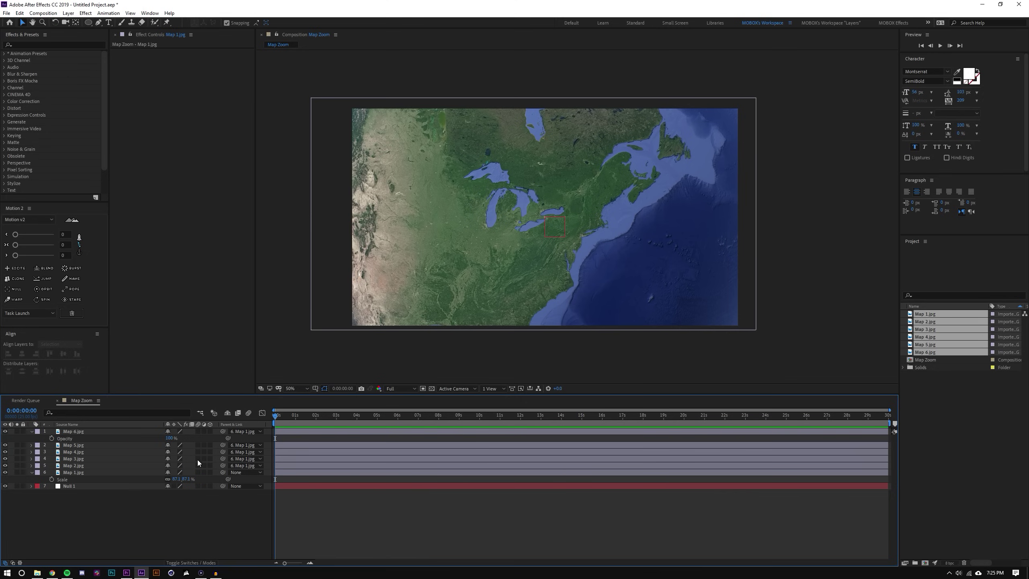
Keyframe Map 1.jpg's Scale at the start of the composition and set it to 30000% at 5 seconds
{"action": "left_click", "coordinate": [51, 478]}
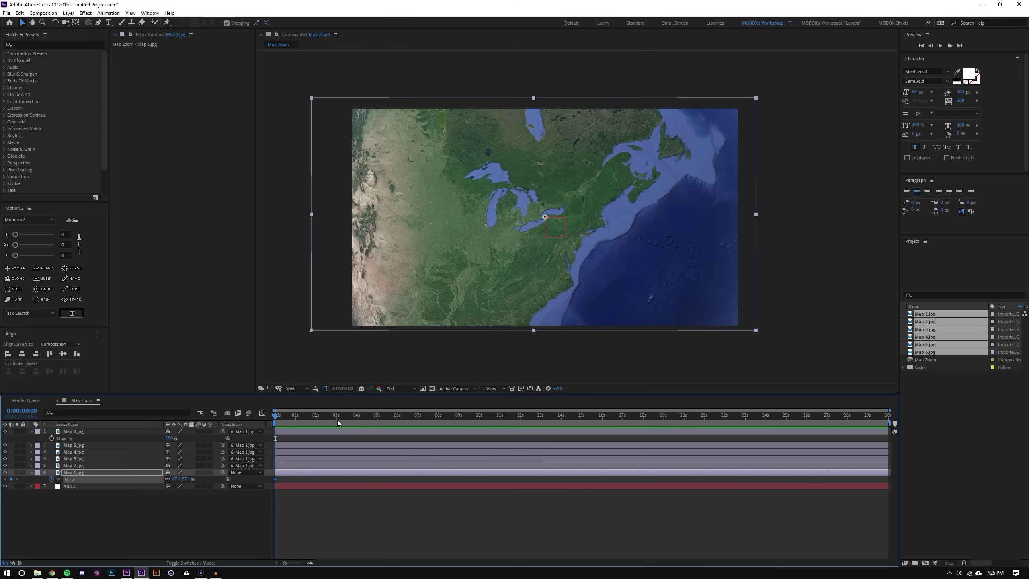
{"action": "left_click", "coordinate": [378, 415]}
{"action": "key", "text": "Return"}
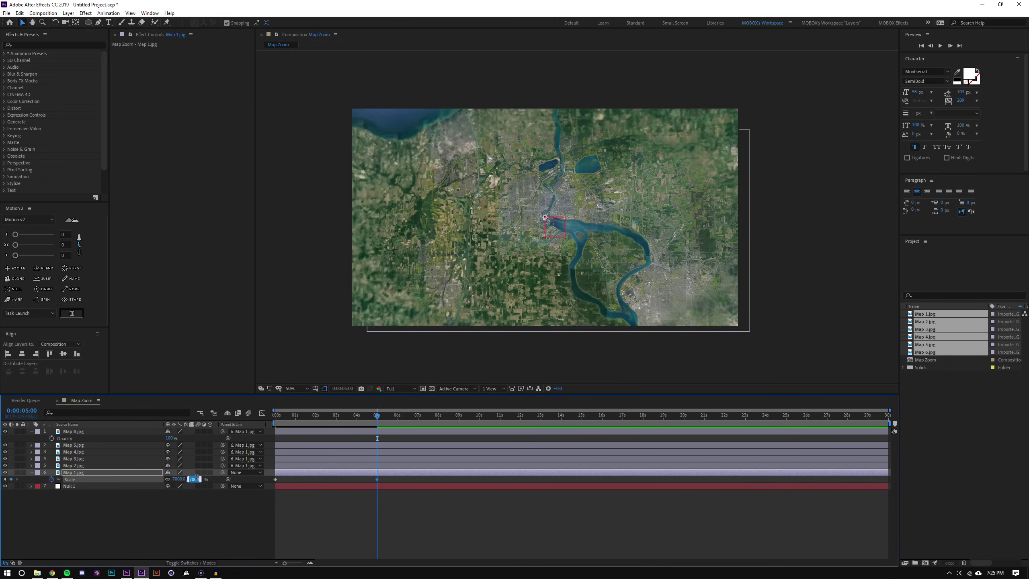
{"action": "type", "text": "20000"}
{"action": "key", "text": "Return"}
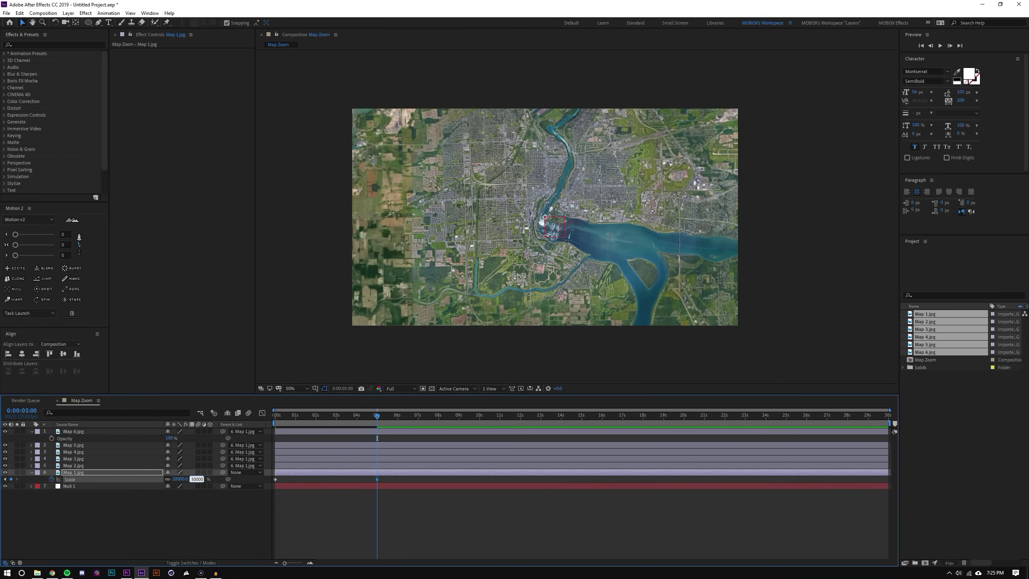
{"action": "key", "text": "Return"}
Play the zoom animation from the start of the timeline to check its speed
{"action": "left_click", "coordinate": [446, 510]}
{"action": "left_click_drag", "start_coordinate": [382, 416], "coordinate": [188, 418]}
{"action": "key", "text": "space"}
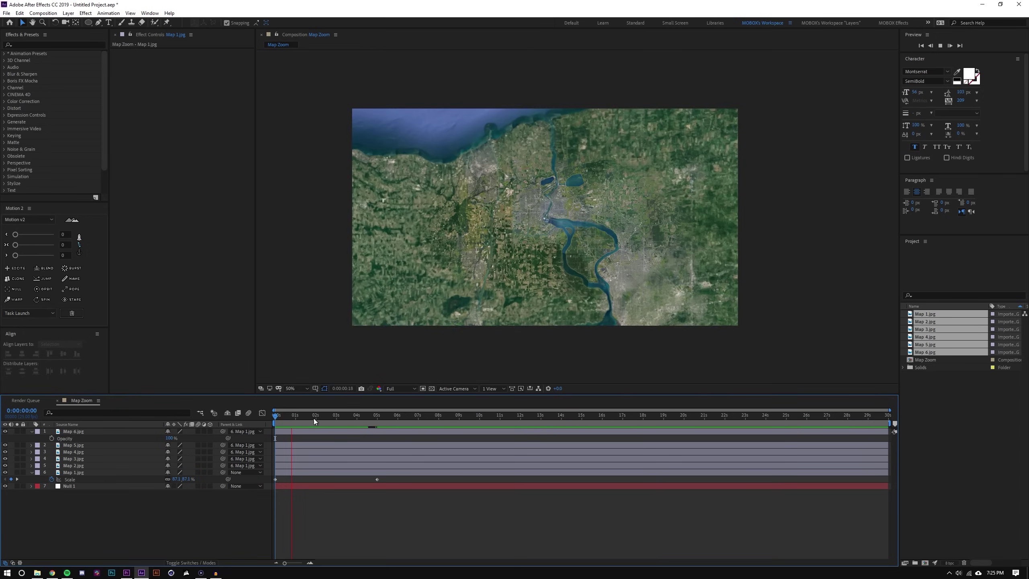
{"action": "key", "text": "space"}
Ease both Map 1.jpg Scale keyframes with Motion v2 values of 39 and 100
{"action": "left_click_drag", "start_coordinate": [269, 471], "coordinate": [415, 515]}
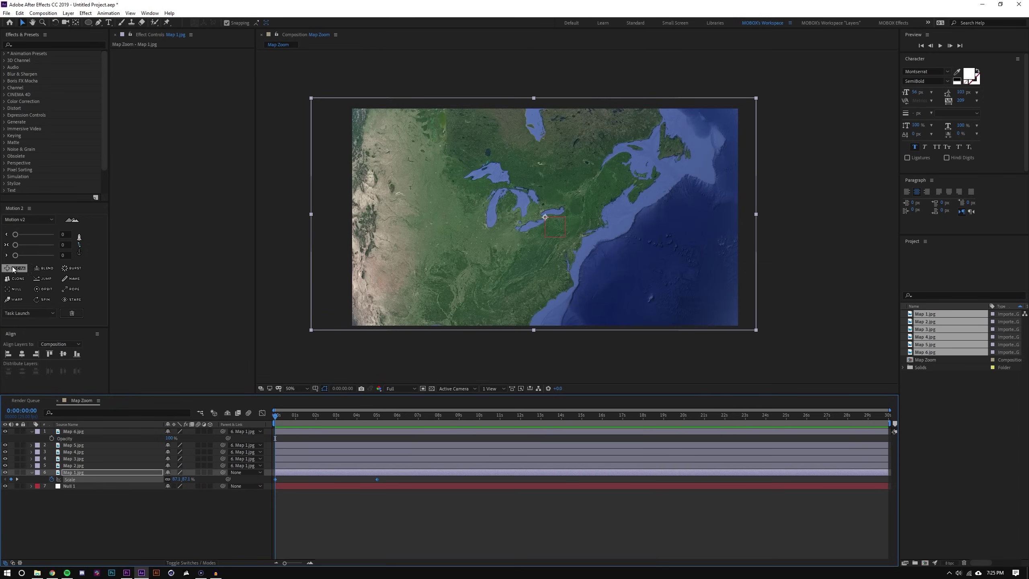
{"action": "left_click", "coordinate": [31, 245]}
{"action": "left_click_drag", "start_coordinate": [15, 255], "coordinate": [54, 255]}
{"action": "left_click", "coordinate": [371, 533]}
Play and scrub the eased zoom to compare its speed near the start and towards 3 seconds
{"action": "key", "text": "space"}
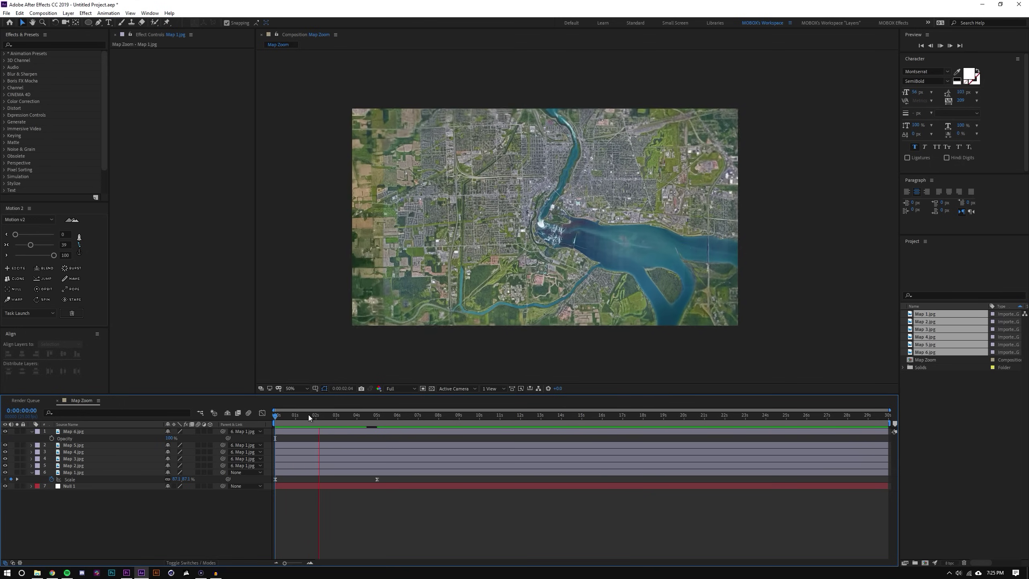
{"action": "left_click_drag", "start_coordinate": [309, 415], "coordinate": [242, 415]}
{"action": "key", "text": "space"}
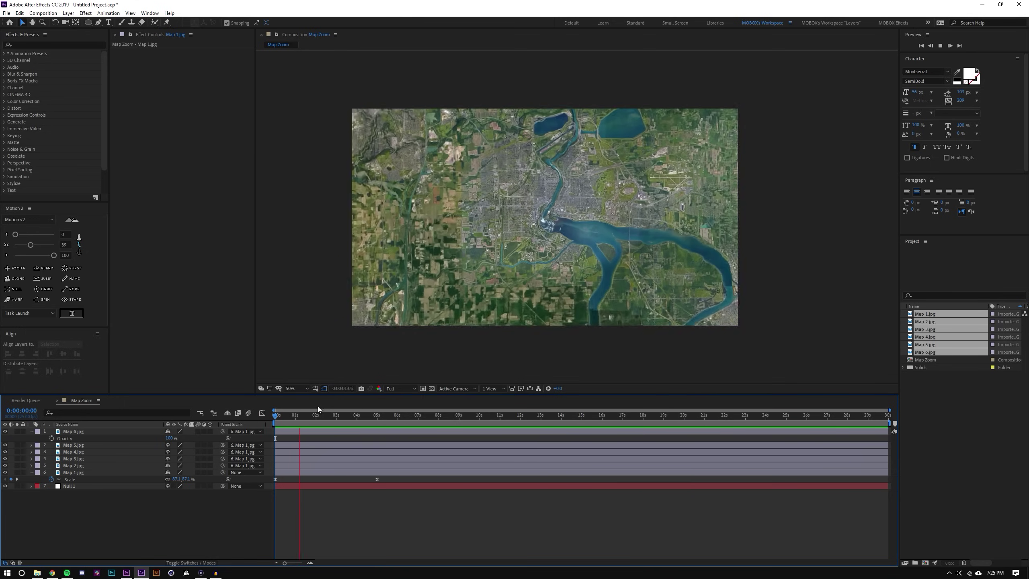
{"action": "key", "text": "space"}
{"action": "left_click", "coordinate": [296, 412]}
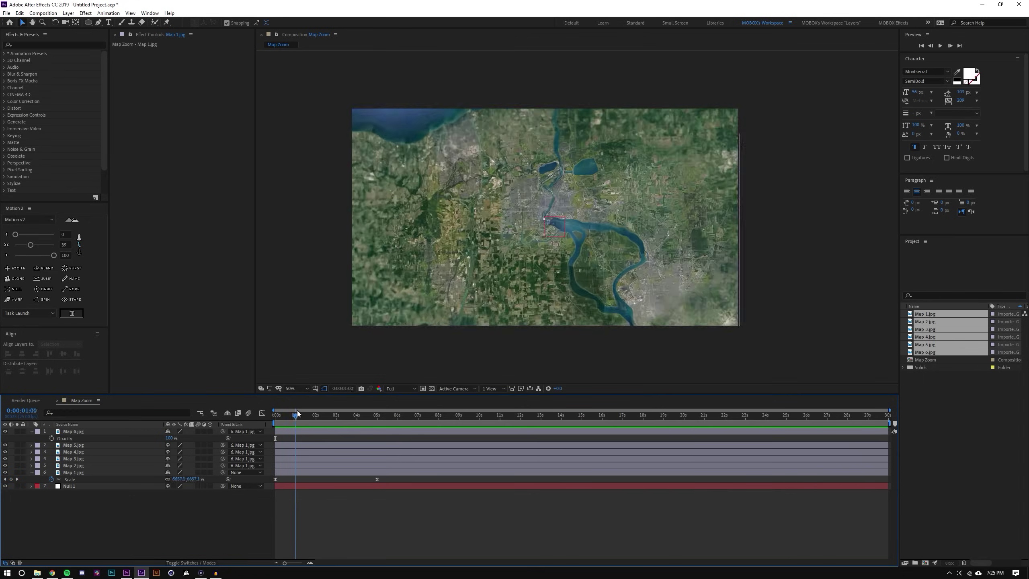
{"action": "key", "text": "space"}
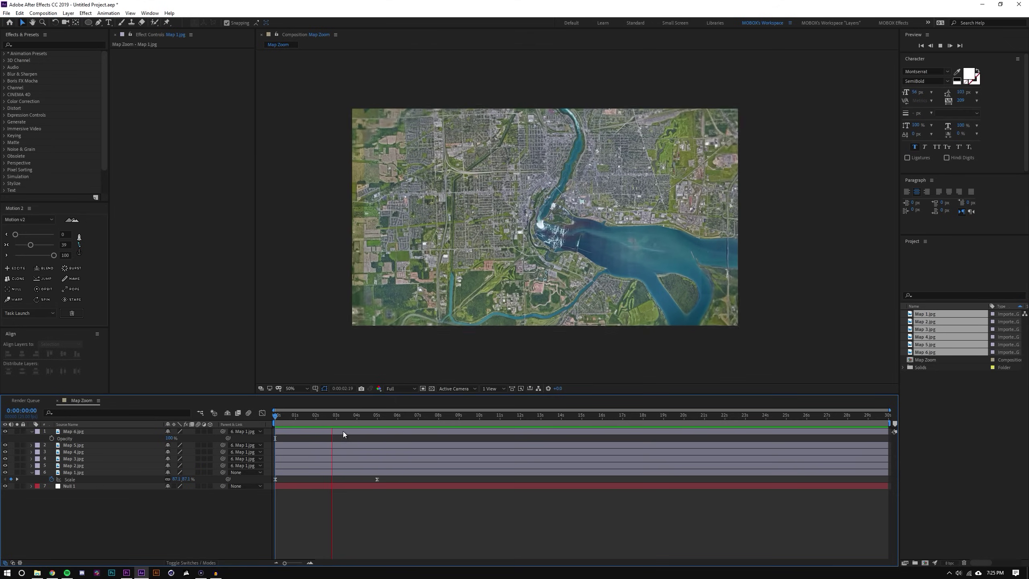
{"action": "left_click", "coordinate": [335, 417]}
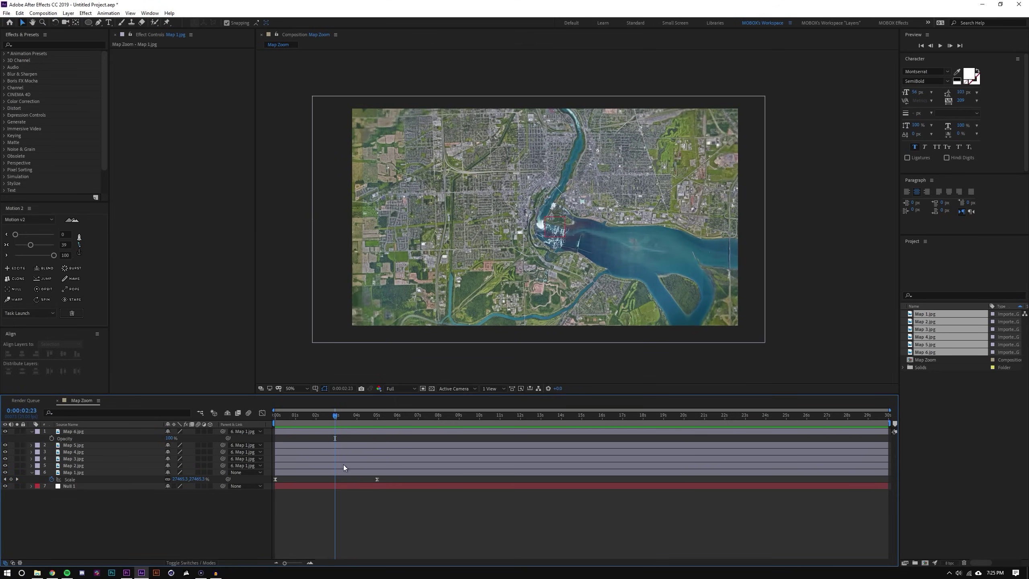
{"action": "key", "text": "Home"}
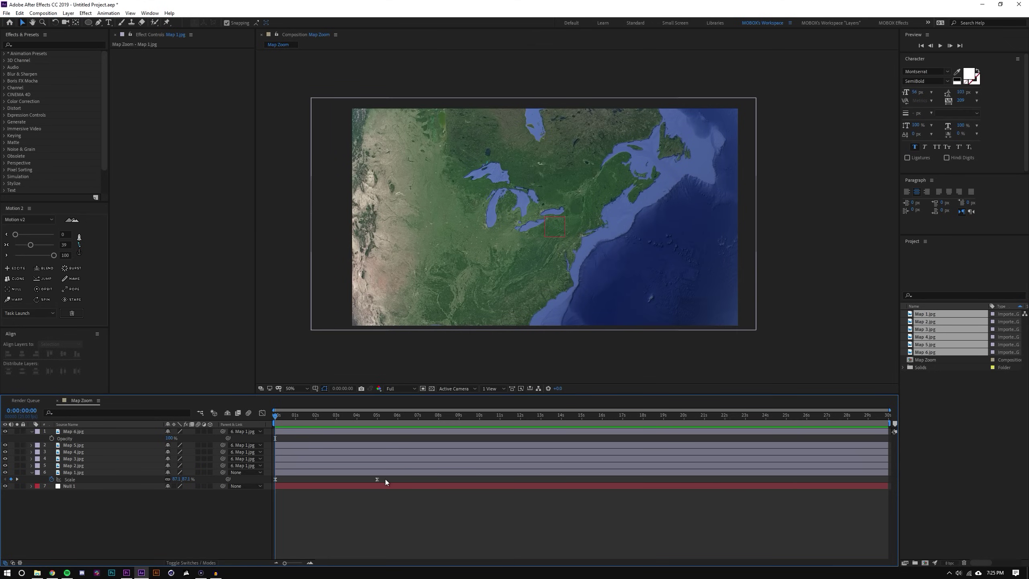
Delete both Scale keyframes from Map 1.jpg and parent the layer to Null 1
{"action": "left_click_drag", "start_coordinate": [384, 479], "coordinate": [252, 495]}
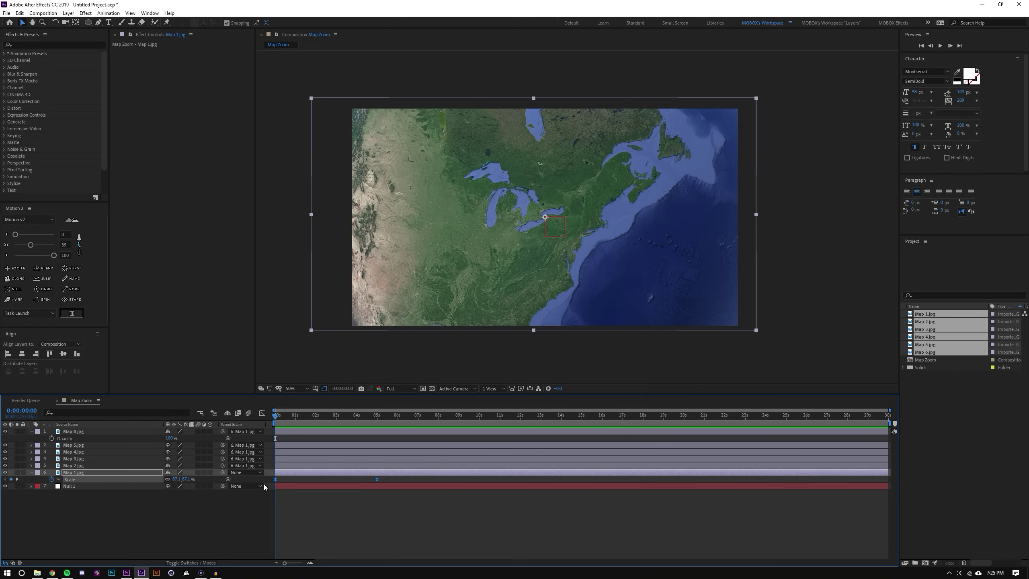
{"action": "key", "text": "Delete"}
{"action": "left_click", "coordinate": [193, 511]}
{"action": "left_click", "coordinate": [96, 472]}
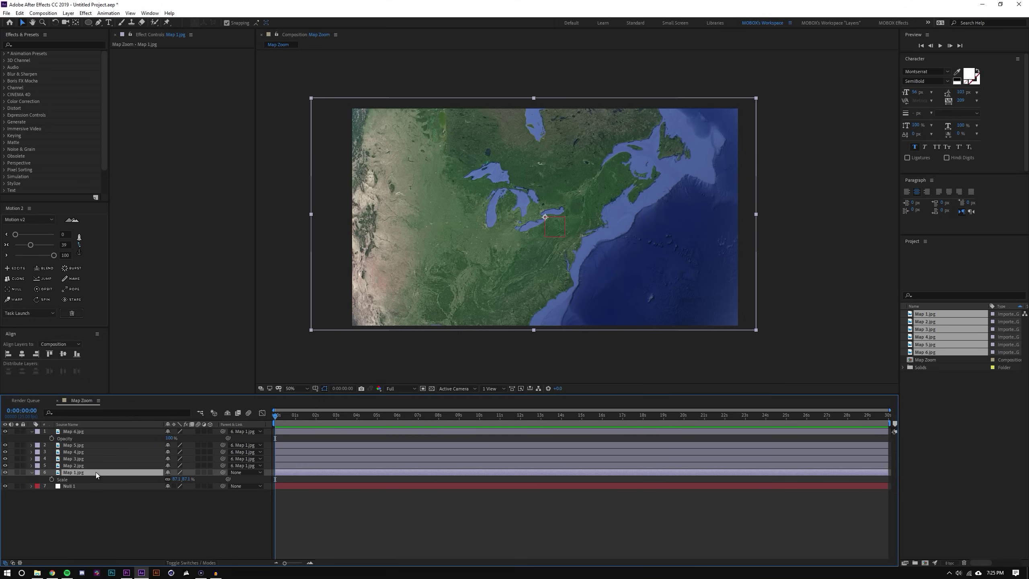
{"action": "left_click_drag", "start_coordinate": [225, 471], "coordinate": [137, 487]}
Reveal Scale on Map 1.jpg and Null 1 and add a Scale keyframe to both at 0 seconds
{"action": "left_click", "coordinate": [136, 487]}
{"action": "left_click", "coordinate": [135, 474], "text": "ctrl"}
{"action": "key", "text": "s"}
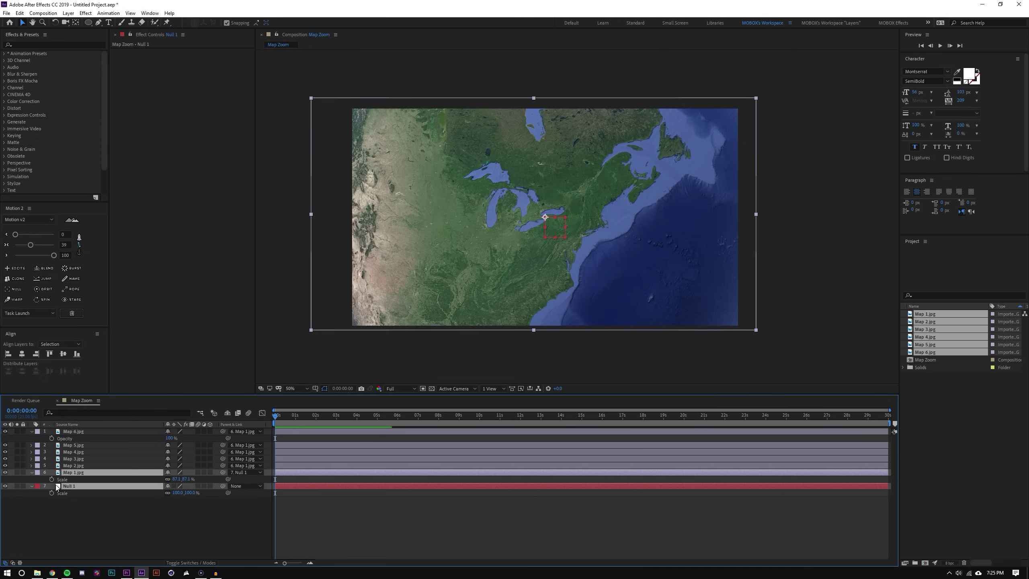
{"action": "key", "text": "alt+shift+s"}
Set Map 1.jpg's Scale to 2000% at 5 seconds
{"action": "left_click_drag", "start_coordinate": [278, 416], "coordinate": [377, 427]}
{"action": "left_click", "coordinate": [196, 523]}
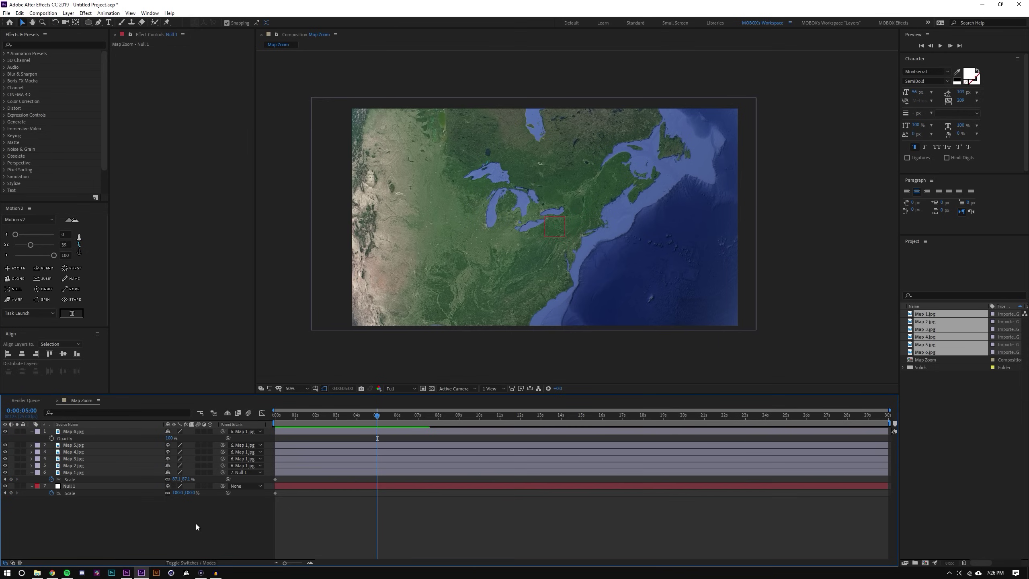
{"action": "left_click_drag", "start_coordinate": [187, 479], "coordinate": [303, 482]}
{"action": "left_click", "coordinate": [189, 479]}
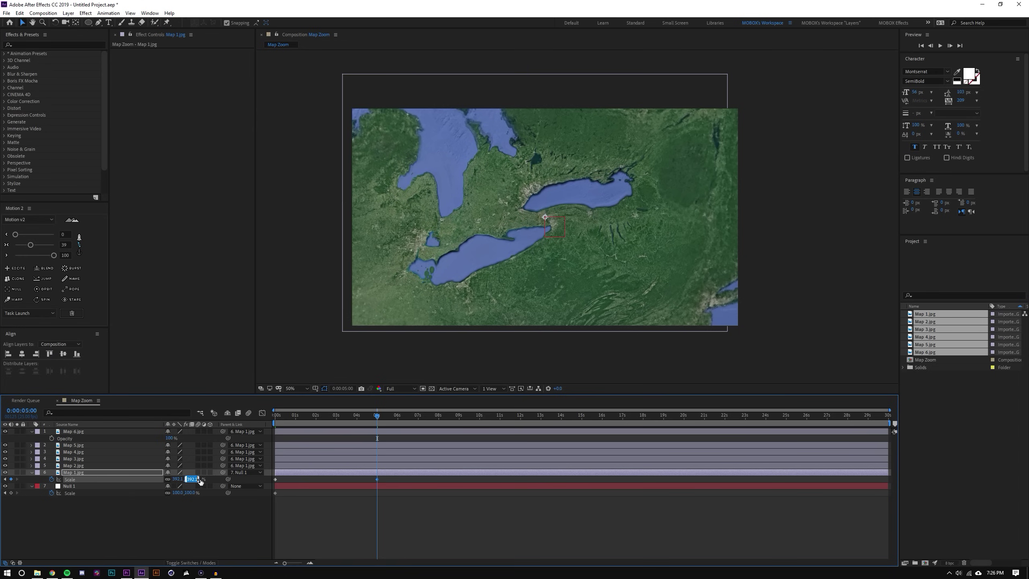
{"action": "type", "text": "2000"}
{"action": "key", "text": "Return"}
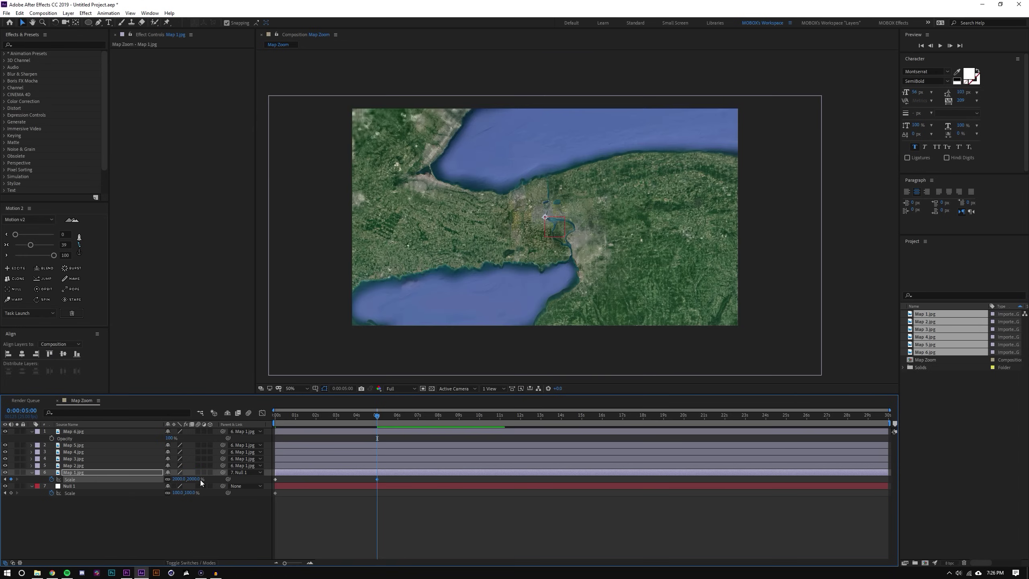
Set Null 1's Scale to 2000% at 5 seconds
{"action": "left_click_drag", "start_coordinate": [190, 492], "coordinate": [1025, 474]}
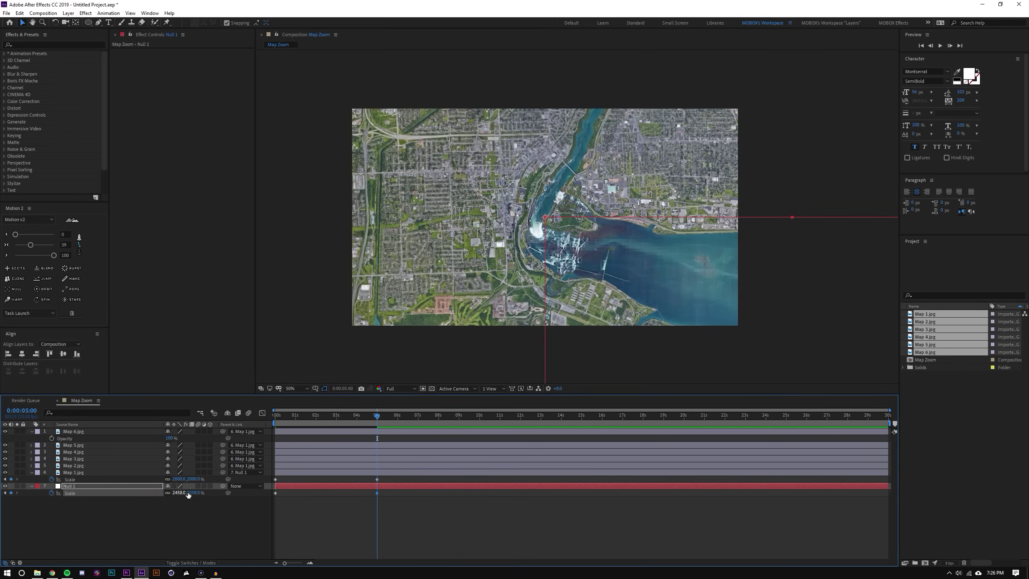
{"action": "type", "text": "2000"}
{"action": "key", "text": "Return"}
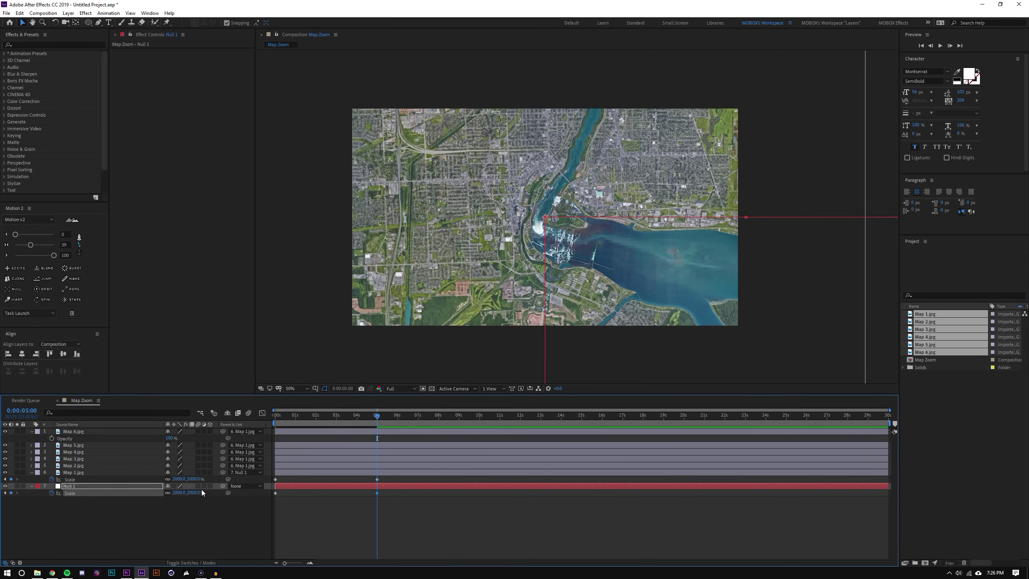
{"action": "left_click", "coordinate": [436, 544]}
Ease all Scale keyframes on Map 1.jpg and Null 1 with Motion v2 values of 39 and 100, and preview the zoom
{"action": "left_click_drag", "start_coordinate": [405, 520], "coordinate": [249, 459]}
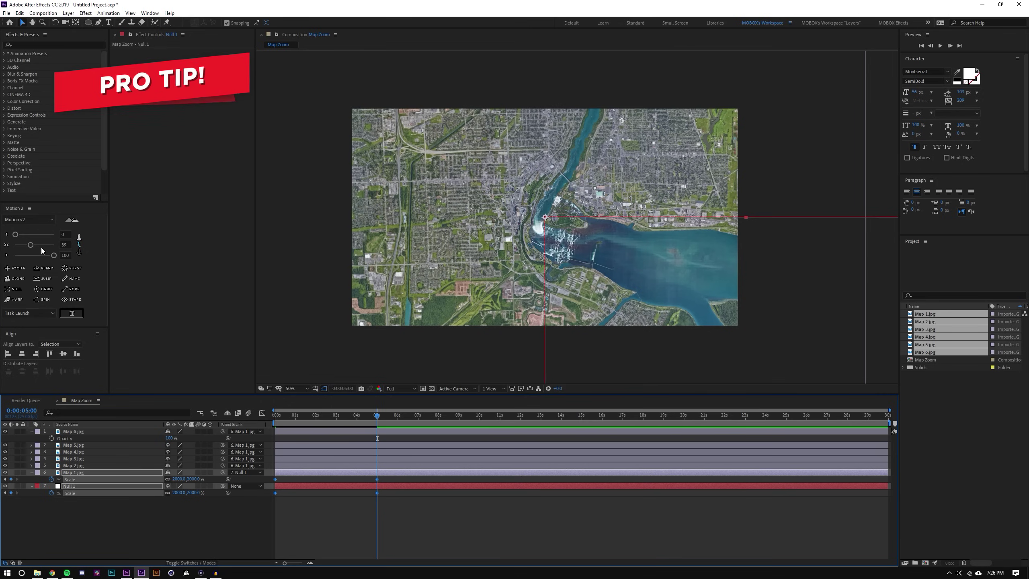
{"action": "left_click", "coordinate": [54, 254]}
{"action": "left_click", "coordinate": [384, 517]}
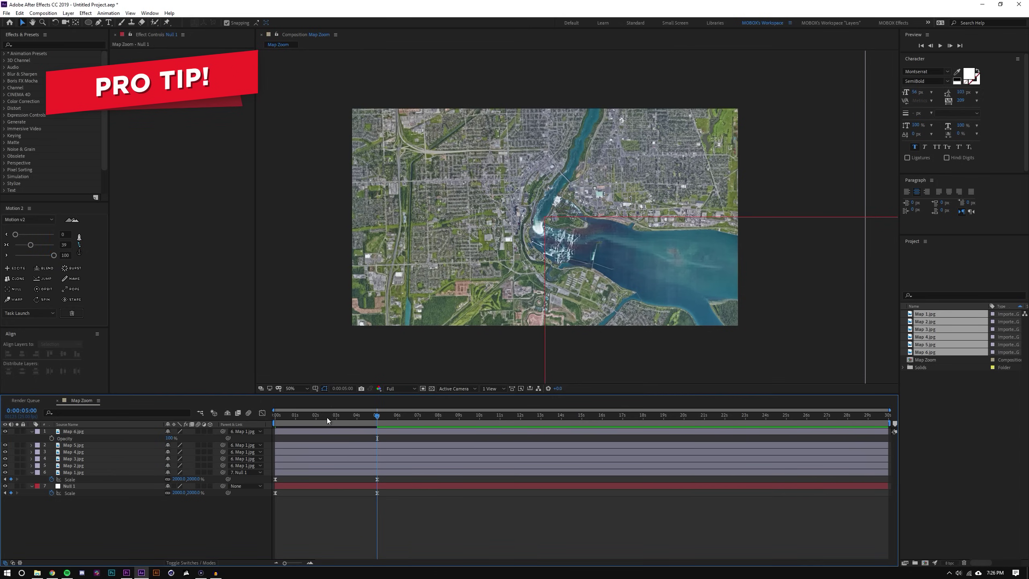
{"action": "key", "text": "space"}
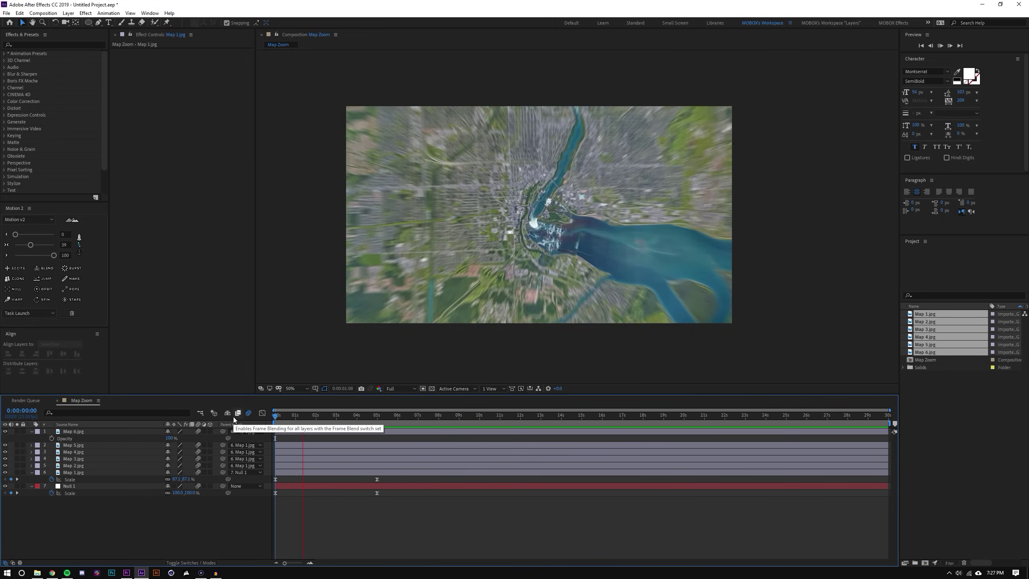
{"action": "left_click_drag", "start_coordinate": [306, 416], "coordinate": [299, 418]}
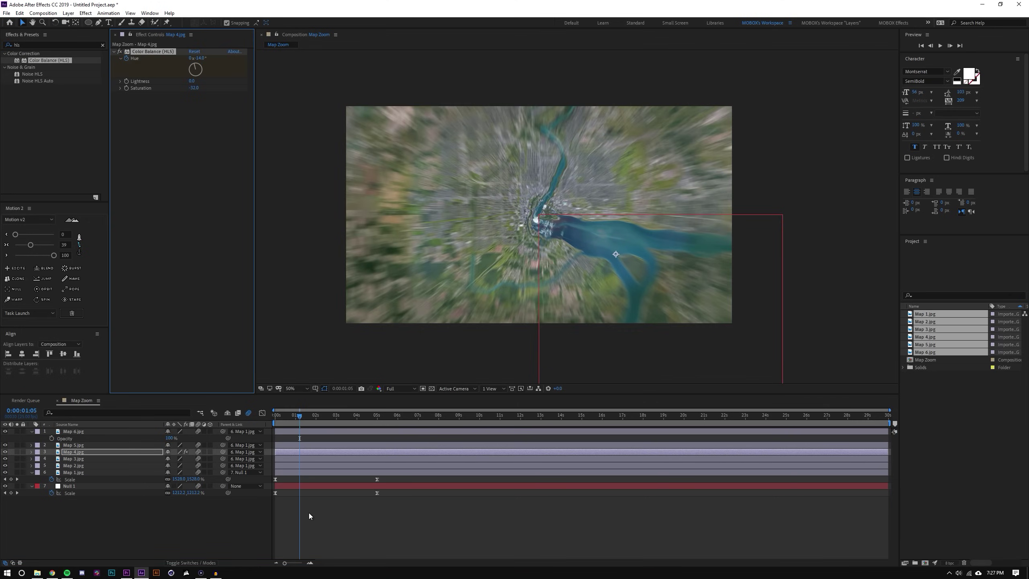
Reveal the Hue keyframes on Map 4.jpg and remove its Color Balance (HLS) effect
{"action": "key", "text": "u"}
{"action": "left_click", "coordinate": [371, 542]}
{"action": "mouse_move", "coordinate": [300, 416]}
{"action": "left_mouse_down"}
{"action": "mouse_move", "coordinate": [283, 413]}
{"action": "mouse_move", "coordinate": [295, 406]}
{"action": "left_mouse_up"}
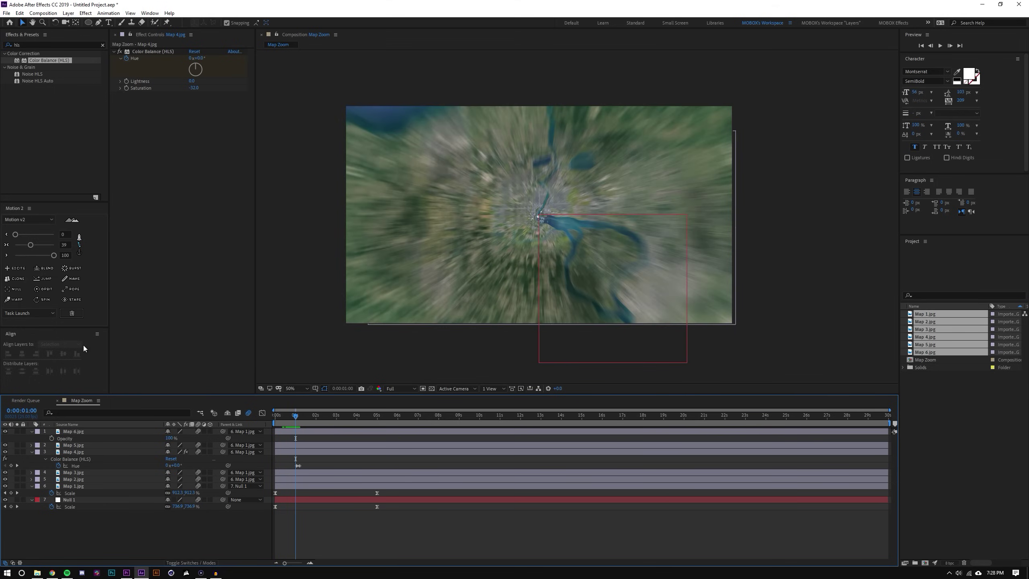
{"action": "left_click", "coordinate": [149, 52]}
{"action": "key", "text": "Delete"}
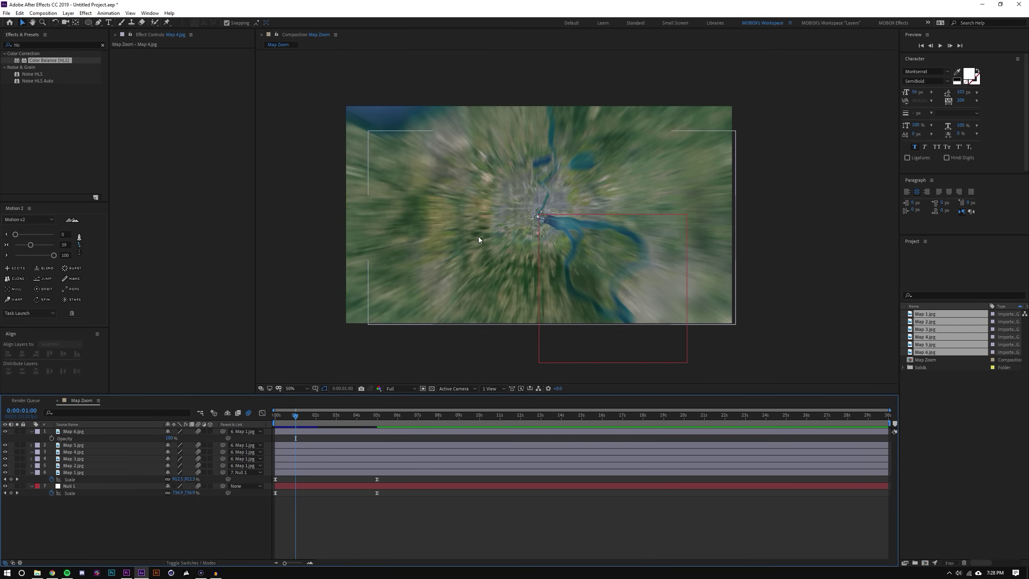
Return to the start of the timeline, create an adjustment layer above the maps and apply Color Balance (HLS) to it
{"action": "left_click_drag", "start_coordinate": [315, 418], "coordinate": [228, 419]}
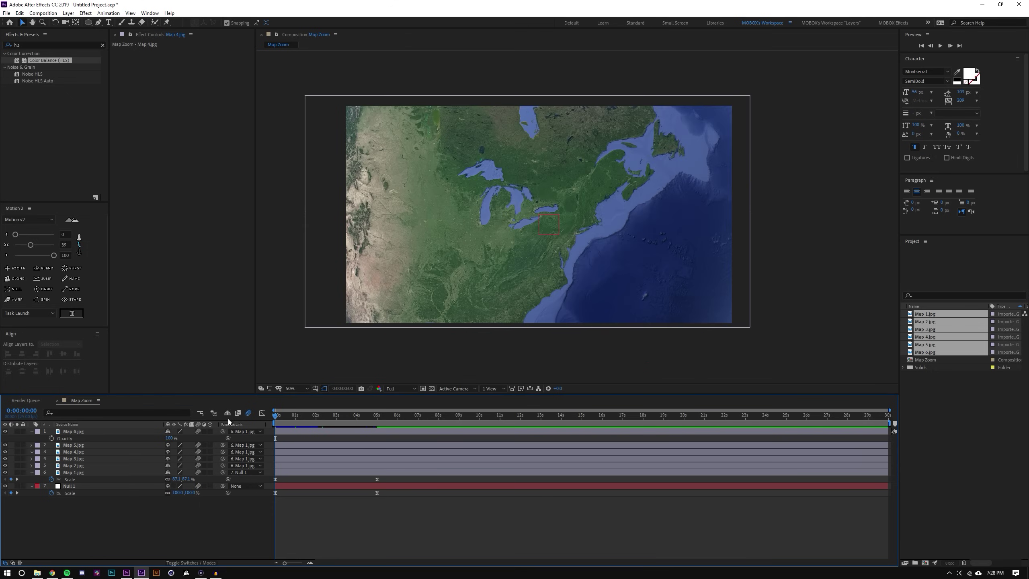
{"action": "scroll", "coordinate": [527, 259], "scroll_direction": "up", "scroll_amount": 1}
{"action": "left_click_drag", "start_coordinate": [602, 220], "coordinate": [655, 146]}
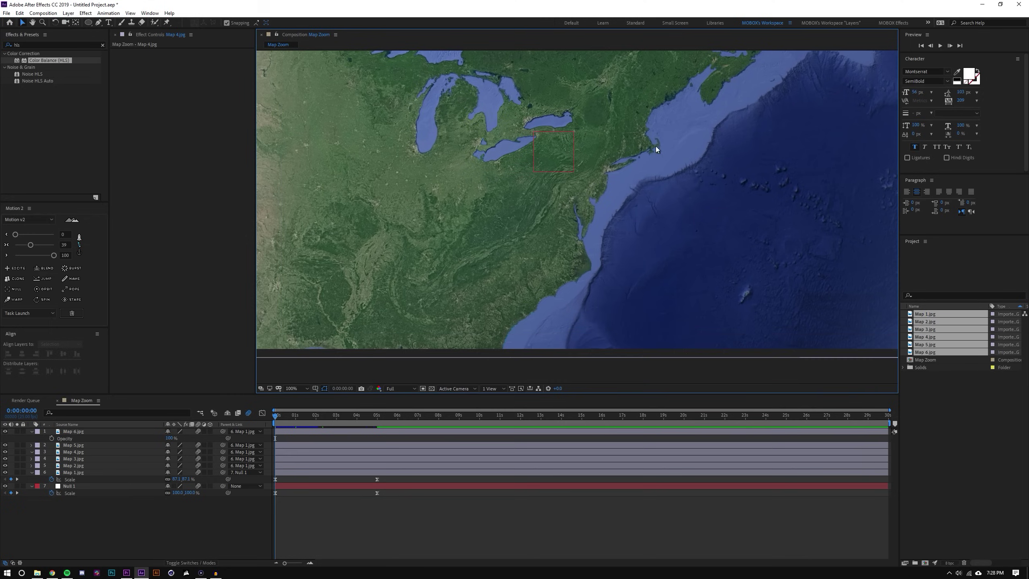
{"action": "left_click_drag", "start_coordinate": [559, 191], "coordinate": [593, 240]}
{"action": "scroll", "coordinate": [593, 241], "scroll_direction": "down", "scroll_amount": 1}
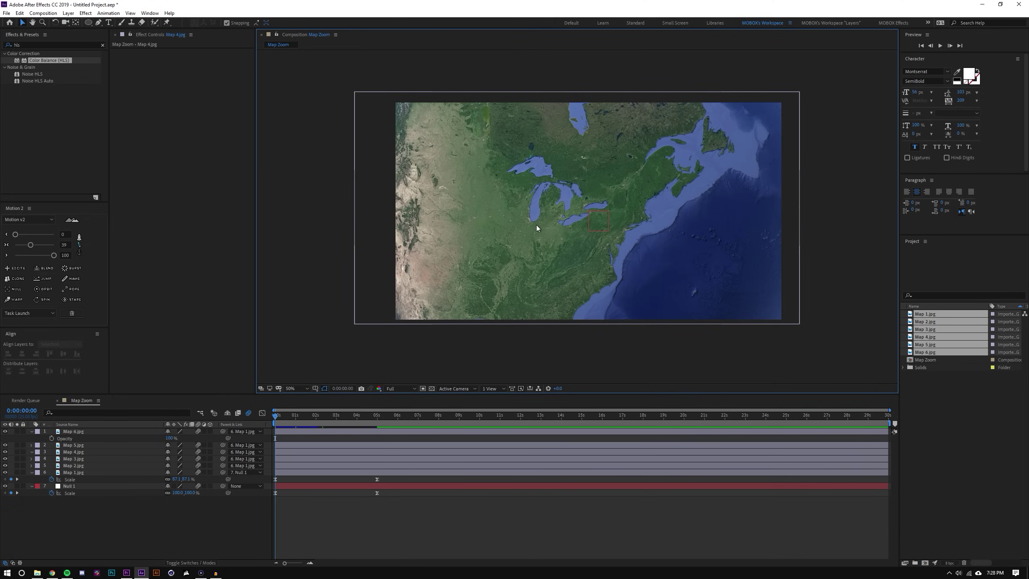
{"action": "left_click", "coordinate": [68, 12]}
{"action": "mouse_move", "coordinate": [81, 22]}
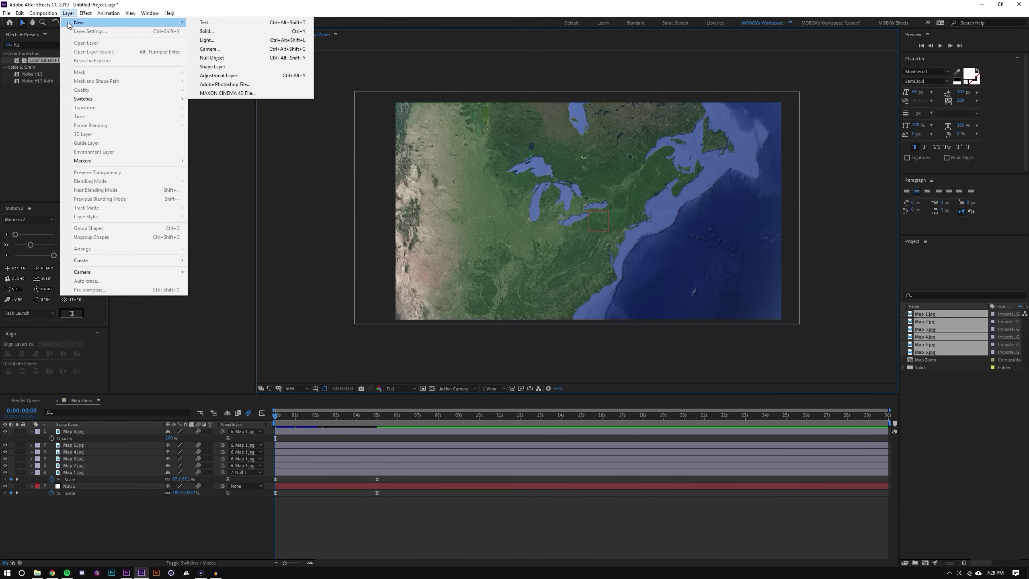
{"action": "left_click", "coordinate": [219, 76]}
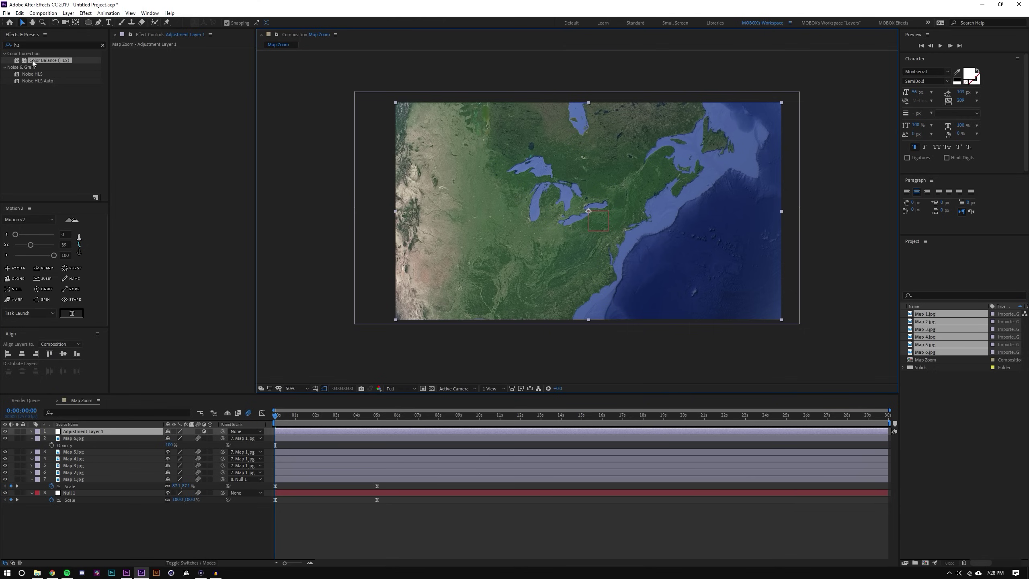
{"action": "left_click_drag", "start_coordinate": [32, 60], "coordinate": [90, 431]}
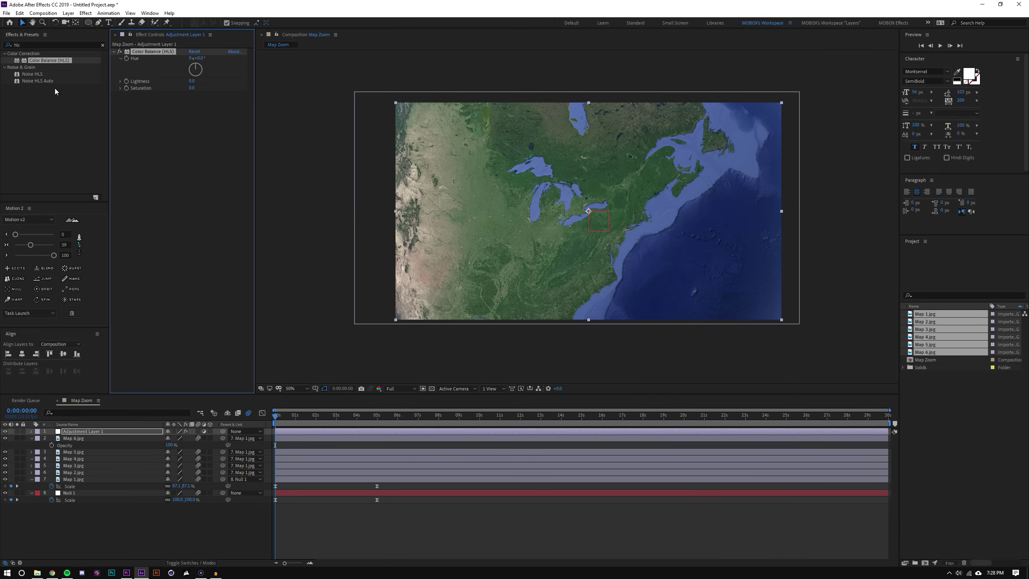
Find the Noise effect, add it to the adjustment layer and set the amount of noise to 3%
{"action": "left_click", "coordinate": [57, 46]}
{"action": "type", "text": "noise"}
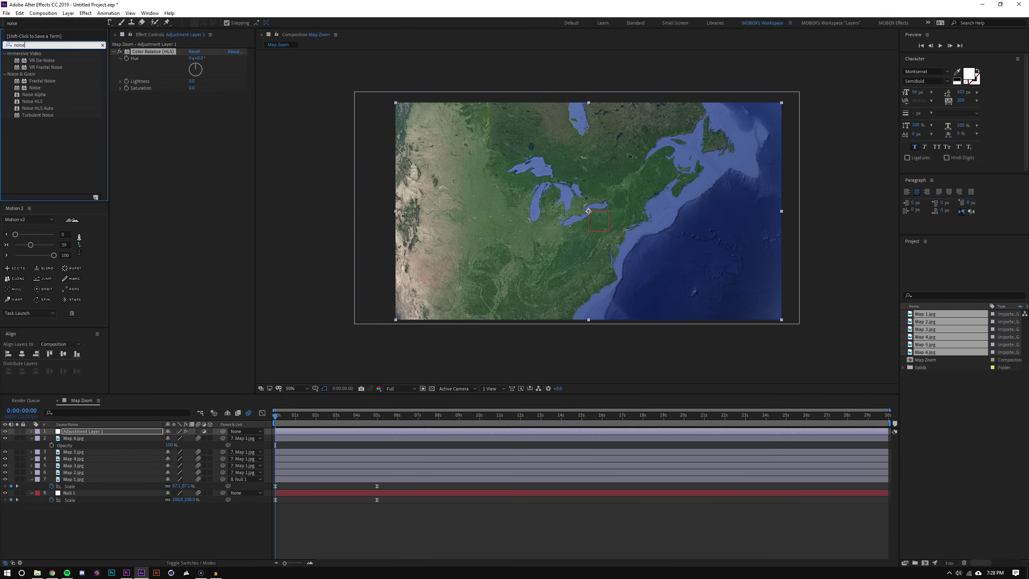
{"action": "left_click", "coordinate": [43, 162]}
{"action": "left_click_drag", "start_coordinate": [35, 87], "coordinate": [175, 142]}
{"action": "left_click", "coordinate": [192, 102]}
{"action": "type", "text": "3"}
{"action": "key", "text": "Return"}
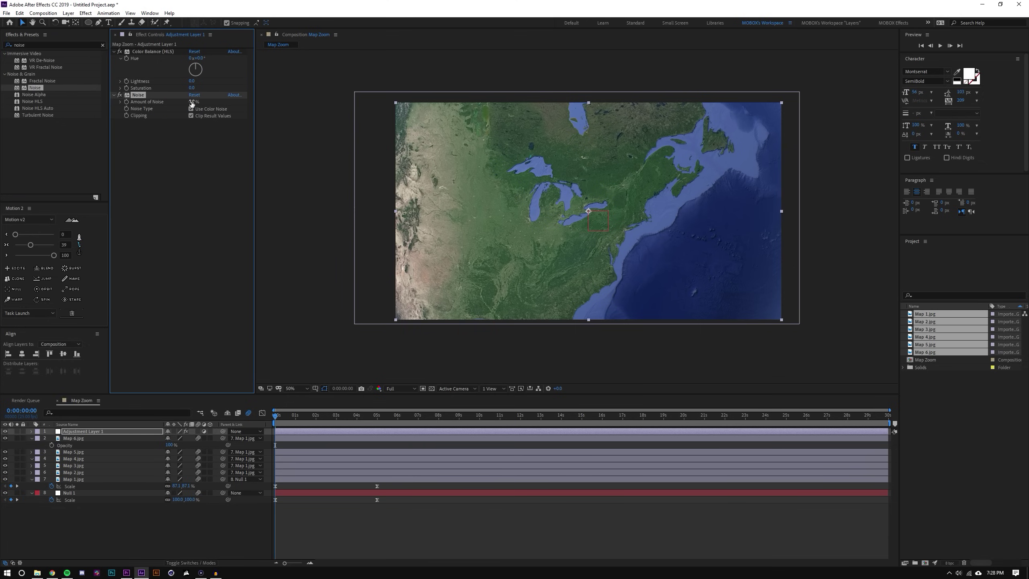
Lower the Saturation of the adjustment layer's Color Balance (HLS) effect to mute the map colours
{"action": "scroll", "coordinate": [495, 157], "scroll_direction": "up", "scroll_amount": 2}
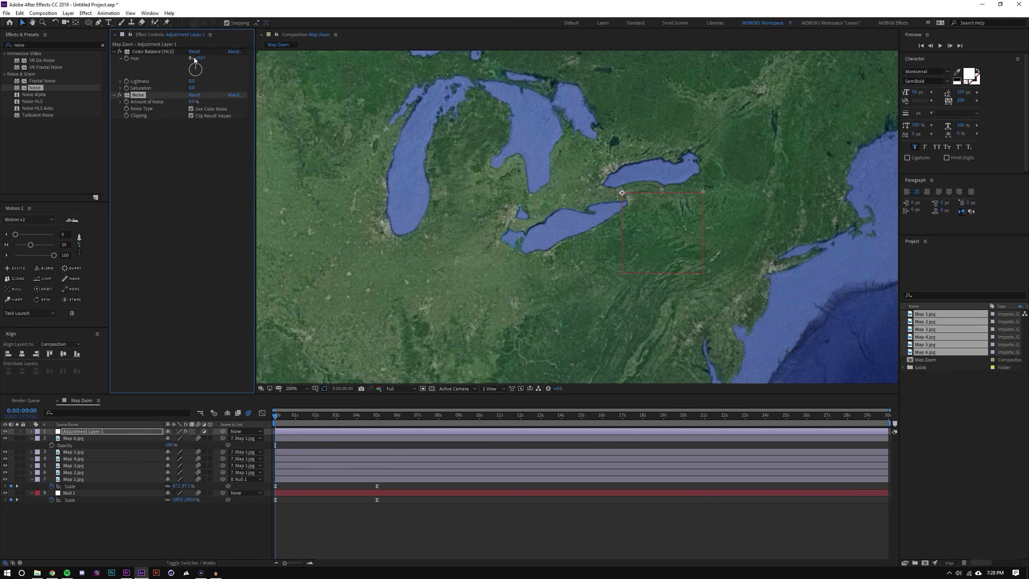
{"action": "left_click_drag", "start_coordinate": [195, 59], "coordinate": [189, 87]}
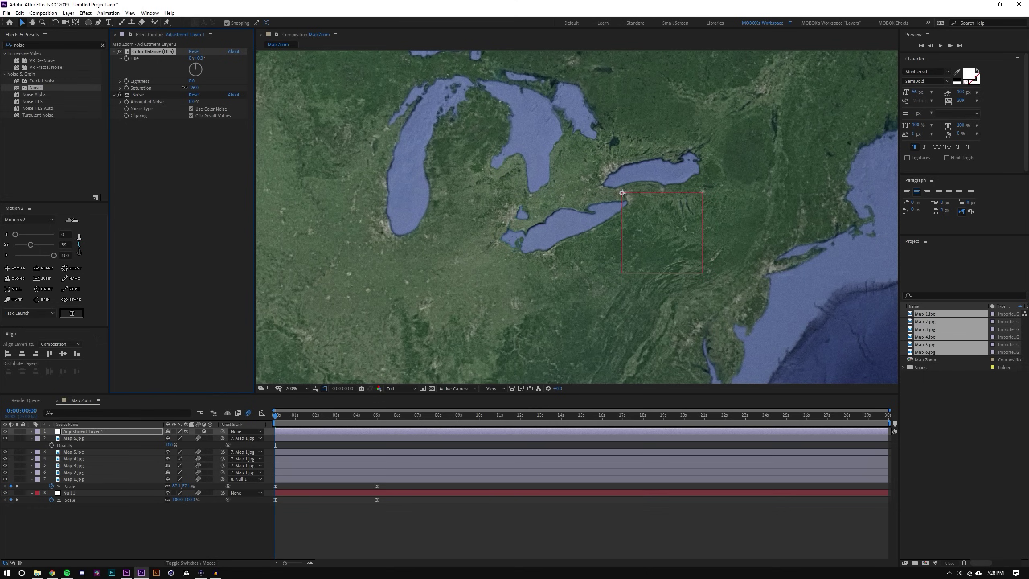
Find Brightness & Contrast, add it to the adjustment layer, and set Brightness to 8 and Contrast to 44
{"action": "left_click", "coordinate": [57, 45]}
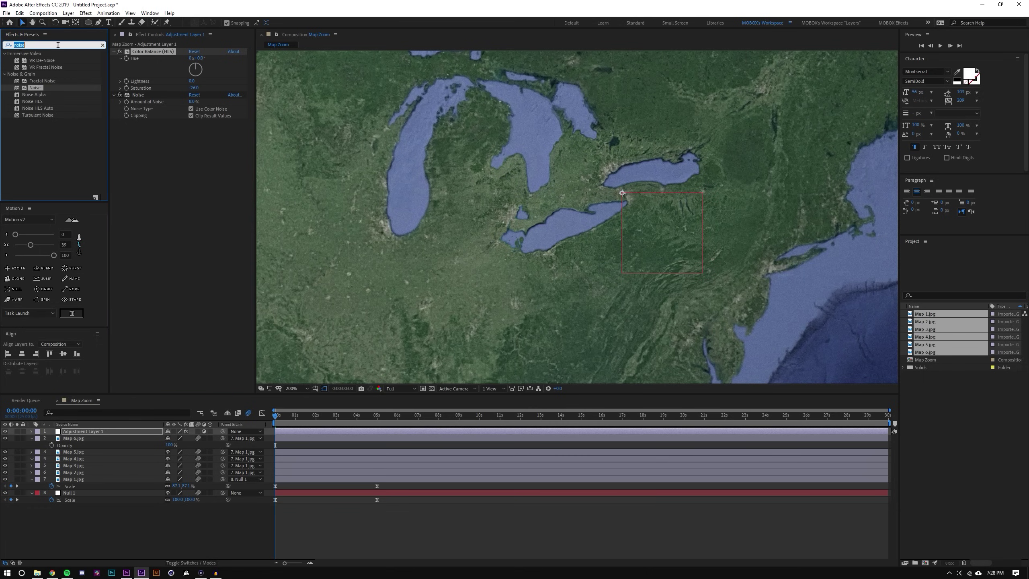
{"action": "type", "text": "bright"}
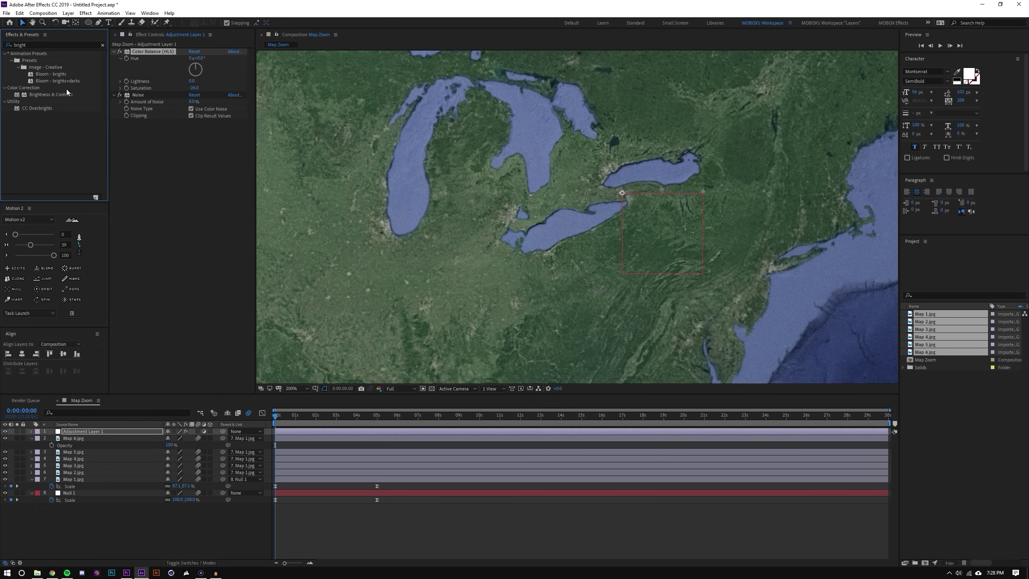
{"action": "left_click_drag", "start_coordinate": [51, 94], "coordinate": [193, 146]}
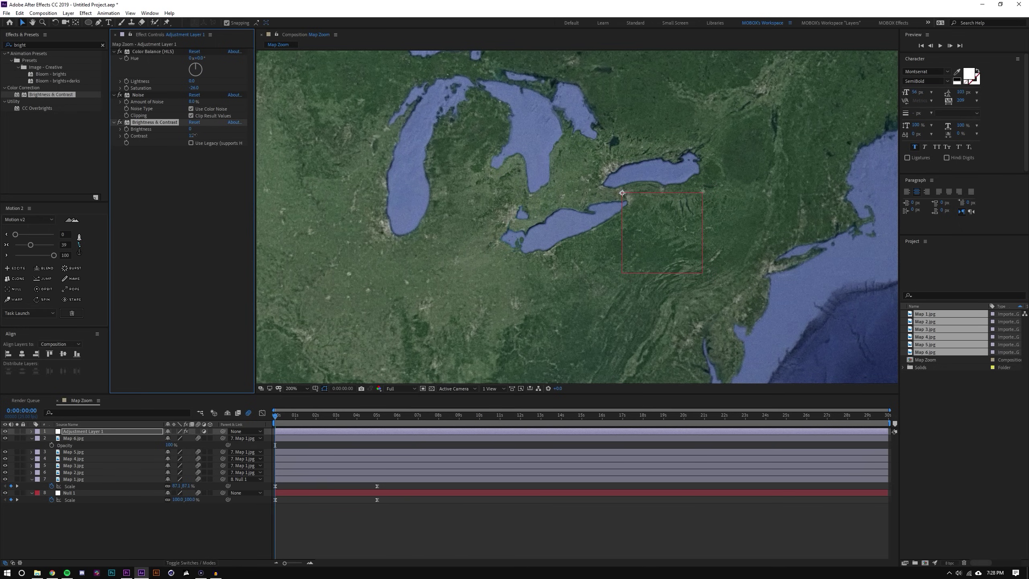
{"action": "left_click_drag", "start_coordinate": [190, 130], "coordinate": [193, 129]}
{"action": "scroll", "coordinate": [619, 211], "scroll_direction": "down", "scroll_amount": 4}
{"action": "left_click", "coordinate": [569, 514]}
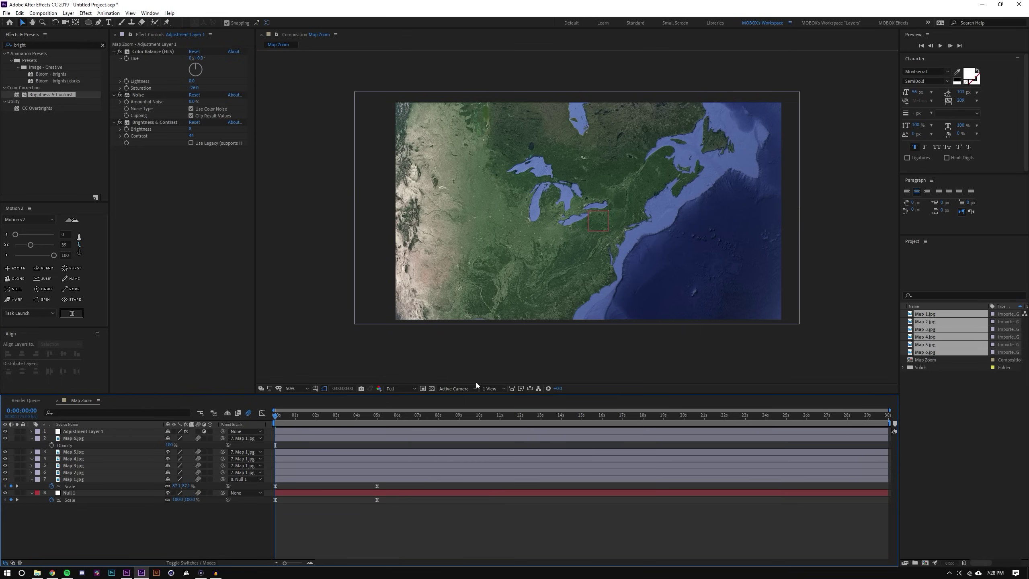
Set the adjustment layer's Color Balance (HLS) Saturation to -22, and try a positive Hue shift before undoing it
{"action": "left_click", "coordinate": [119, 51]}
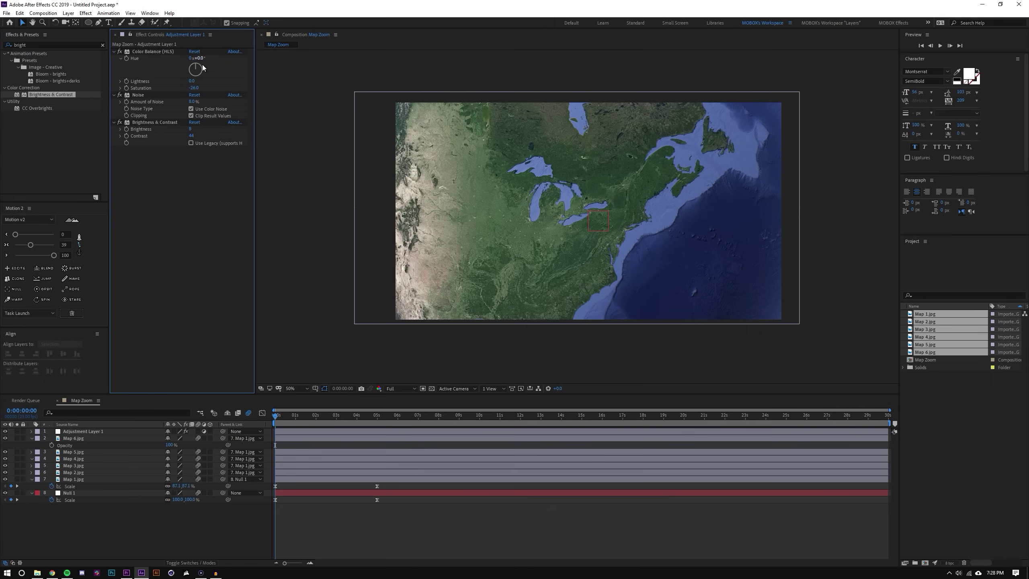
{"action": "left_click_drag", "start_coordinate": [193, 88], "coordinate": [200, 87]}
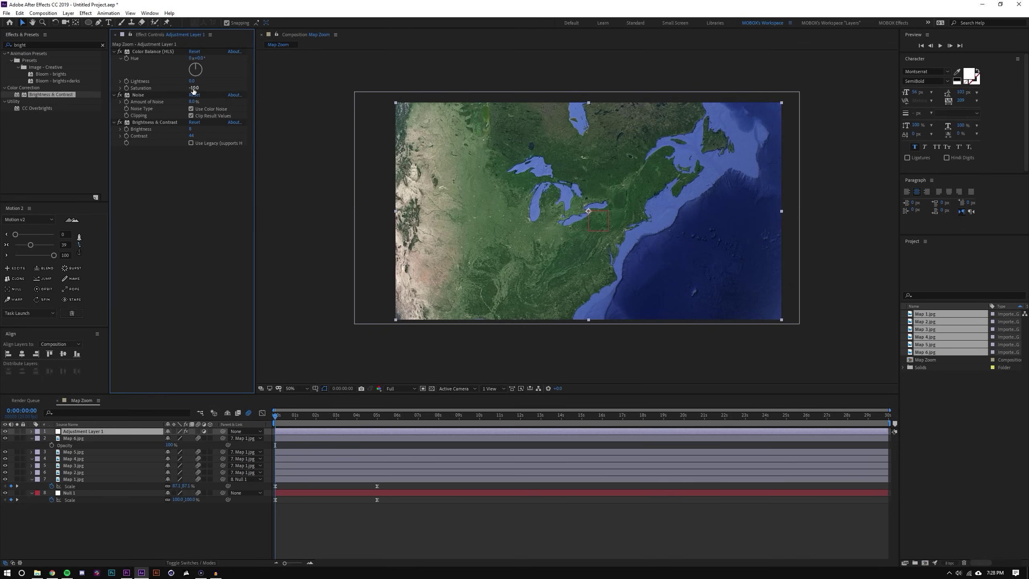
{"action": "left_click_drag", "start_coordinate": [192, 88], "coordinate": [188, 87]}
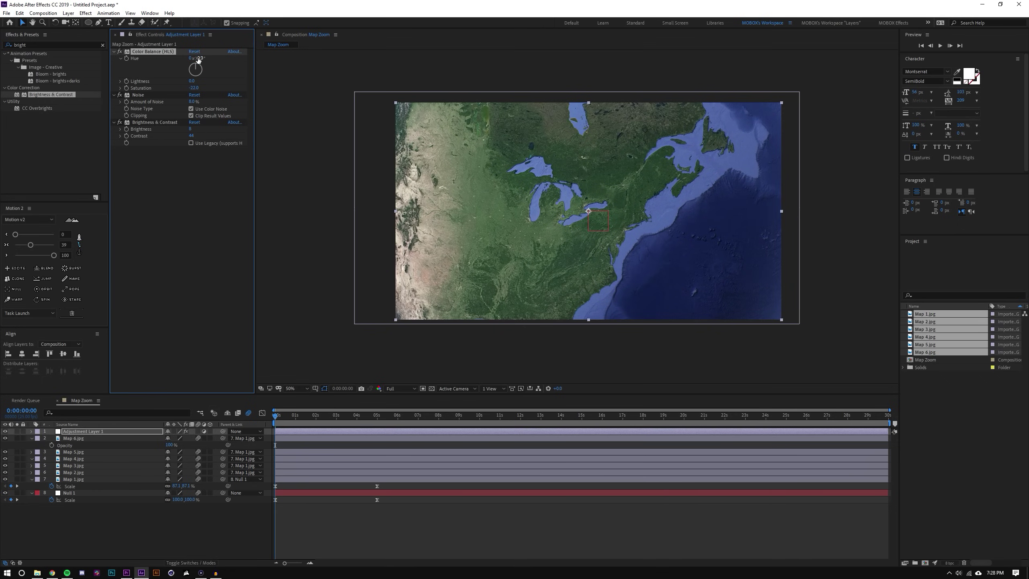
{"action": "left_click_drag", "start_coordinate": [201, 58], "coordinate": [201, 58]}
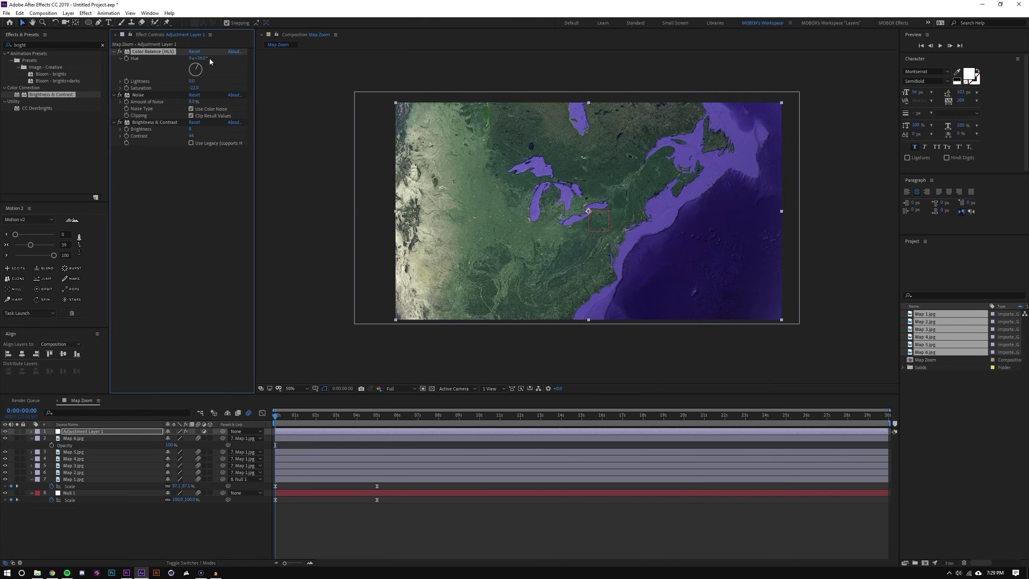
{"action": "key", "text": "ctrl+z"}
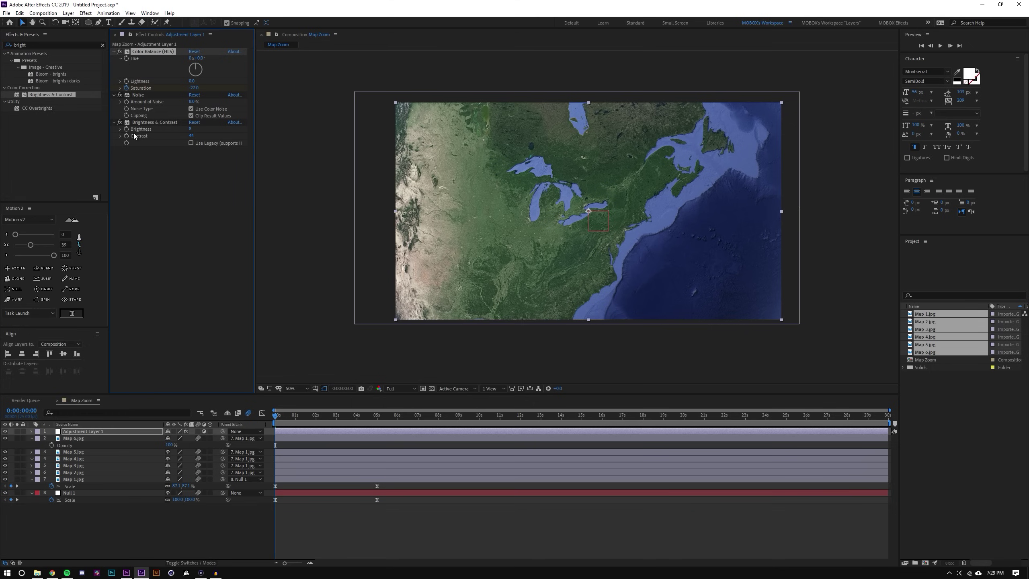
Start keyframing Saturation, Brightness and Contrast at the timeline start, and set Brightness and Contrast to 0 at 5 seconds
{"action": "left_click", "coordinate": [126, 123]}
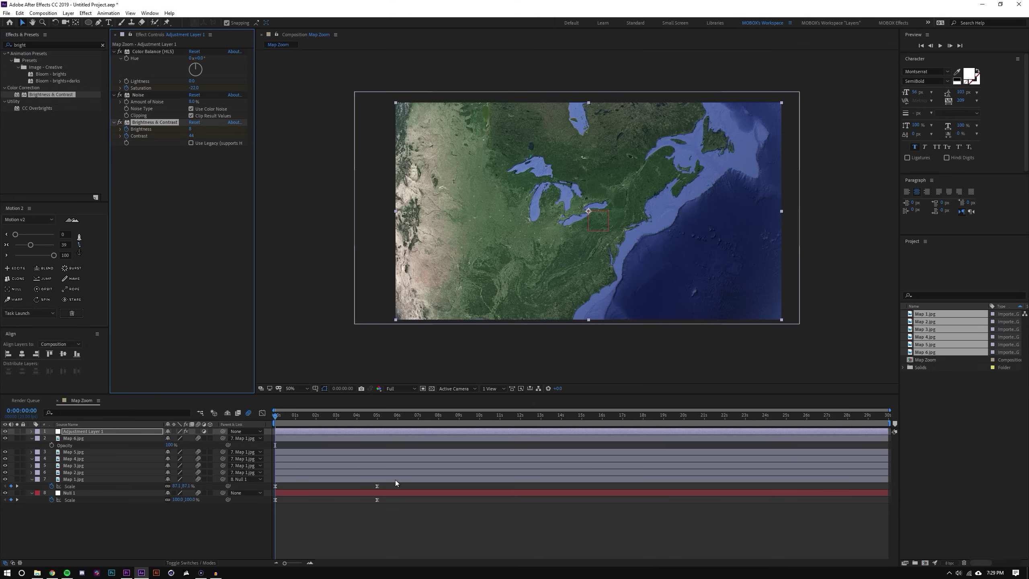
{"action": "key", "text": "k"}
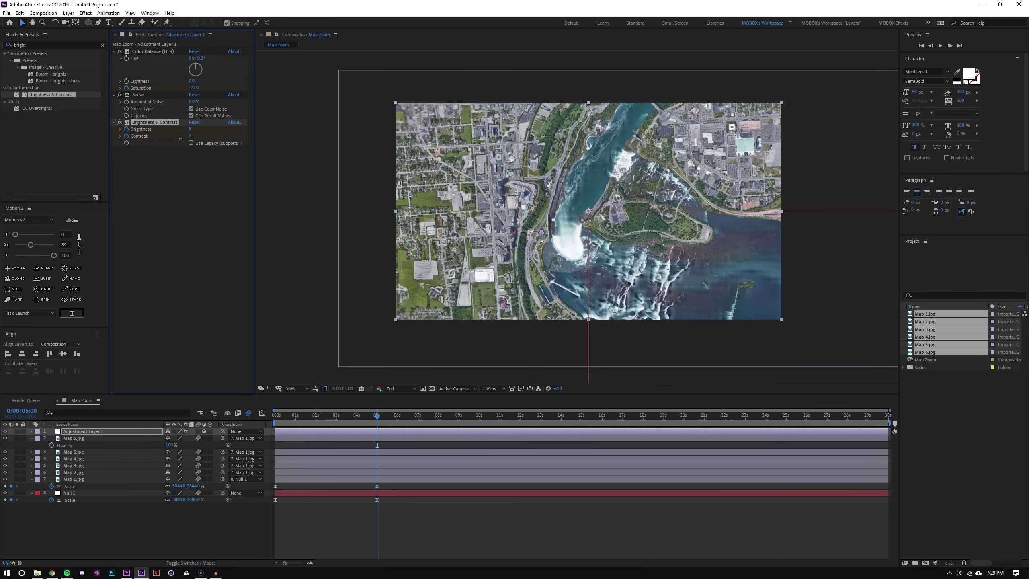
{"action": "left_click", "coordinate": [190, 129]}
{"action": "type", "text": "0"}
{"action": "key", "text": "Tab"}
{"action": "type", "text": "0"}
{"action": "key", "text": "Tab"}
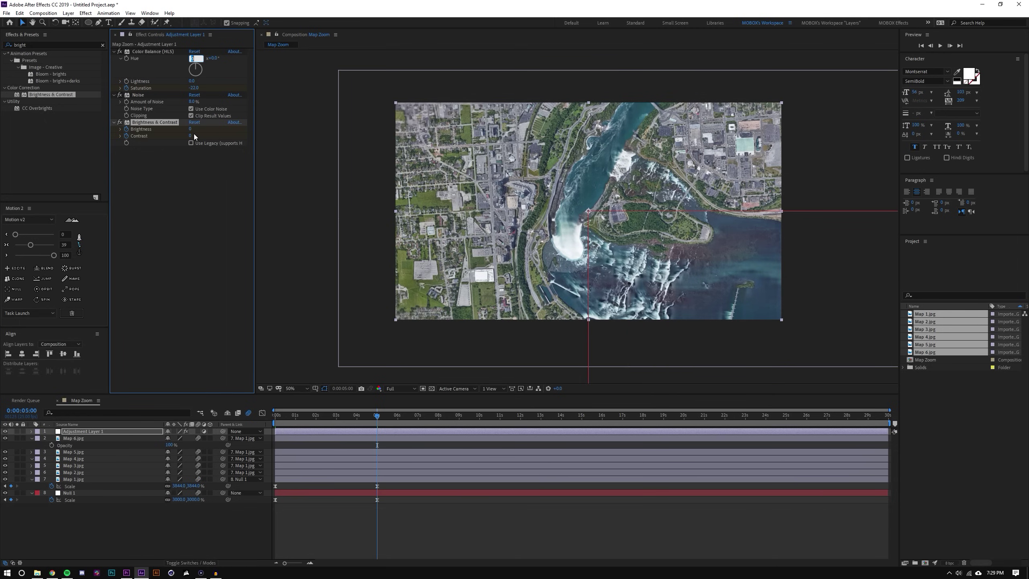
Set the Color Balance (HLS) Saturation to 0 at the 5-second mark and deselect the adjustment layer
{"action": "left_click", "coordinate": [194, 88]}
{"action": "type", "text": "0"}
{"action": "key", "text": "Return"}
{"action": "left_click", "coordinate": [441, 531]}
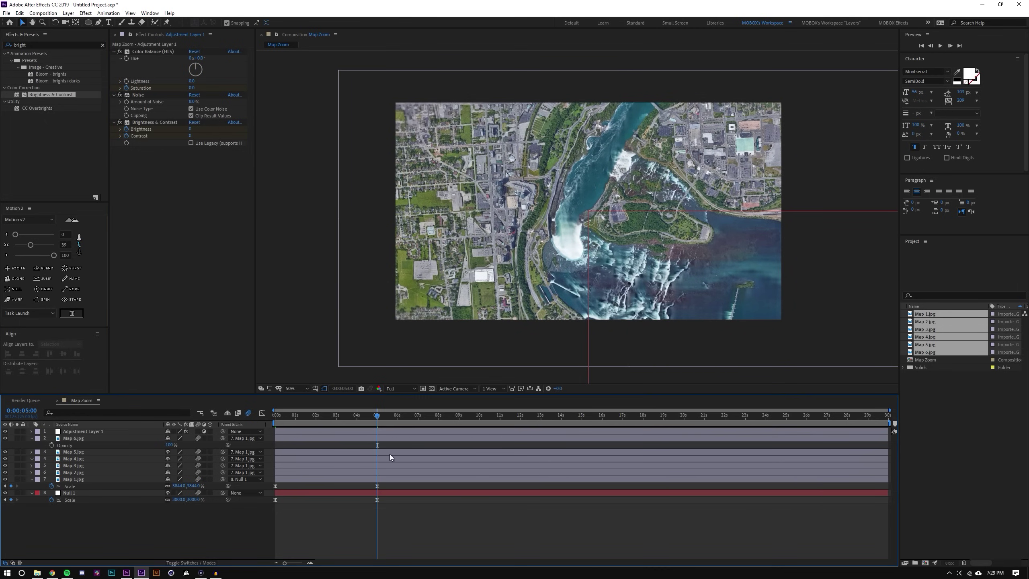
Reveal the keyframes of all layers and apply easing to the adjustment layer's Saturation, Brightness and Contrast keyframes
{"action": "key", "text": "ctrl+a"}
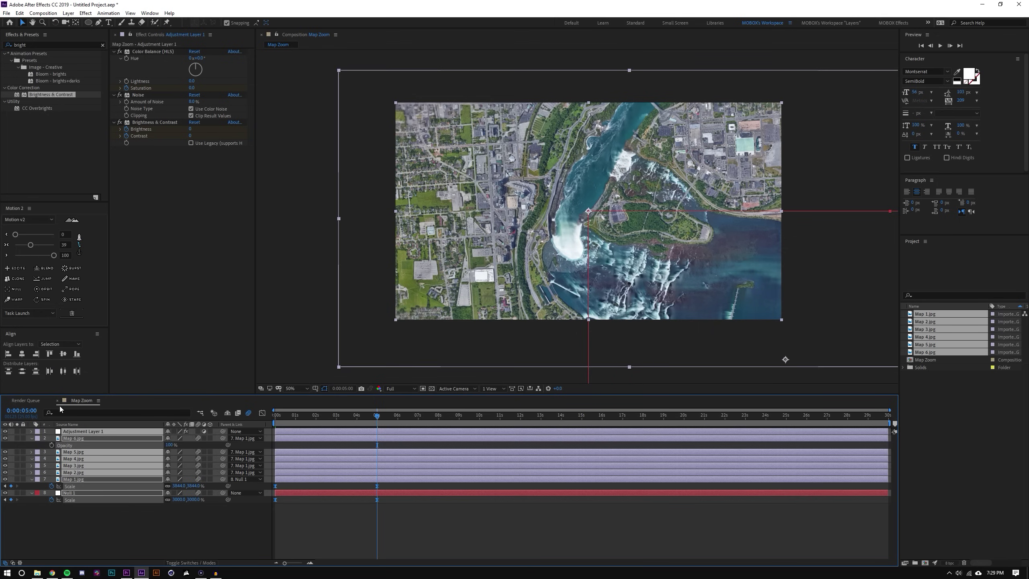
{"action": "key", "text": "u"}
{"action": "left_click_drag", "start_coordinate": [403, 440], "coordinate": [258, 472]}
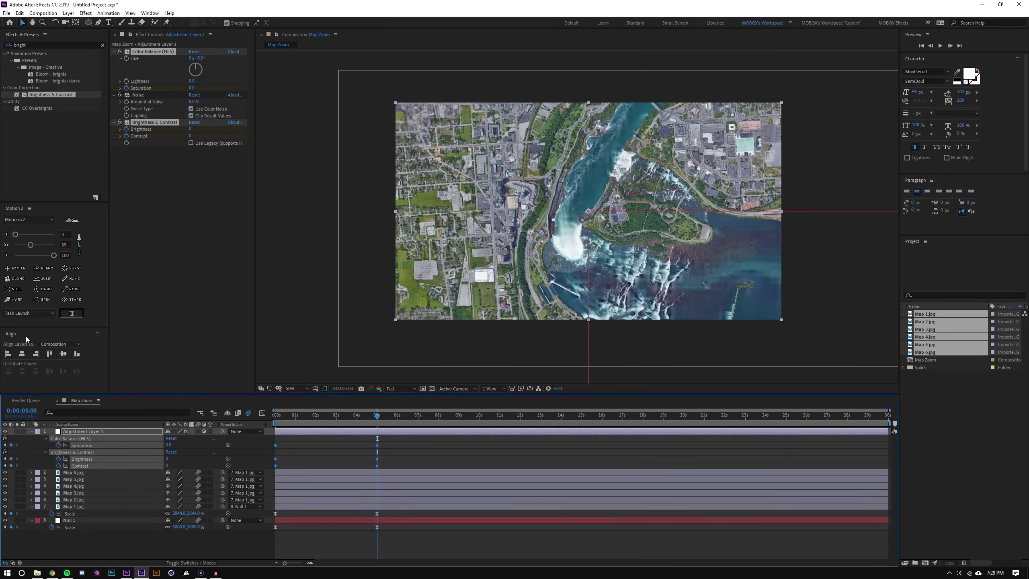
{"action": "left_click", "coordinate": [32, 244]}
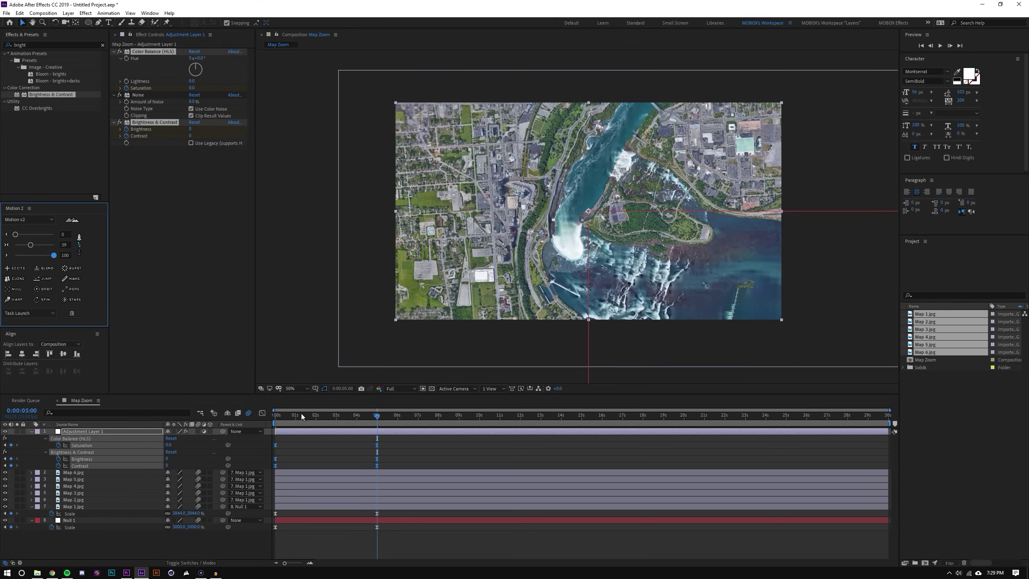
Return to the start of the timeline and preview the map zoom with the animated colour grading
{"action": "left_click_drag", "start_coordinate": [302, 415], "coordinate": [196, 390]}
{"action": "key", "text": "space"}
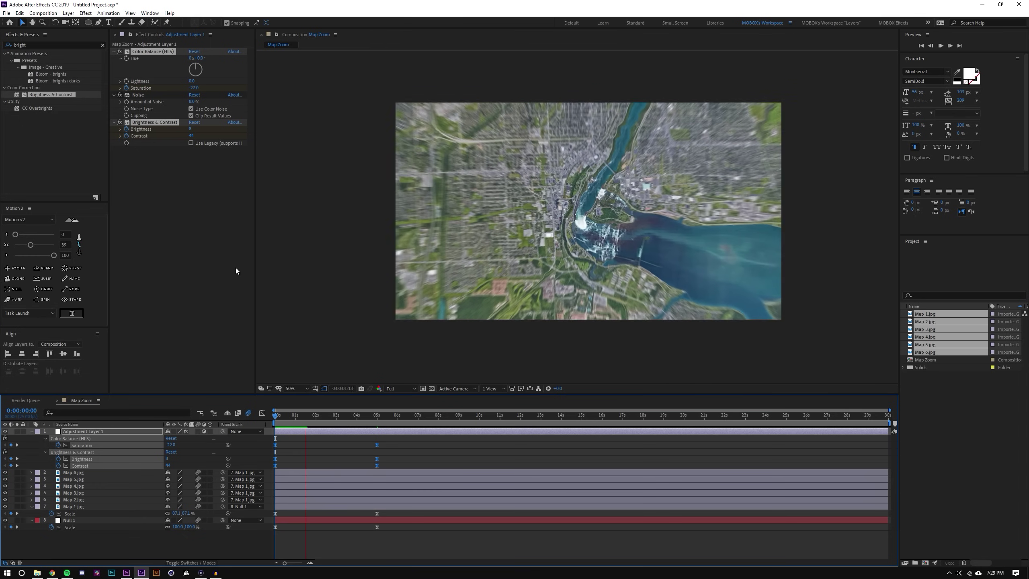
{"action": "key", "text": "space"}
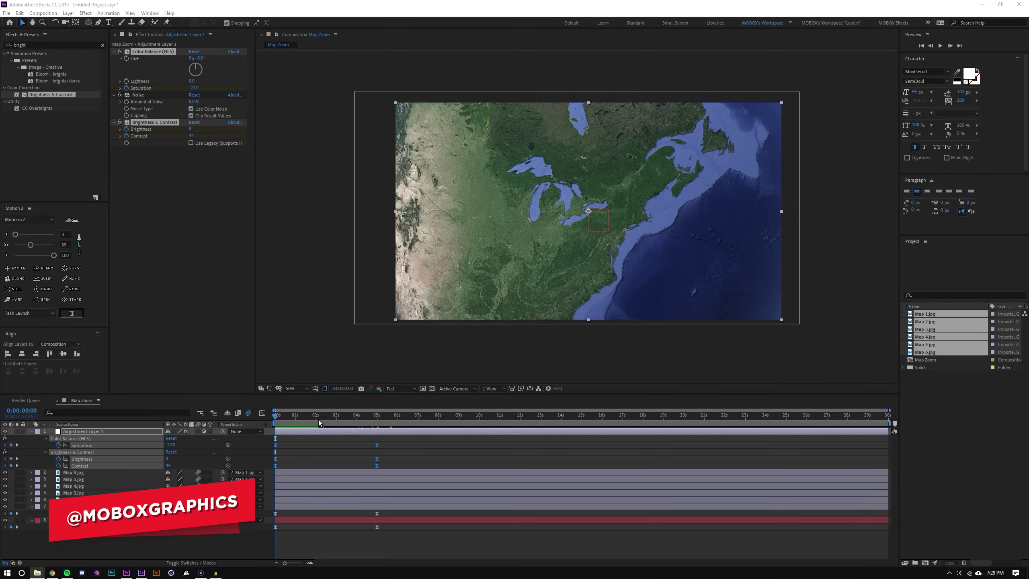
{"action": "key", "text": "space"}
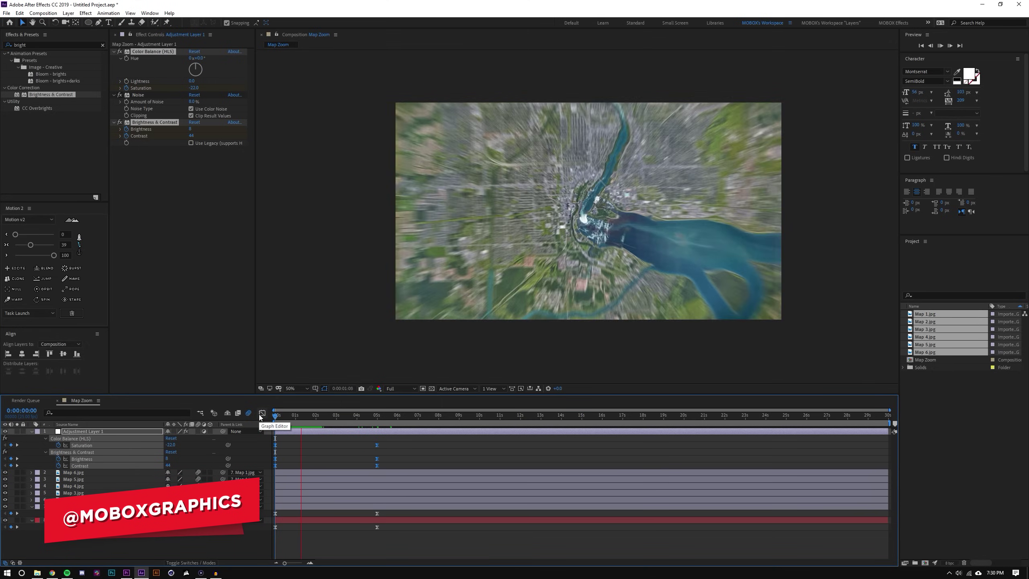